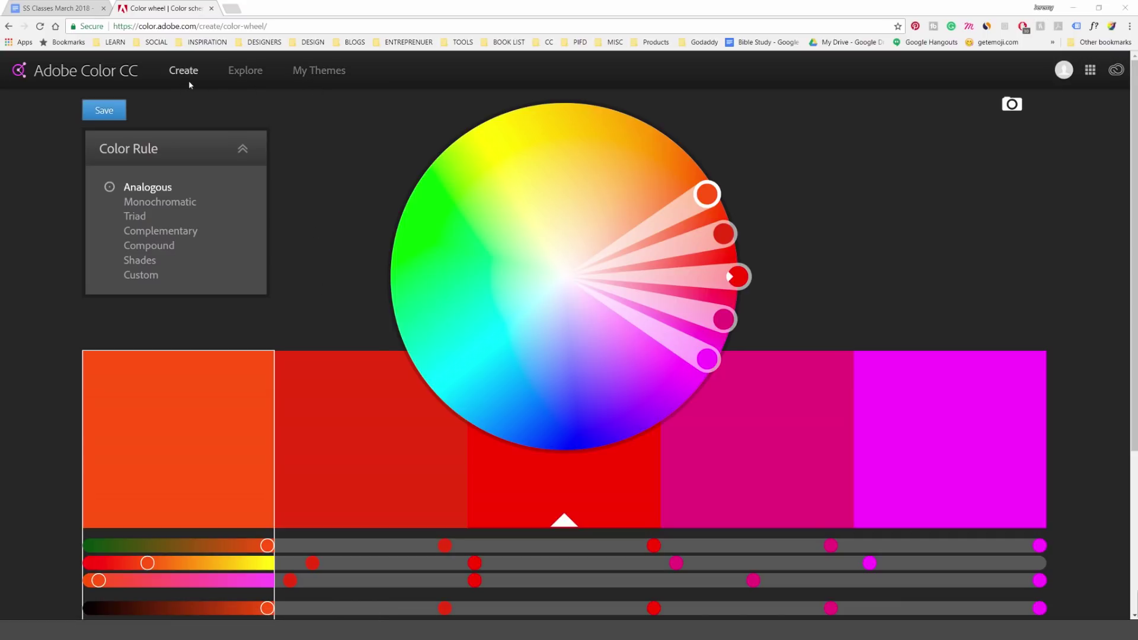
pyautogui.scroll(-3, 346, 277)
pyautogui.scroll(2, 677, 341)
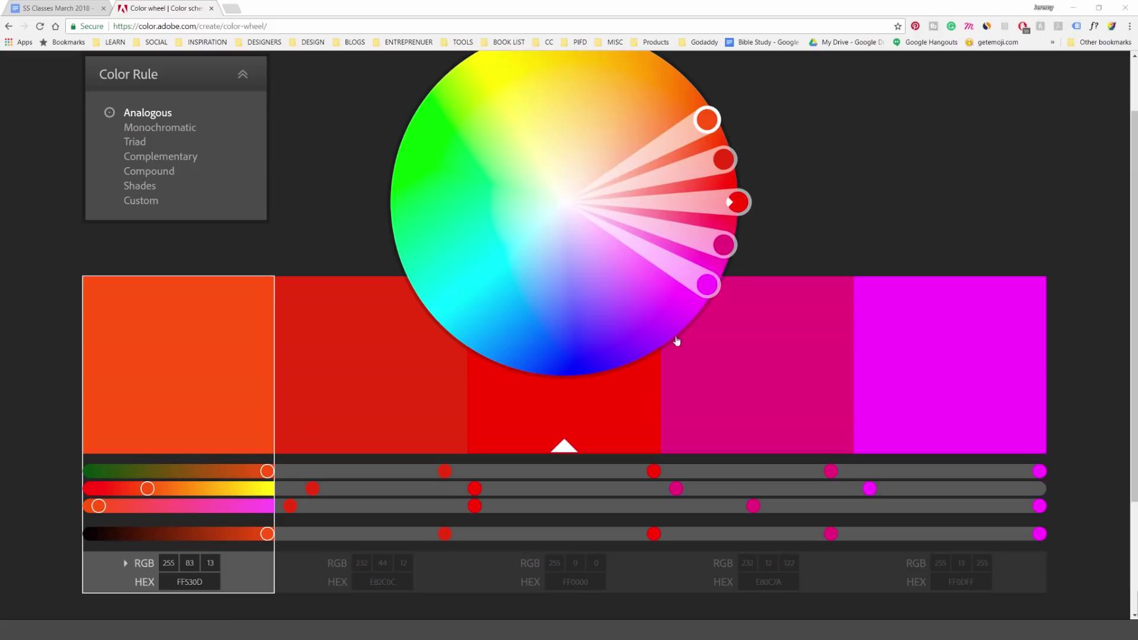
pyautogui.scroll(1, 165, 127)
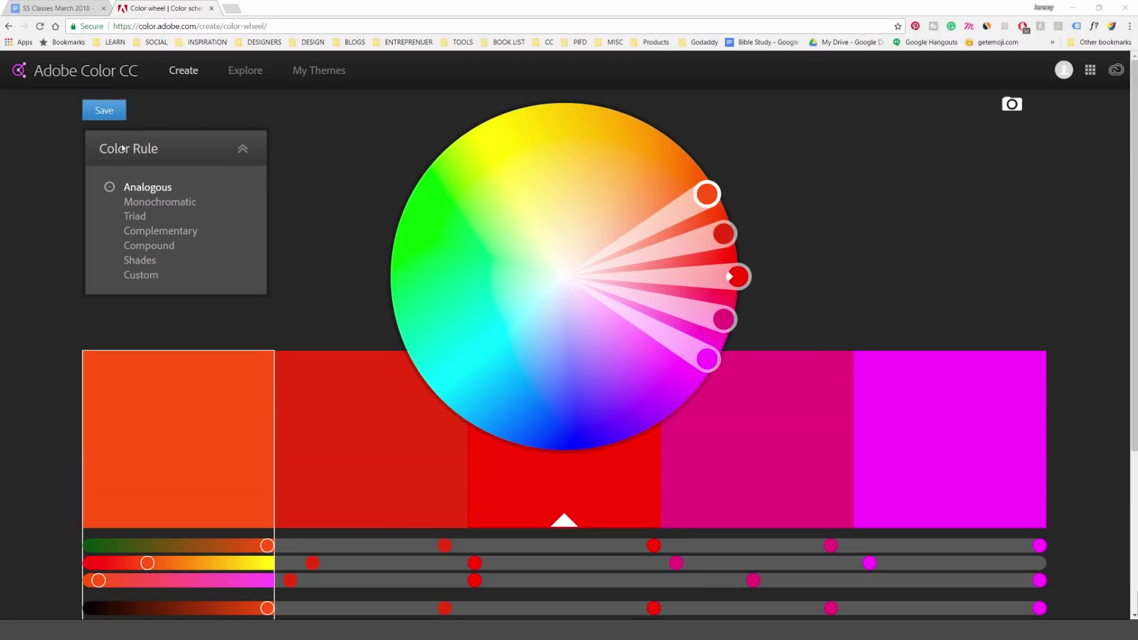
pyautogui.click(242, 150)
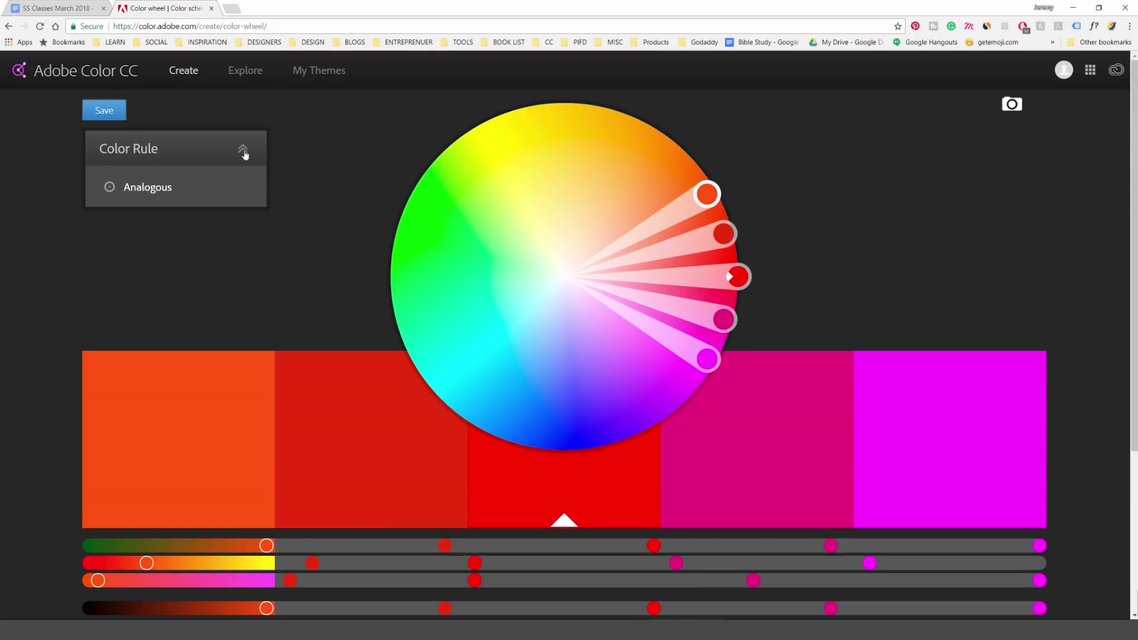
pyautogui.click(243, 151)
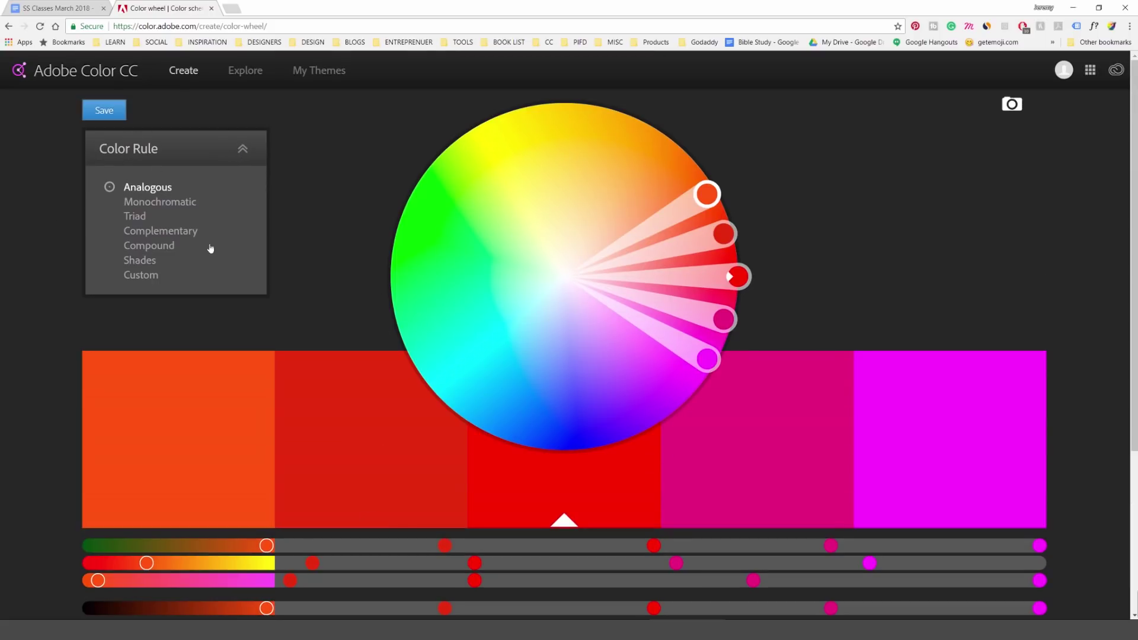
# Try the Monochromatic, Triad, Complementary, Compound and Shades color rules, finishing with the Custom rule
pyautogui.click(145, 206)
pyautogui.click(142, 217)
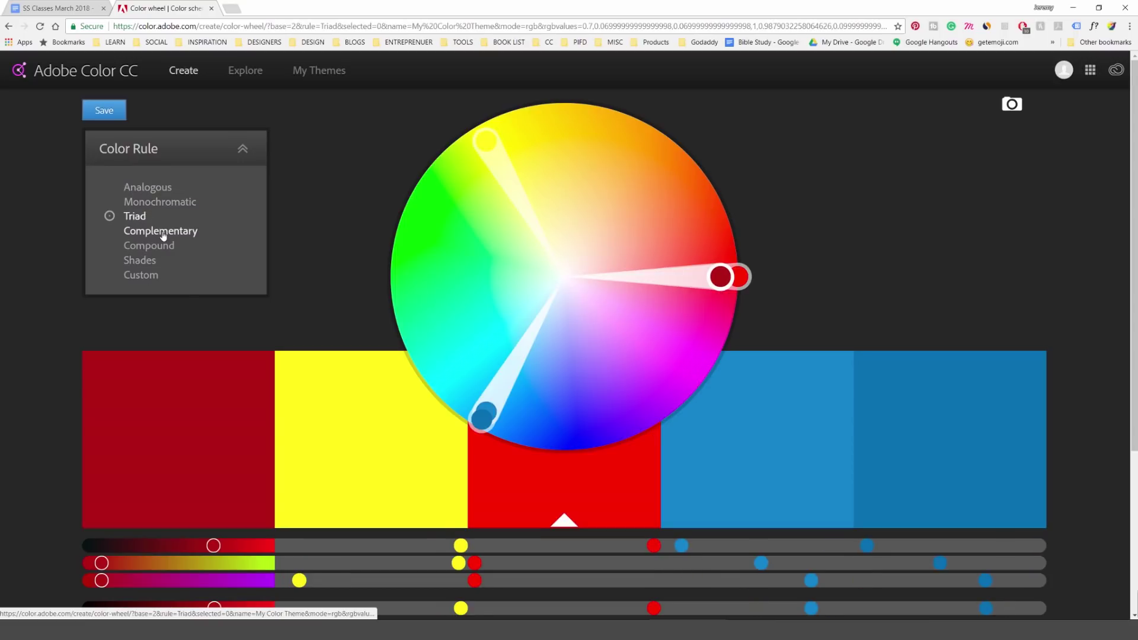
pyautogui.click(163, 235)
pyautogui.click(168, 248)
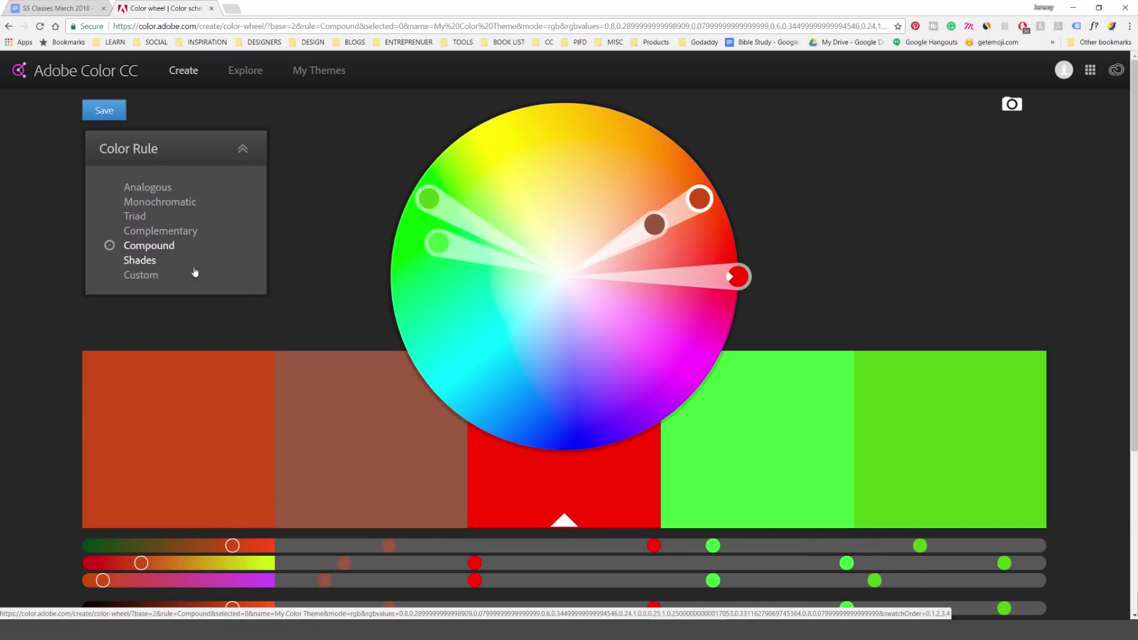
pyautogui.click(147, 261)
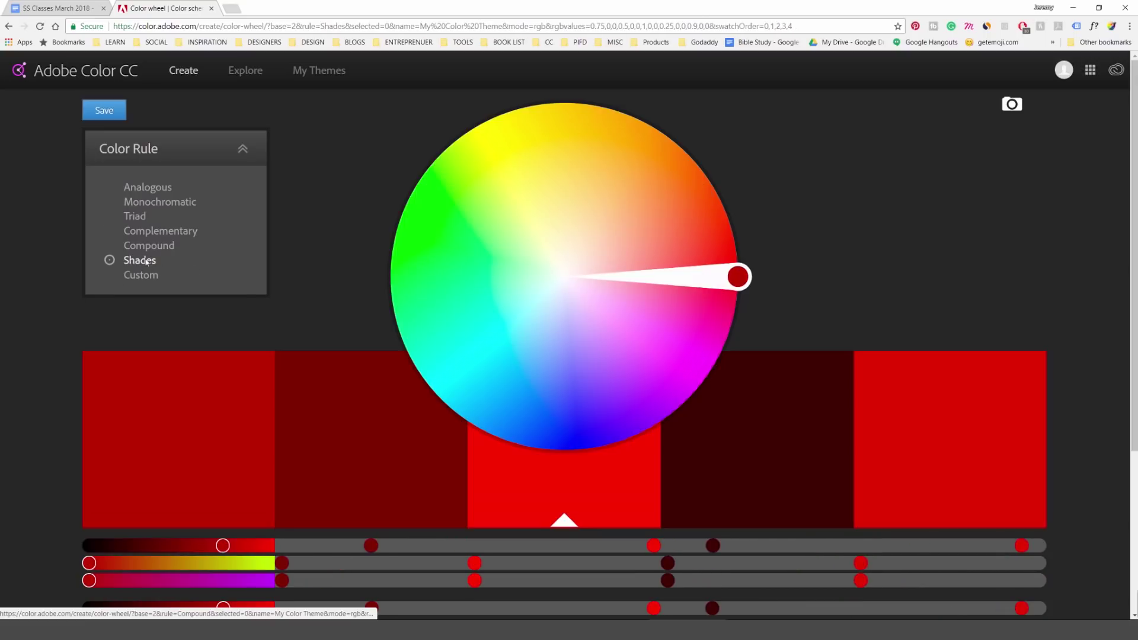
pyautogui.click(144, 274)
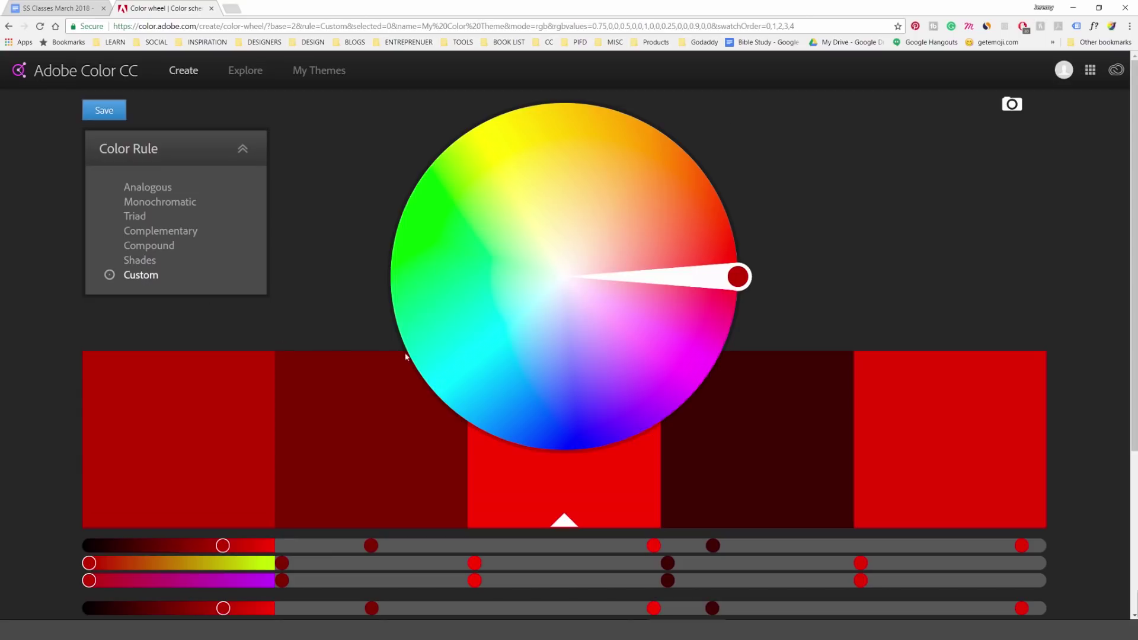
# Recolor the first swatch green by moving its marker to the green area of the color wheel
pyautogui.click(241, 436)
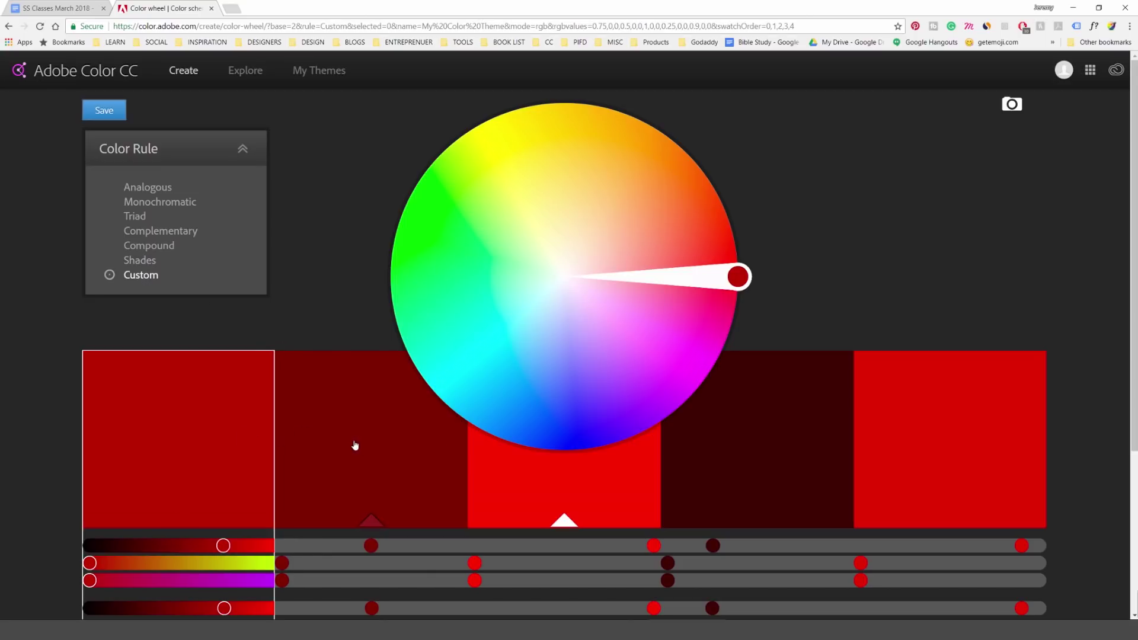
pyautogui.click(415, 455)
pyautogui.click(516, 472)
pyautogui.click(248, 449)
pyautogui.moveTo(732, 279); pyautogui.dragTo(552, 249)
pyautogui.moveTo(595, 206); pyautogui.dragTo(449, 227)
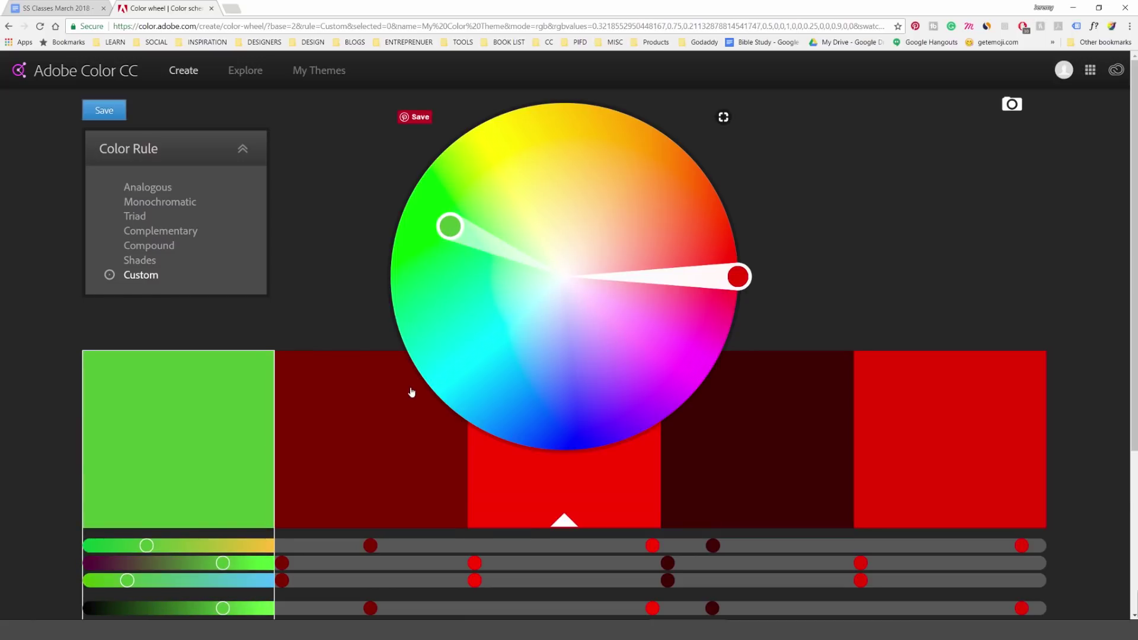
# Adjust the first swatch's RGB and brightness sliders to make it a muted purple, about RGB 155, 89, 156
pyautogui.scroll(-2, 409, 391)
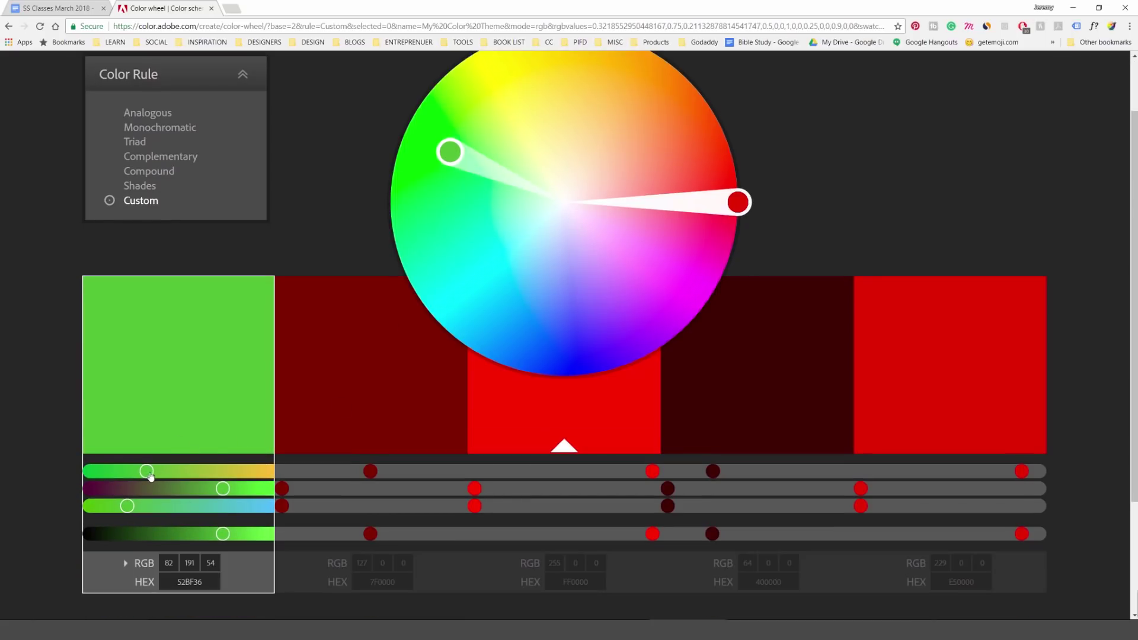
pyautogui.moveTo(150, 475)
pyautogui.mouseDown()
pyautogui.moveTo(262, 473)
pyautogui.moveTo(149, 472)
pyautogui.moveTo(218, 471)
pyautogui.moveTo(127, 489)
pyautogui.moveTo(163, 506)
pyautogui.moveTo(220, 506)
pyautogui.moveTo(163, 488)
pyautogui.mouseUp()
pyautogui.moveTo(219, 534); pyautogui.dragTo(197, 545)
# Recolor the second swatch burnt orange, about RGB 193, 83, 33, with its color sliders
pyautogui.click(357, 416)
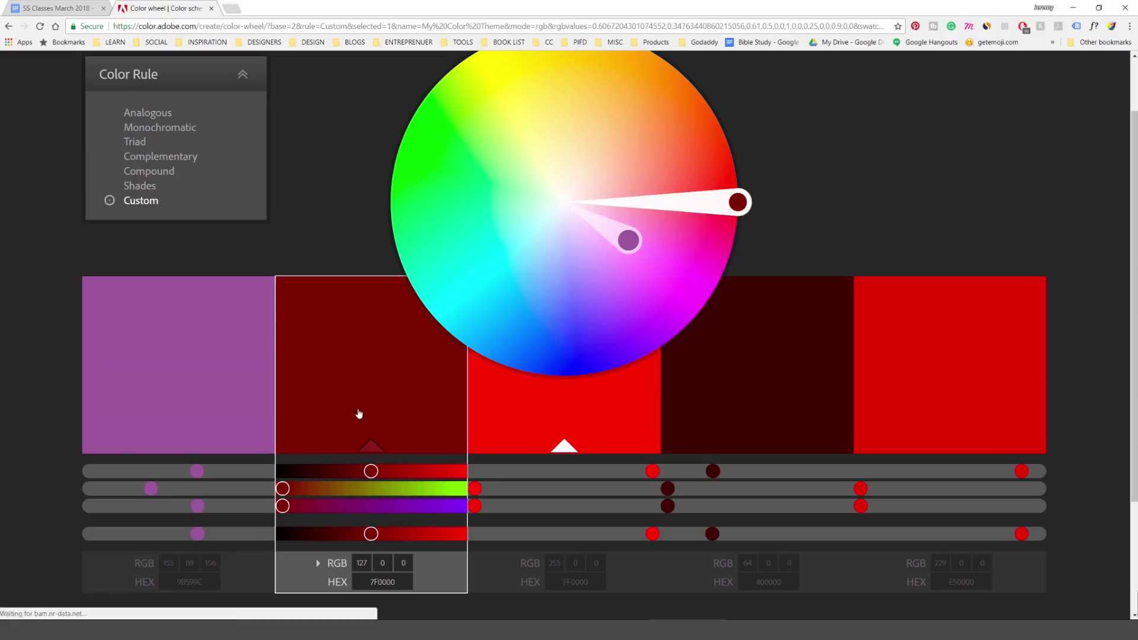
pyautogui.moveTo(367, 476); pyautogui.dragTo(415, 472)
pyautogui.moveTo(290, 487); pyautogui.dragTo(305, 507)
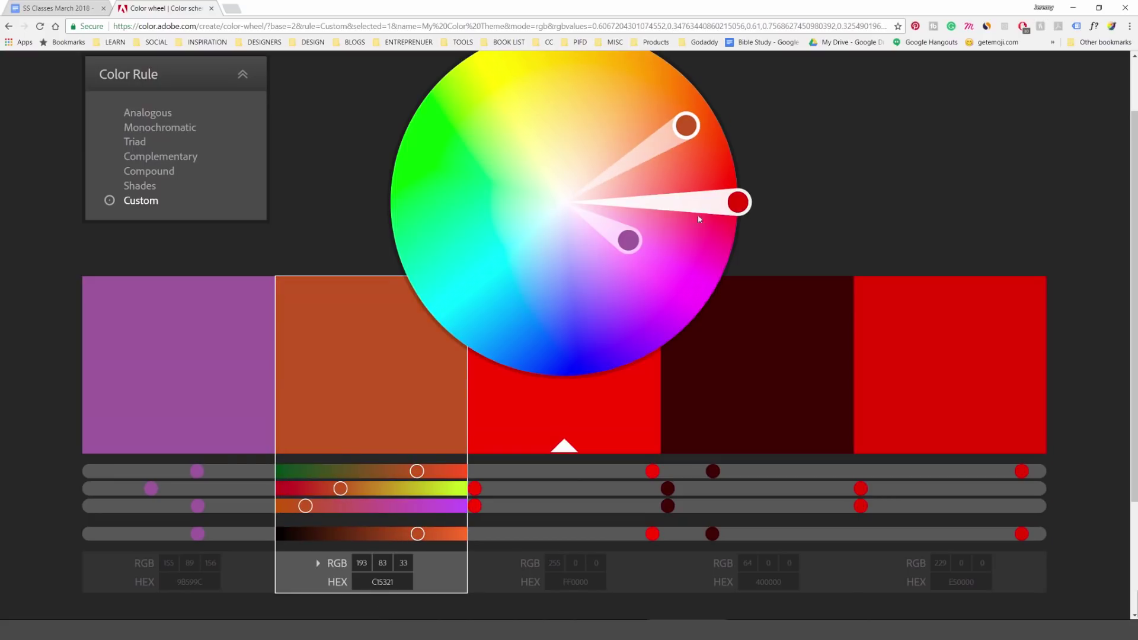
# Move the fifth swatch's wheel marker to a pale aqua and set the third swatch's red value to about 244
pyautogui.moveTo(738, 202); pyautogui.dragTo(501, 238)
pyautogui.click(636, 448)
pyautogui.click(646, 471)
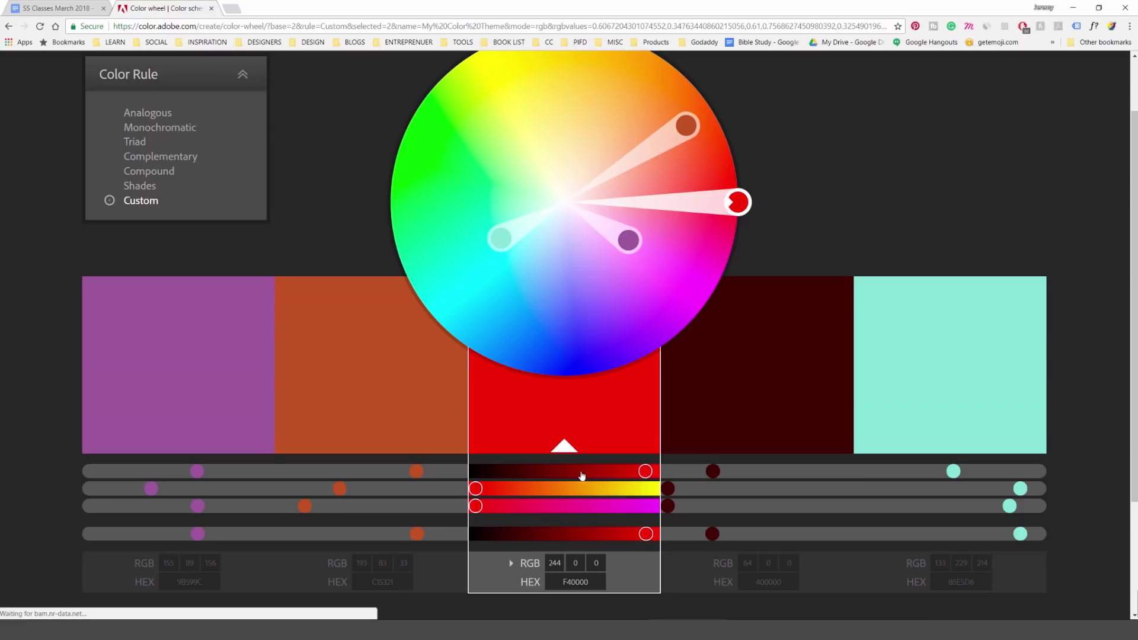
# Change the fourth swatch to green by setting its HEX value to 349572
pyautogui.moveTo(713, 471); pyautogui.dragTo(703, 471)
pyautogui.click(746, 582)
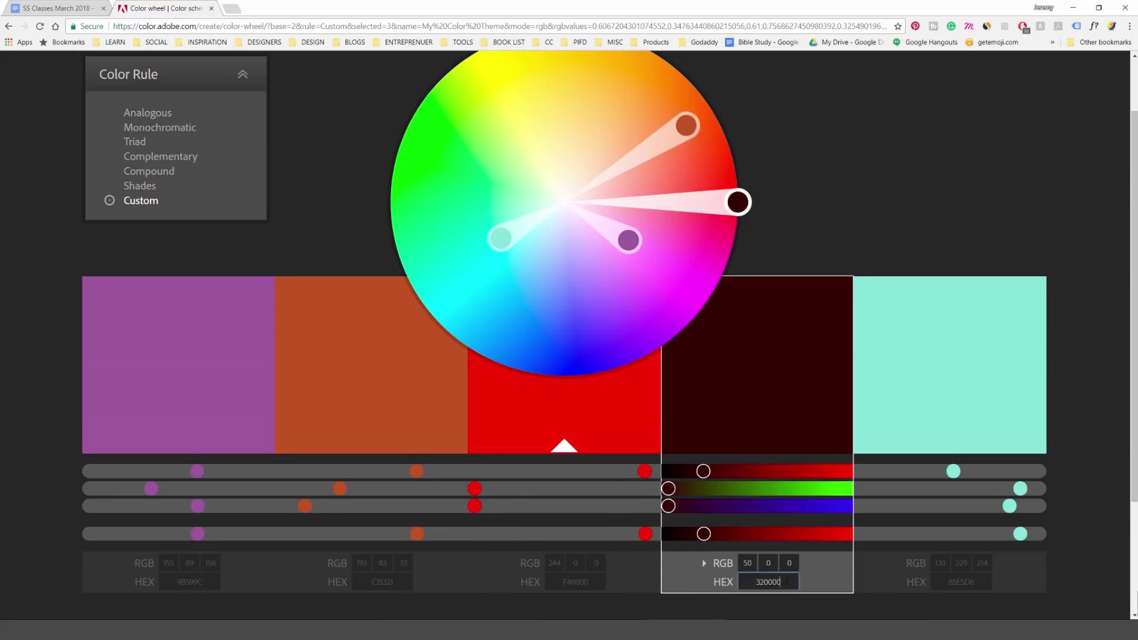
pyautogui.click(795, 410)
pyautogui.click(745, 582)
pyautogui.hotkey('ctrl', 'a')
pyautogui.write('3495724')
pyautogui.press('Return')
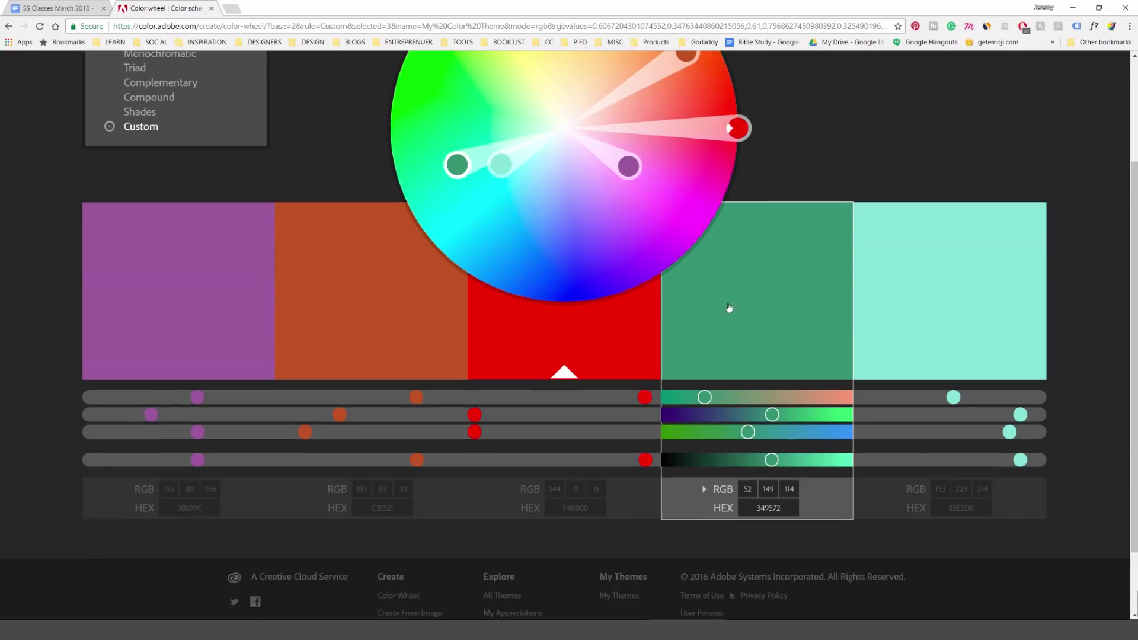
# Create a theme from the autumn leaves photo in DESIGN RESOURCES > Photo Packs > Mountains and forests
pyautogui.scroll(2, 765, 310)
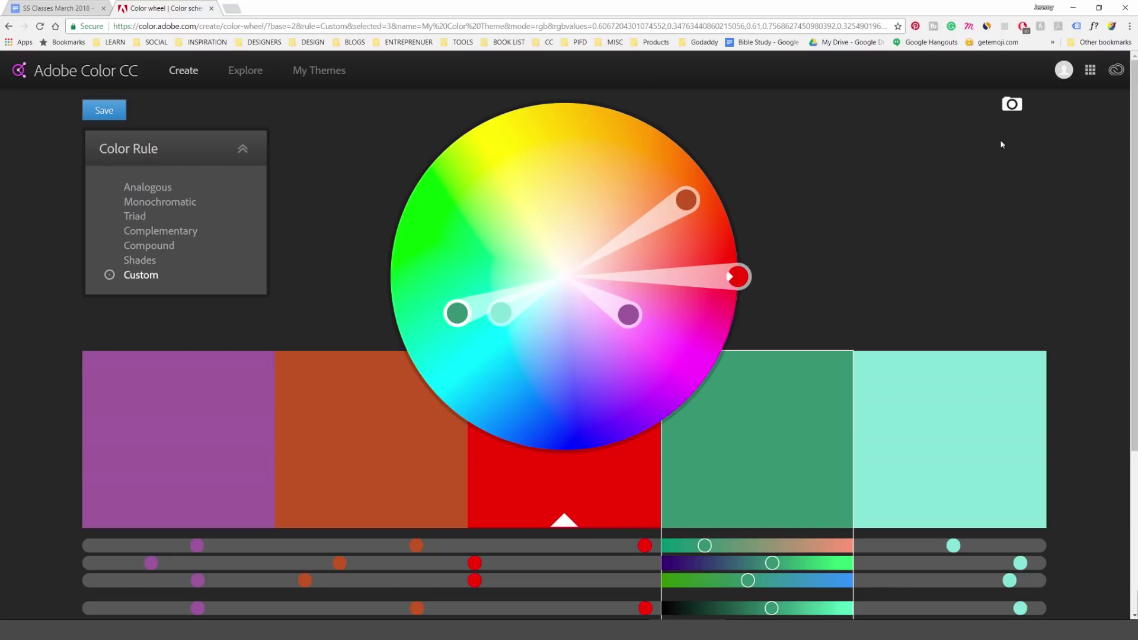
pyautogui.click(1013, 106)
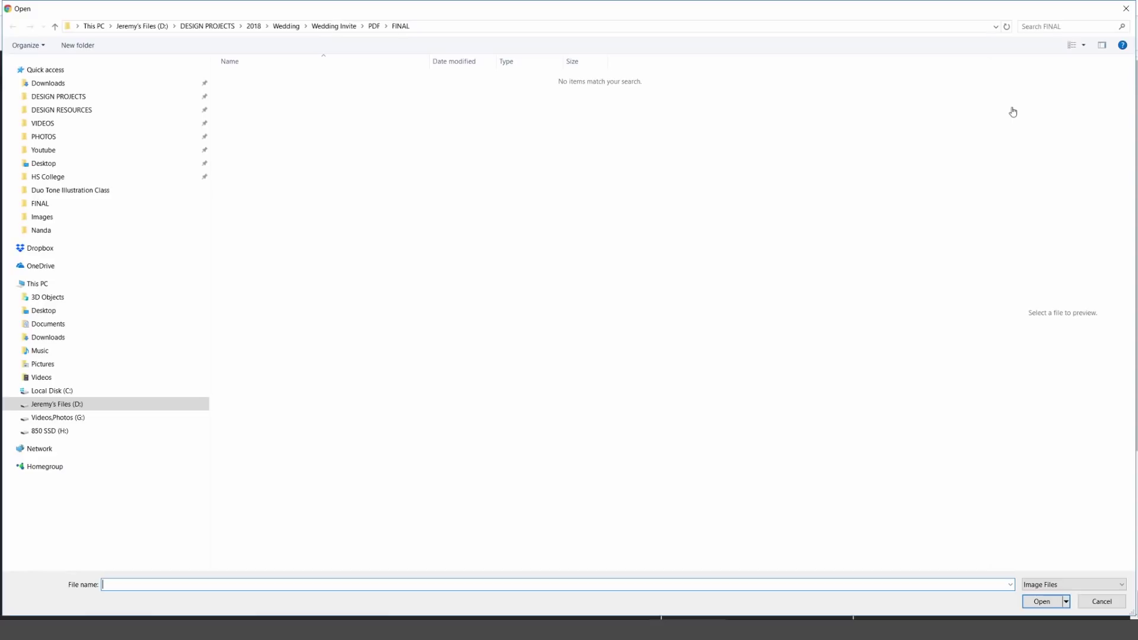
pyautogui.click(116, 111)
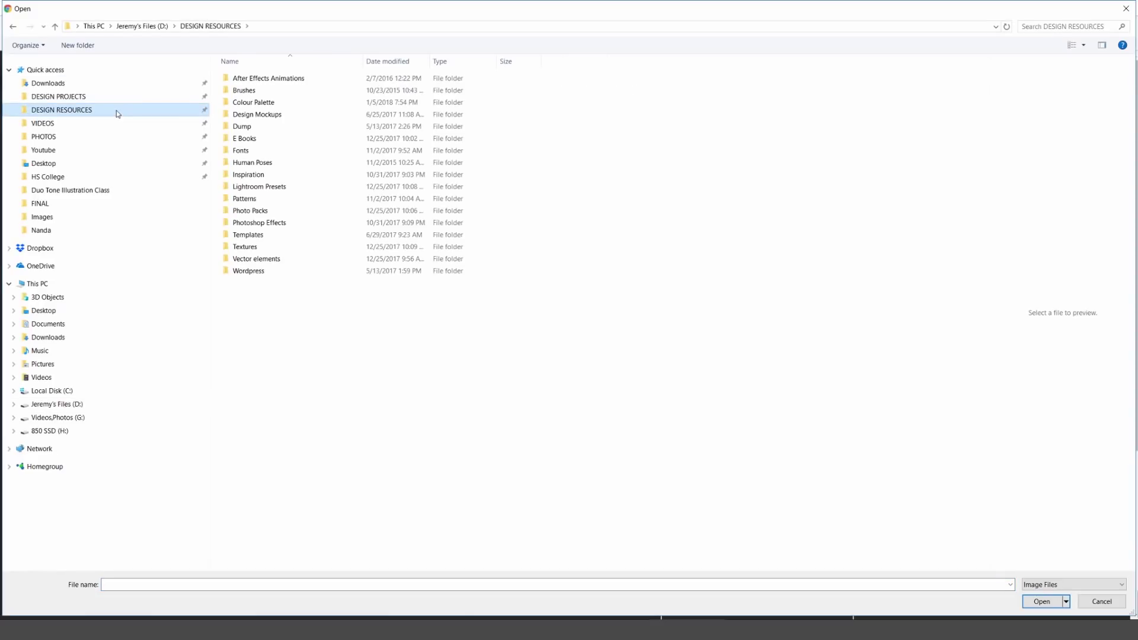
pyautogui.doubleClick(272, 212)
pyautogui.doubleClick(299, 176)
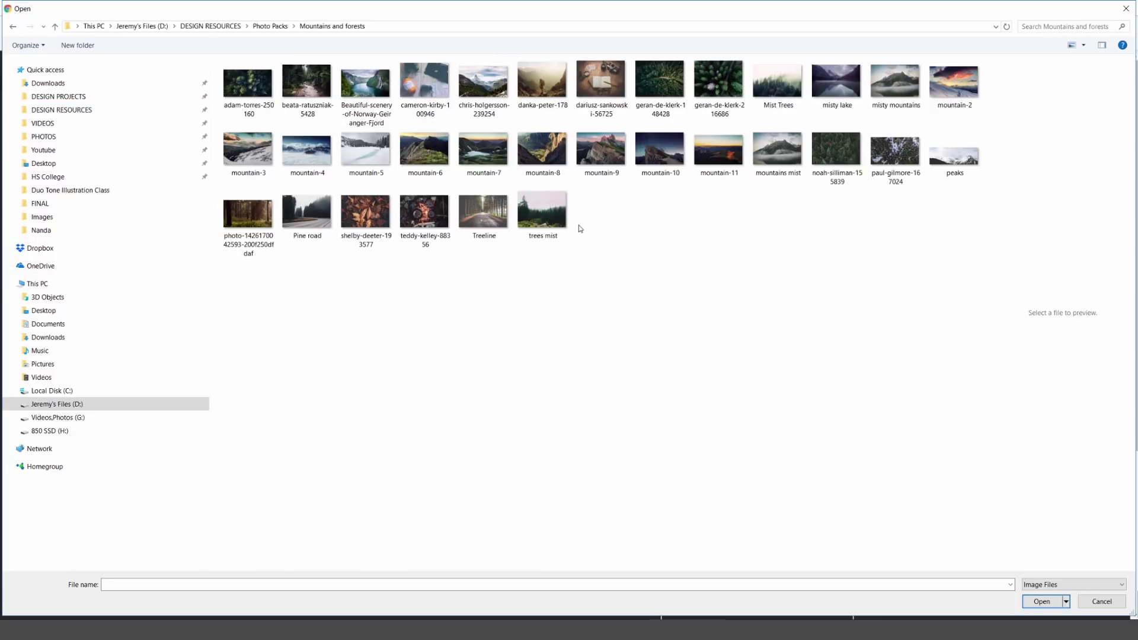
pyautogui.doubleClick(416, 217)
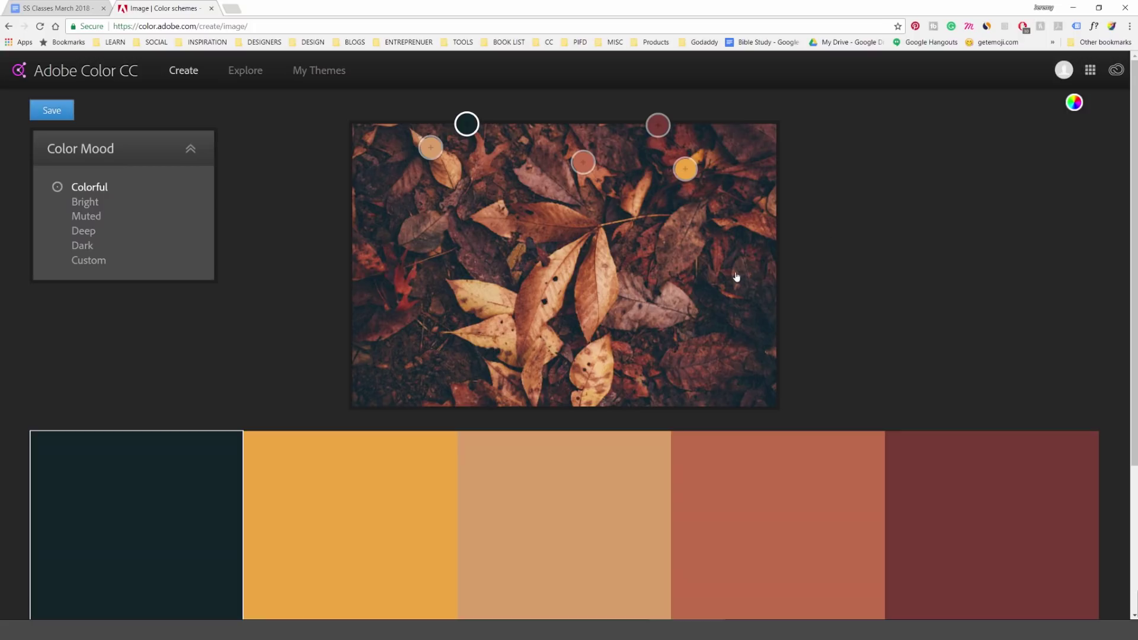
# Compare the photo's extracted palette in the Colorful, Bright, Muted, Deep and Dark color moods
pyautogui.scroll(-2, 700, 300)
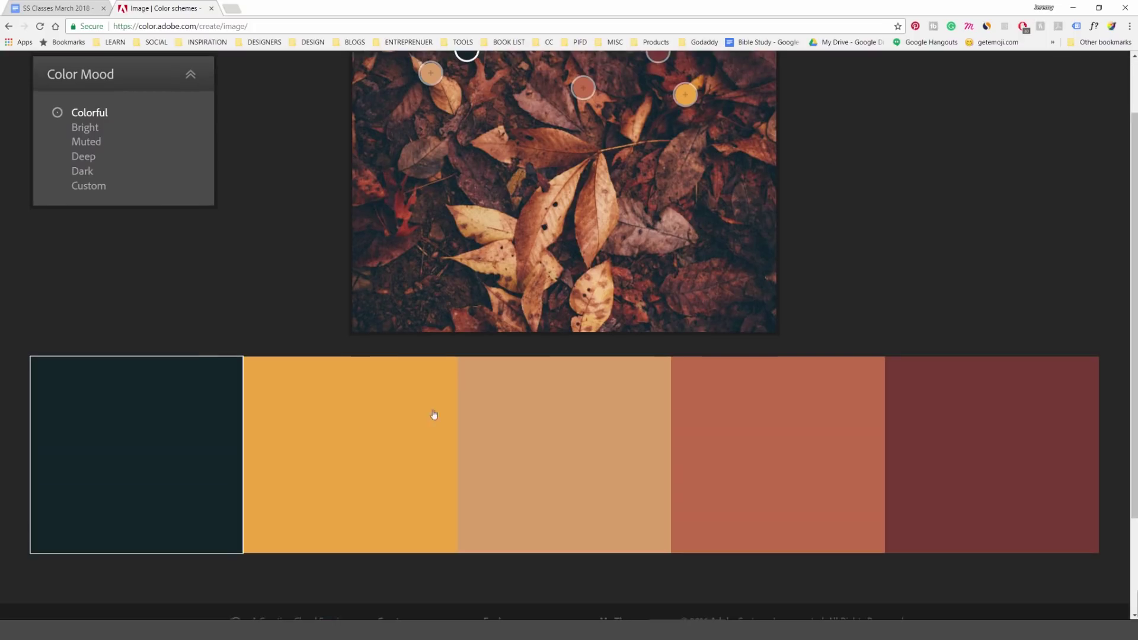
pyautogui.scroll(2, 940, 401)
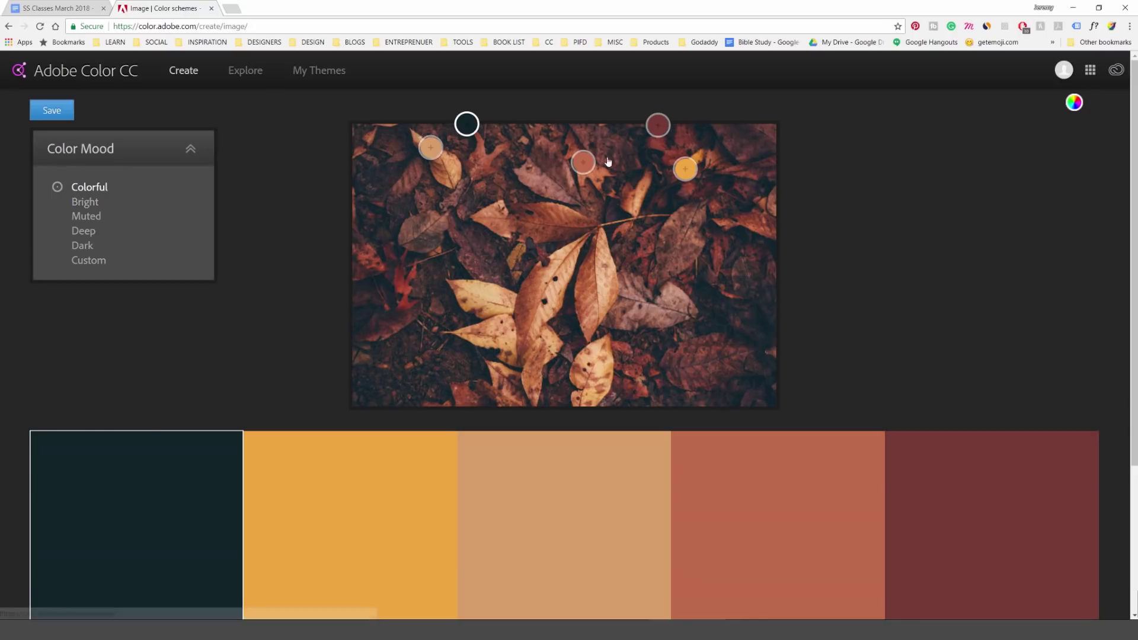
pyautogui.scroll(-2, 561, 279)
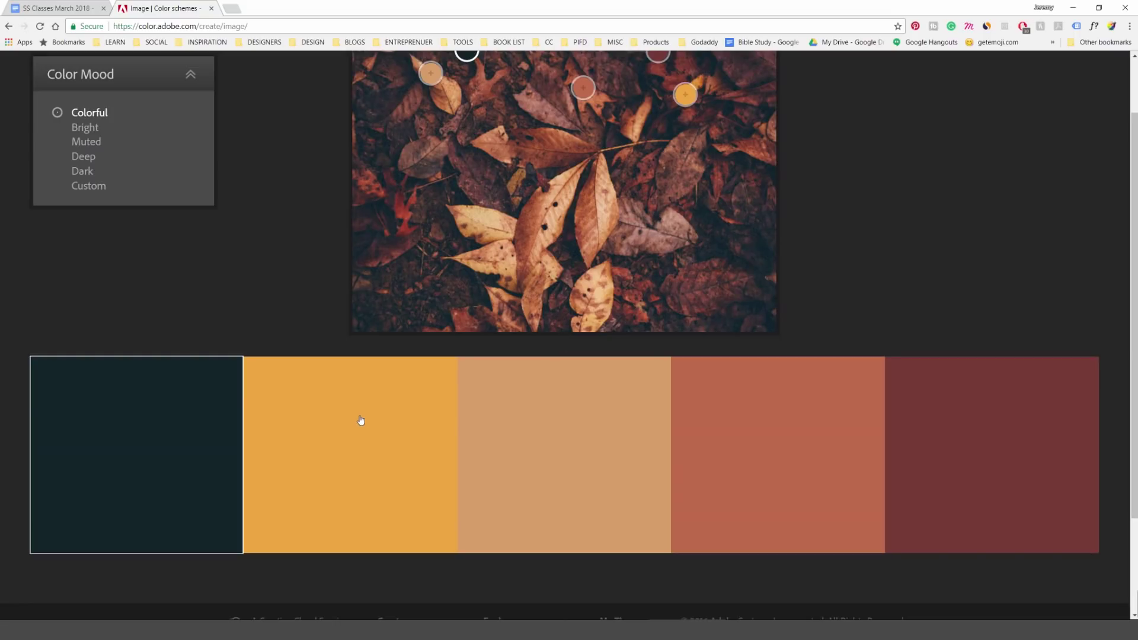
pyautogui.scroll(2, 252, 231)
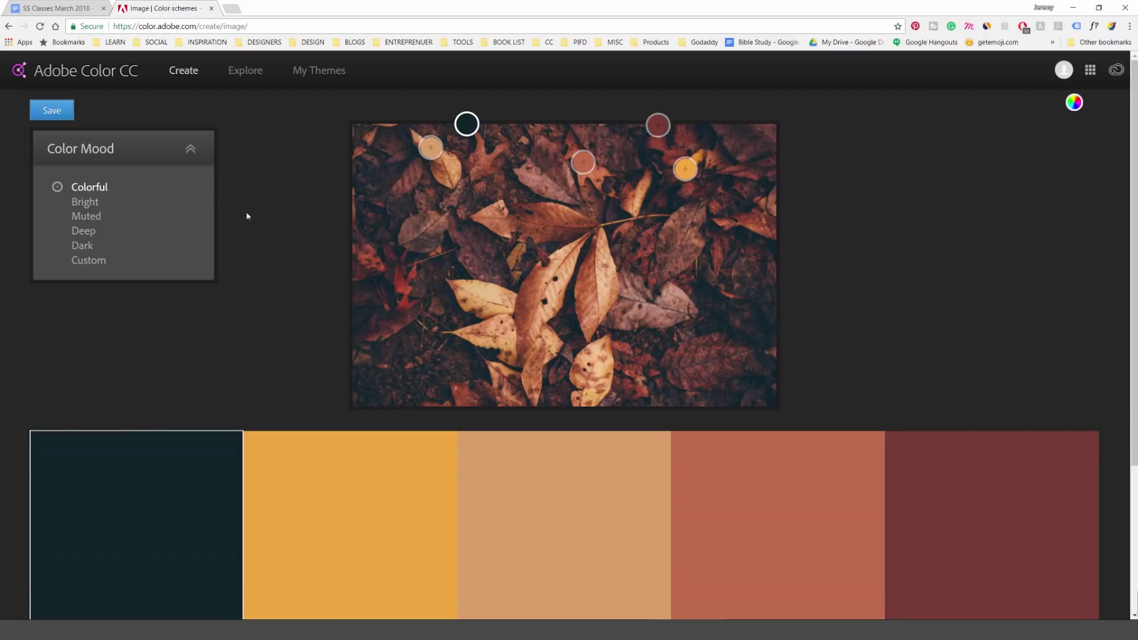
pyautogui.click(88, 204)
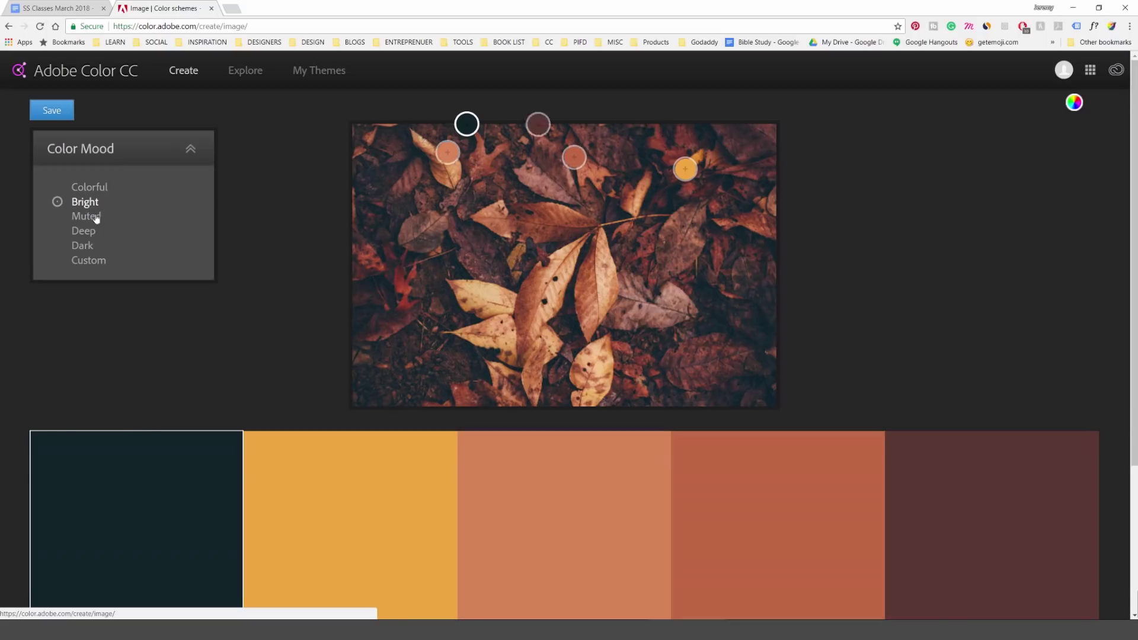
pyautogui.scroll(-2, 247, 303)
pyautogui.scroll(2, 345, 316)
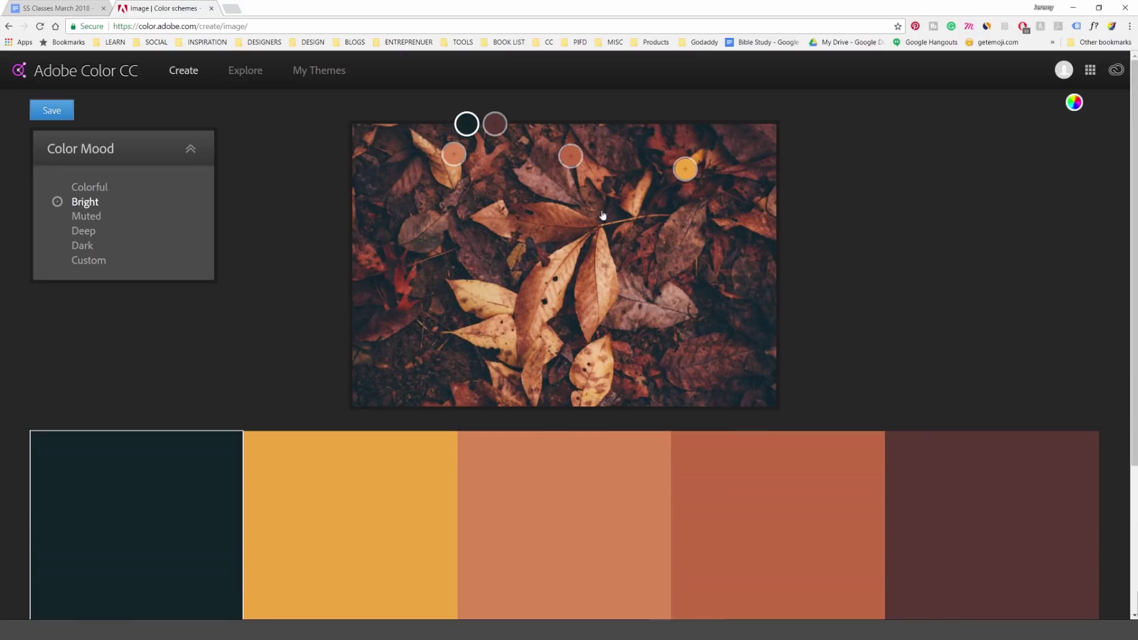
pyautogui.click(94, 219)
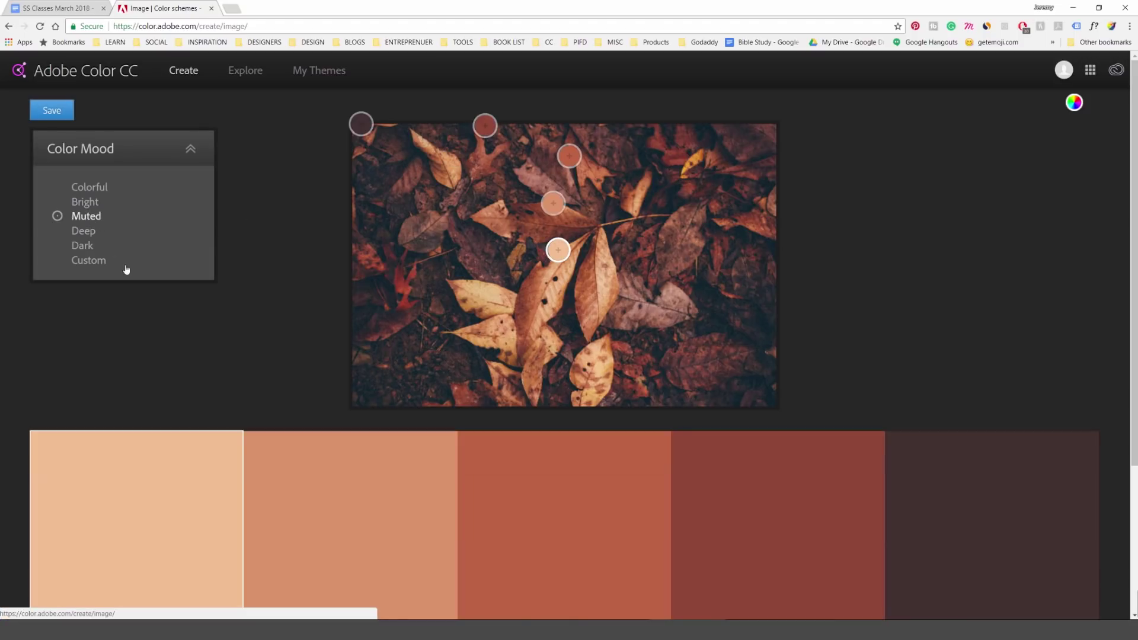
pyautogui.click(85, 231)
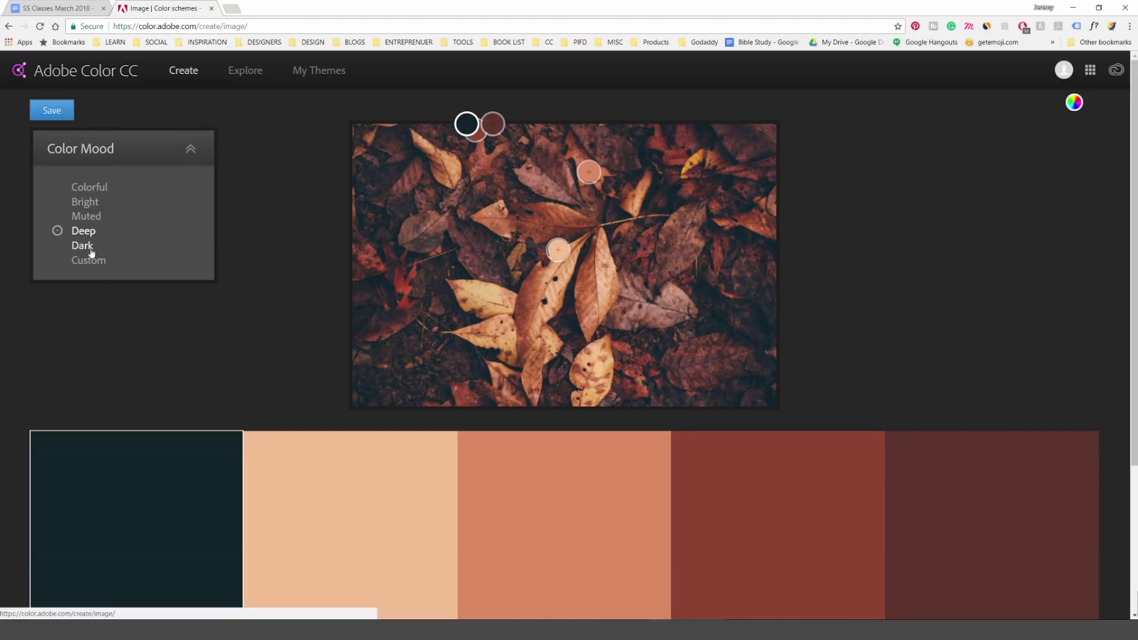
pyautogui.click(91, 247)
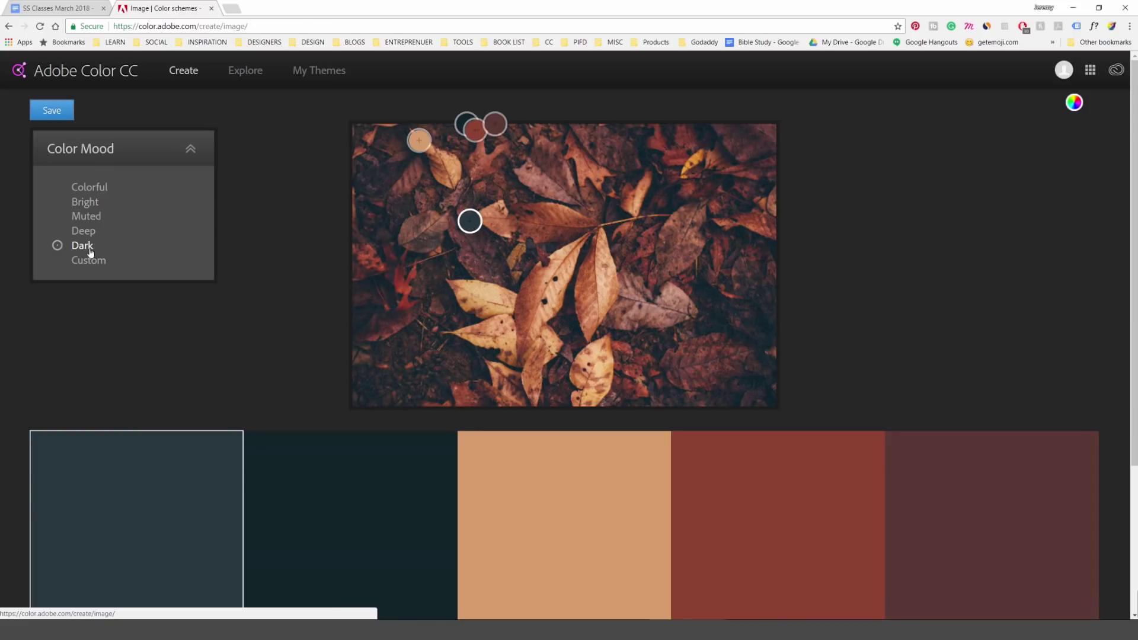
# Switch to the Custom mood and reposition the color markers on the leaves for a palette of tan, orange, rust and dark browns
pyautogui.click(92, 263)
pyautogui.moveTo(495, 124); pyautogui.dragTo(536, 275)
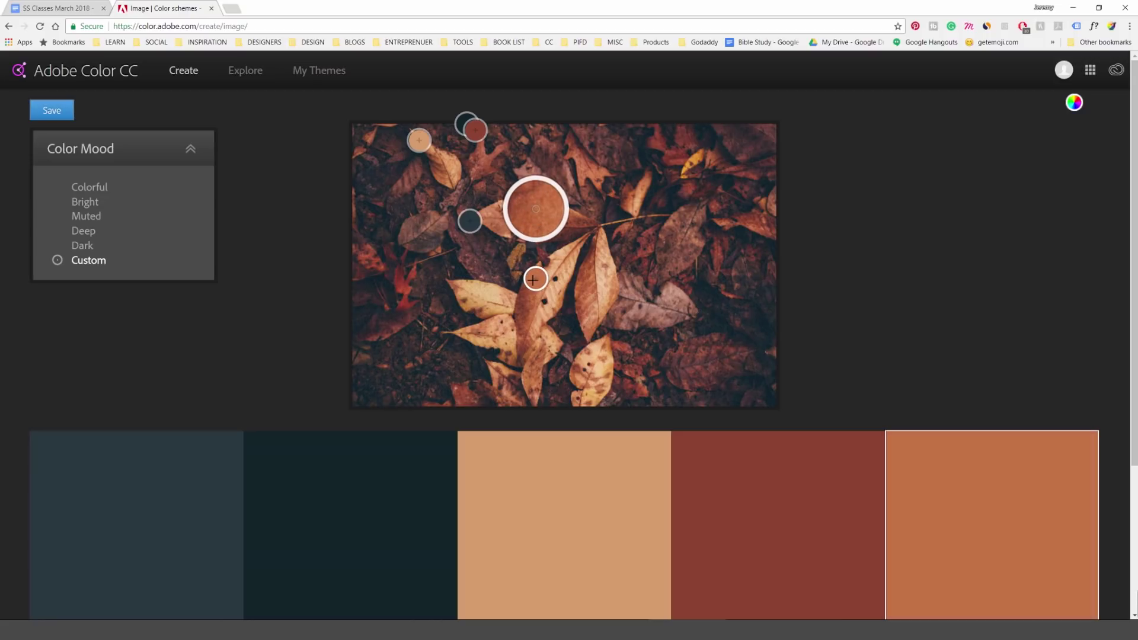
pyautogui.moveTo(470, 221); pyautogui.dragTo(557, 272)
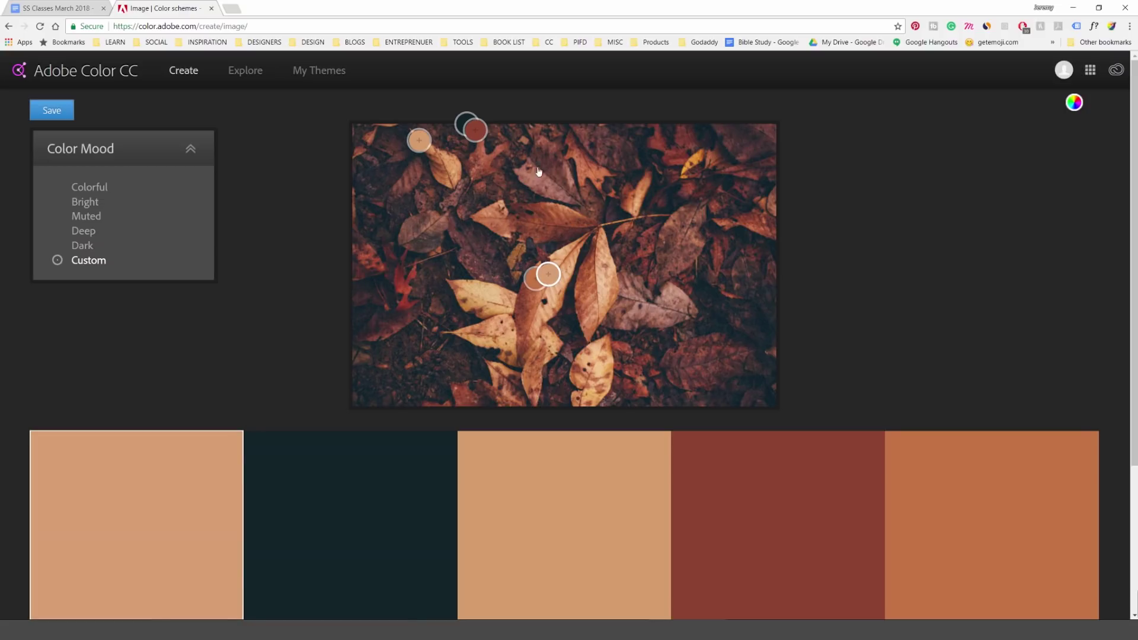
pyautogui.moveTo(476, 131); pyautogui.dragTo(480, 241)
pyautogui.moveTo(419, 140); pyautogui.dragTo(485, 252)
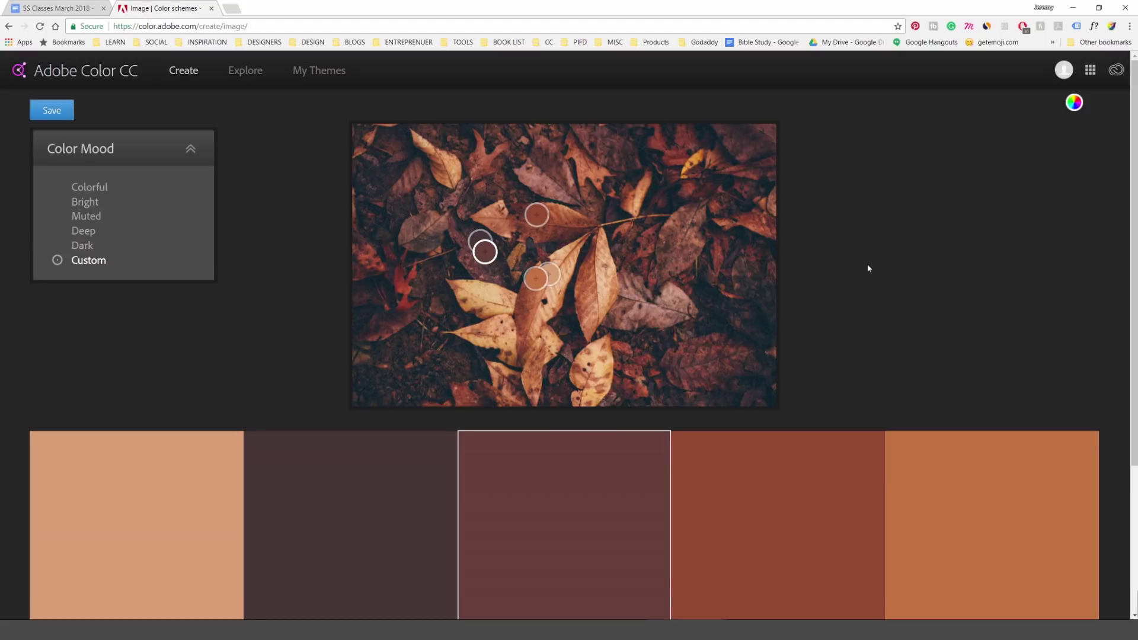
# Start saving the leaves palette to My Library and name the theme Autumn Vibes
pyautogui.click(52, 111)
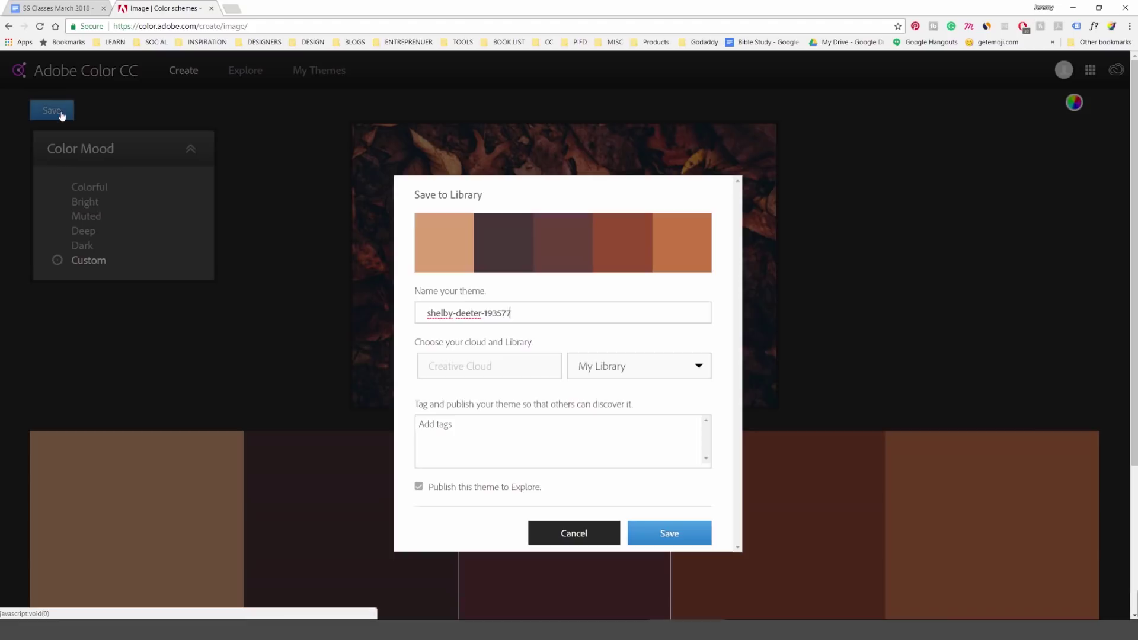
pyautogui.hotkey('ctrl', 'a')
pyautogui.write('Au')
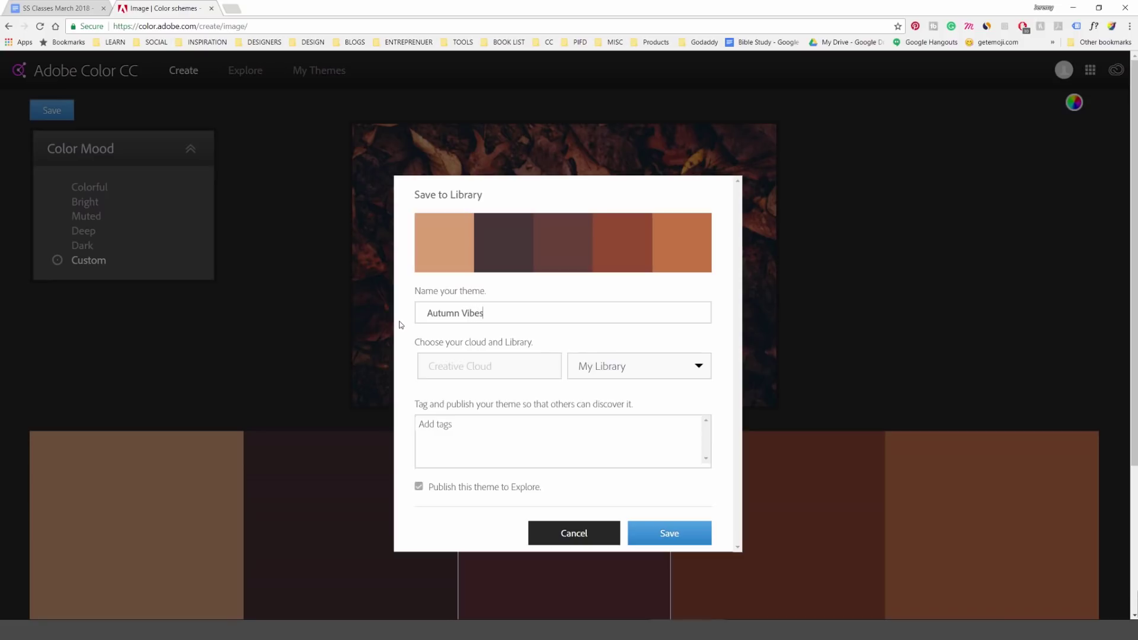
pyautogui.click(630, 366)
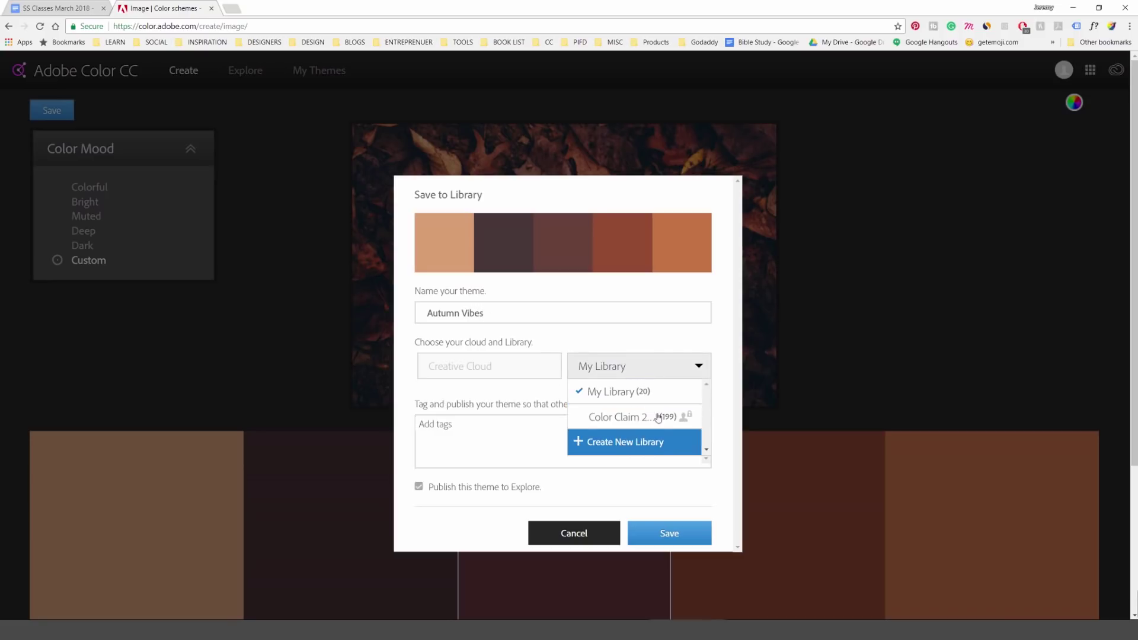
pyautogui.click(628, 368)
# Tag the theme "orange browns earthy", keep it published to Explore, and save it
pyautogui.click(513, 424)
pyautogui.write('ora')
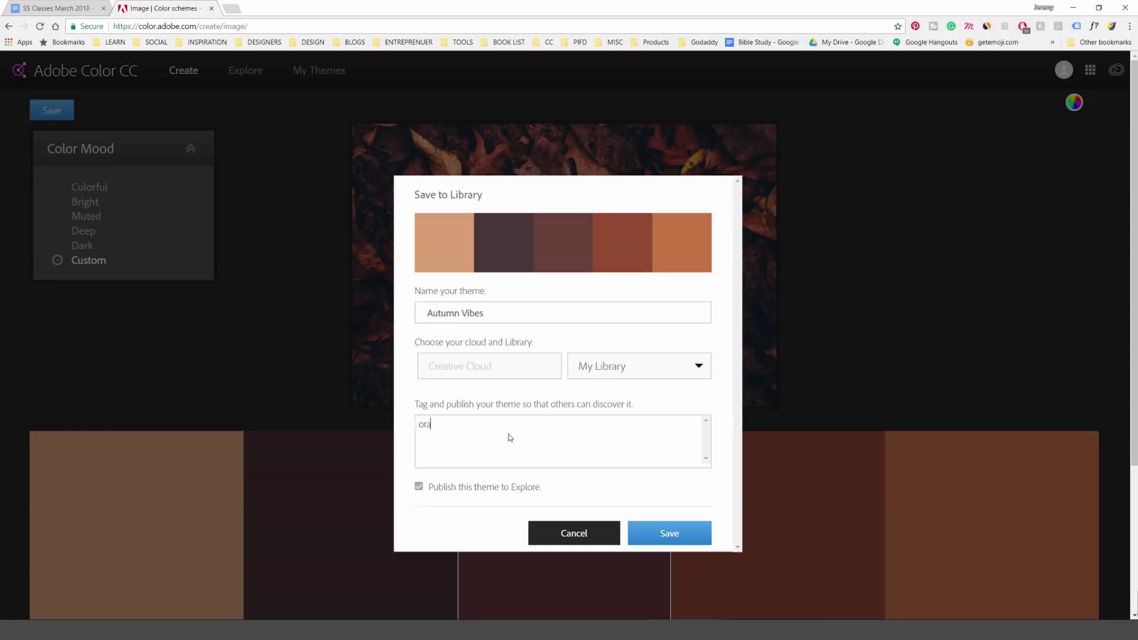
pyautogui.write('nge borowns earthy')
pyautogui.click(419, 487)
pyautogui.click(419, 488)
pyautogui.click(582, 439)
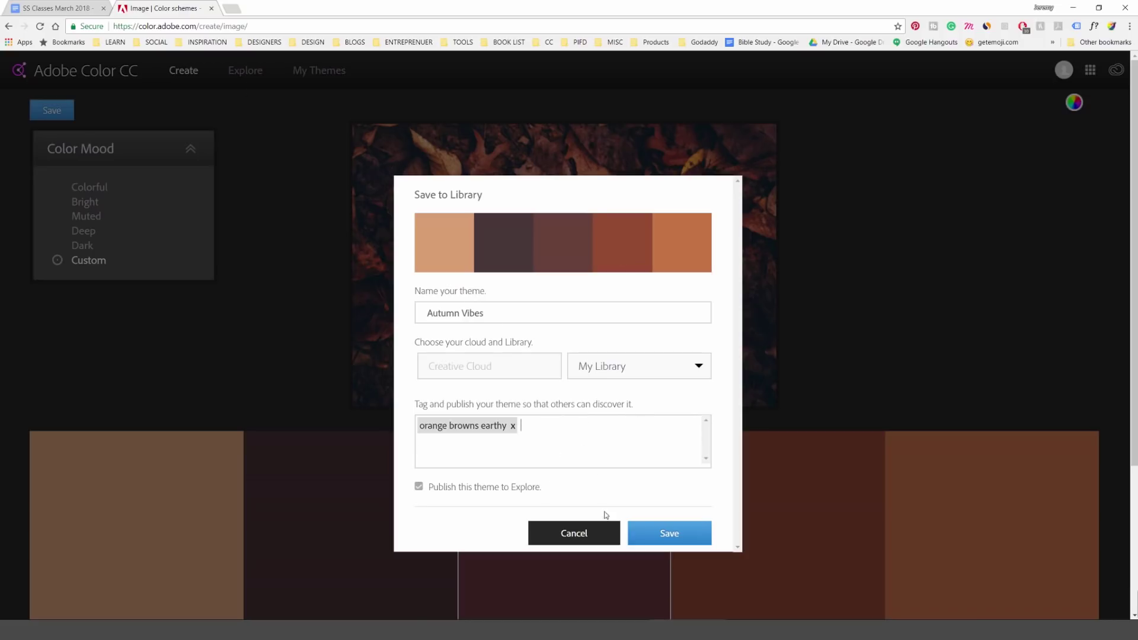
pyautogui.click(668, 536)
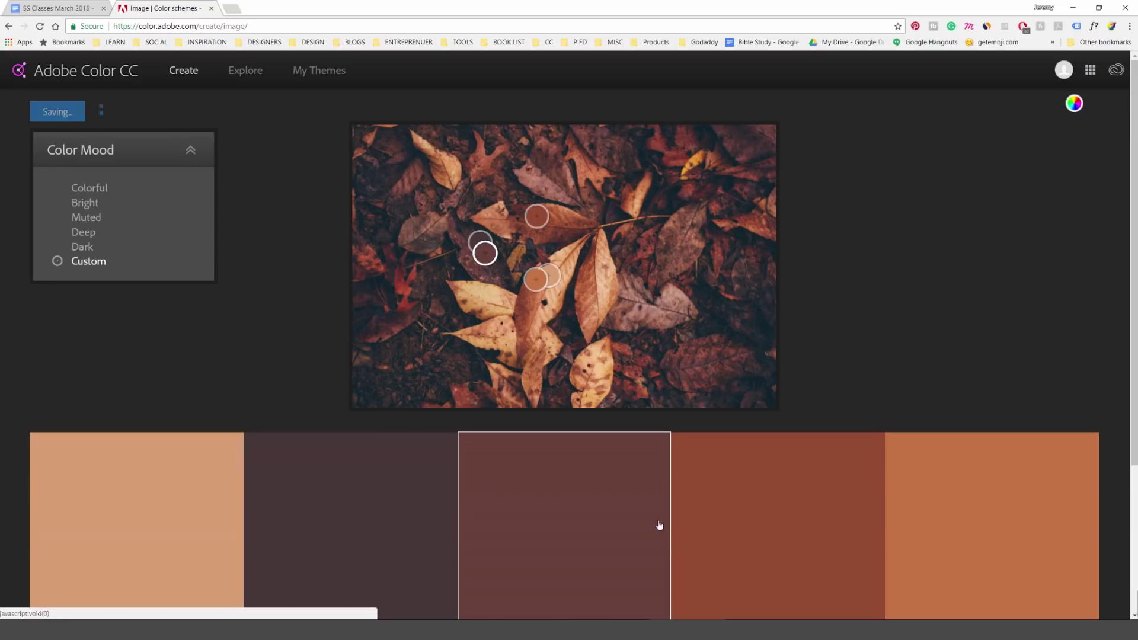
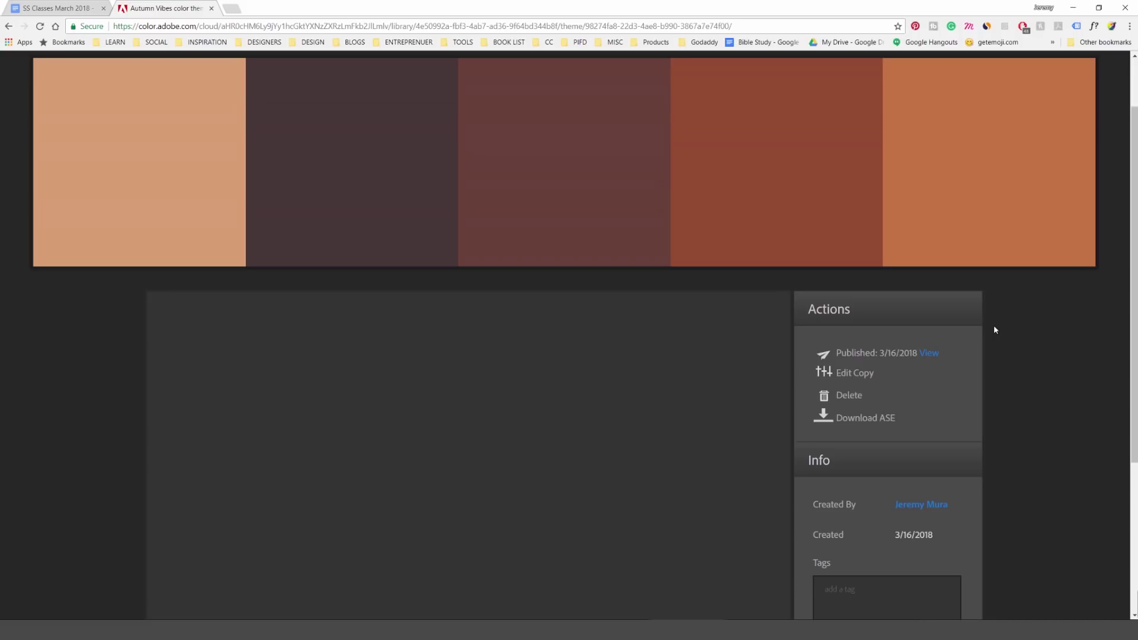
# Open the saved Autumn Vibes theme for editing and darken its second swatch slightly to HEX 453535
pyautogui.scroll(-1, 990, 330)
pyautogui.scroll(1, 982, 376)
pyautogui.click(853, 373)
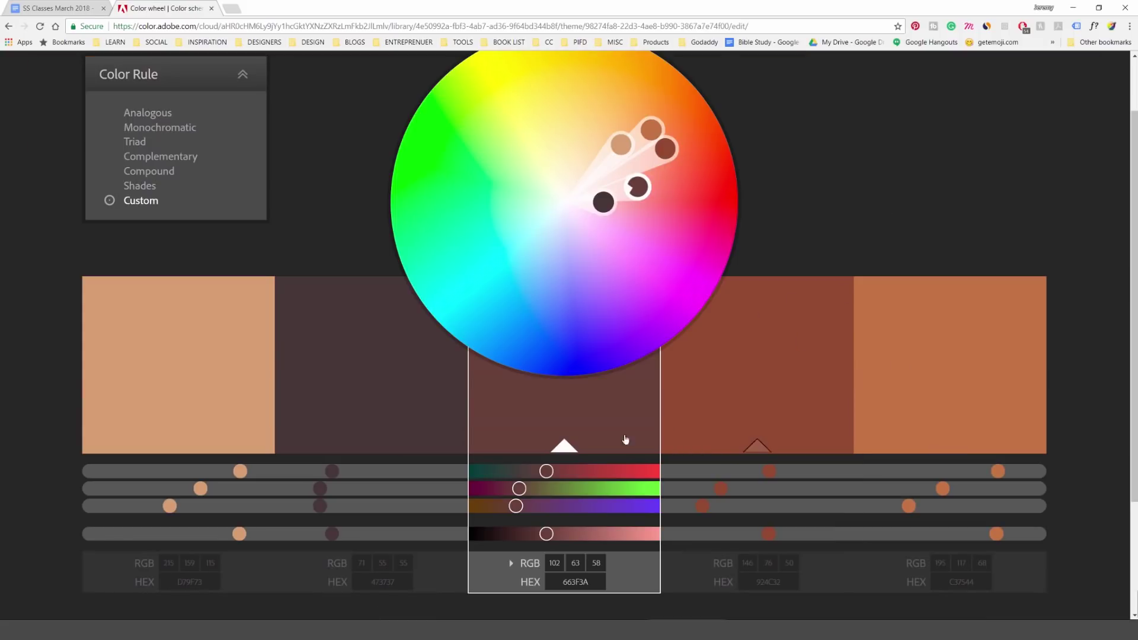
pyautogui.scroll(1, 490, 265)
pyautogui.scroll(-1, 507, 356)
pyautogui.click(389, 419)
pyautogui.moveTo(326, 529); pyautogui.dragTo(330, 534)
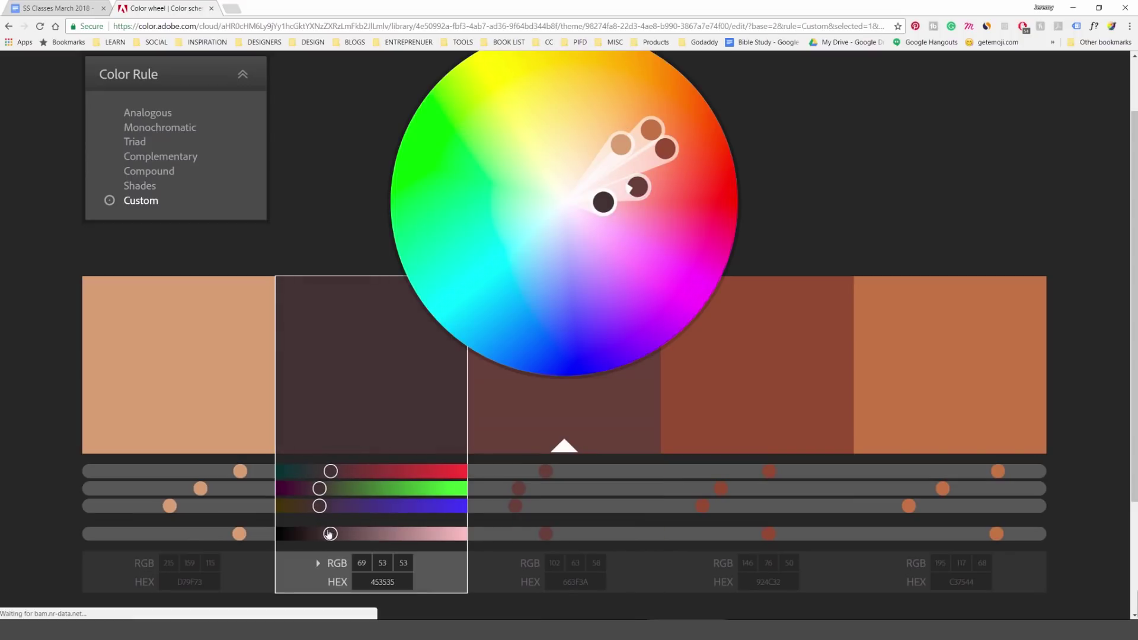
# Lower the third swatch's red value to 91 and save the changes to the existing Autumn Vibes theme
pyautogui.click(587, 430)
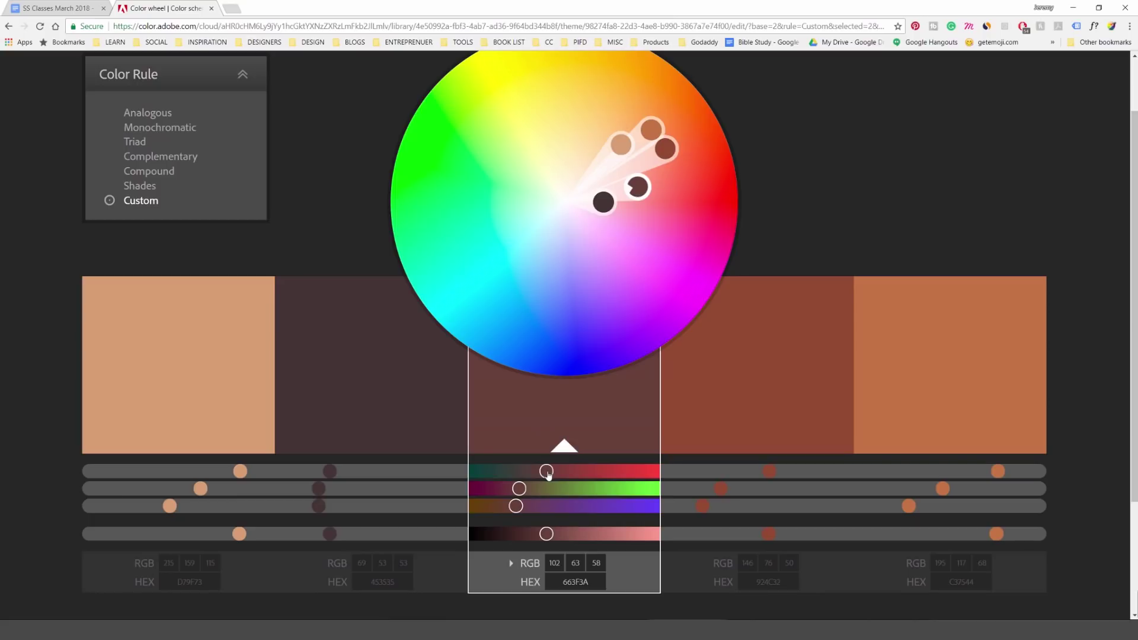
pyautogui.moveTo(546, 471); pyautogui.dragTo(539, 473)
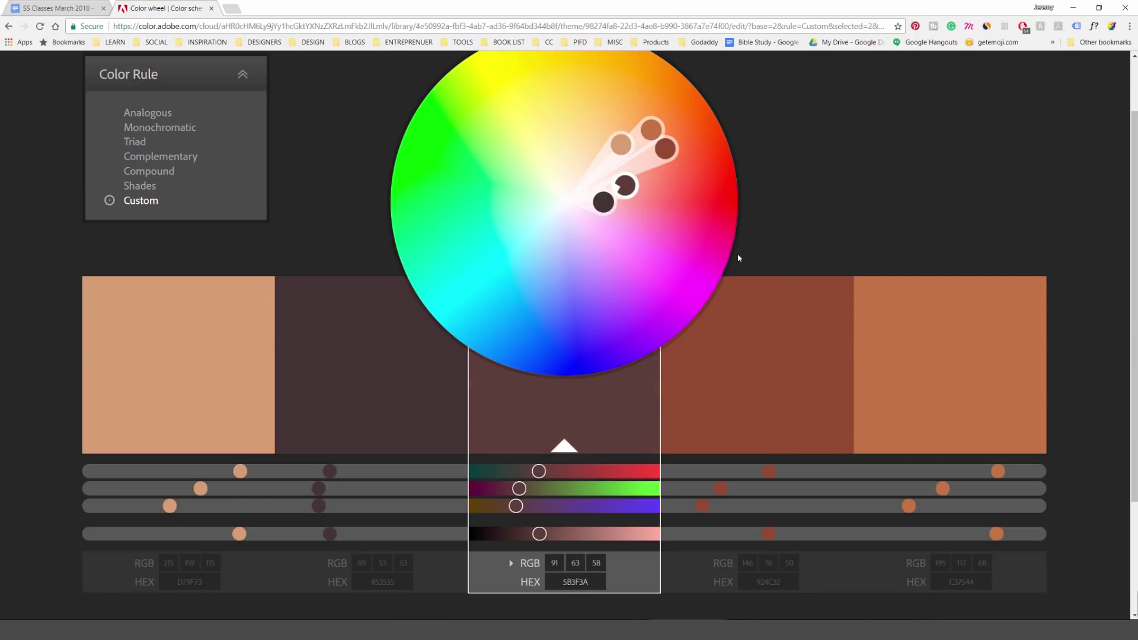
pyautogui.scroll(2, 627, 196)
pyautogui.click(108, 112)
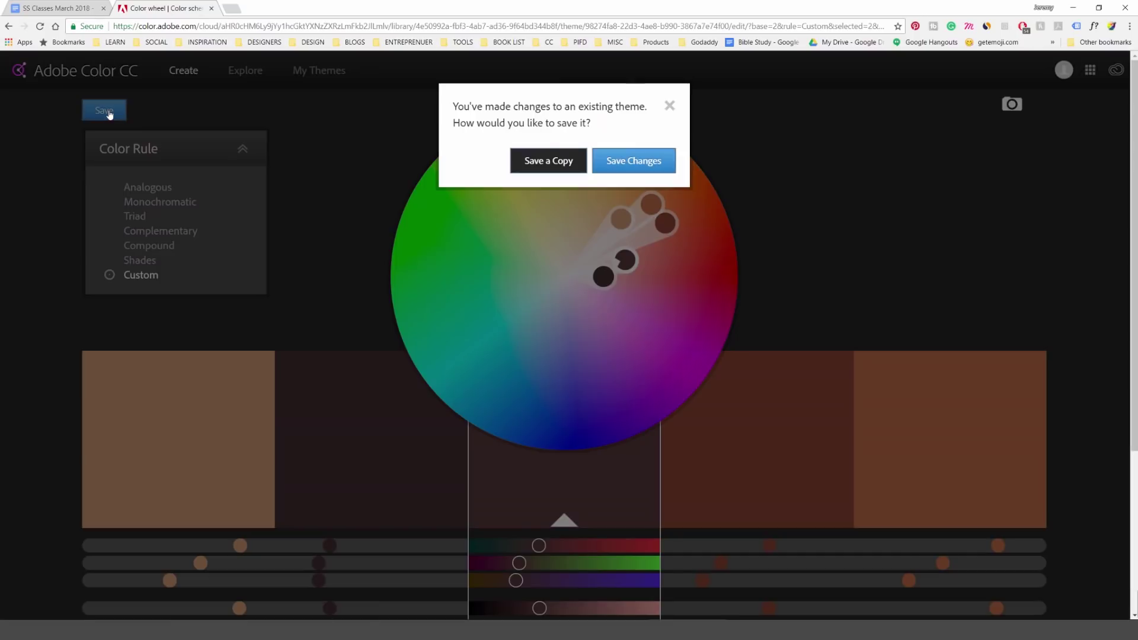
pyautogui.click(635, 169)
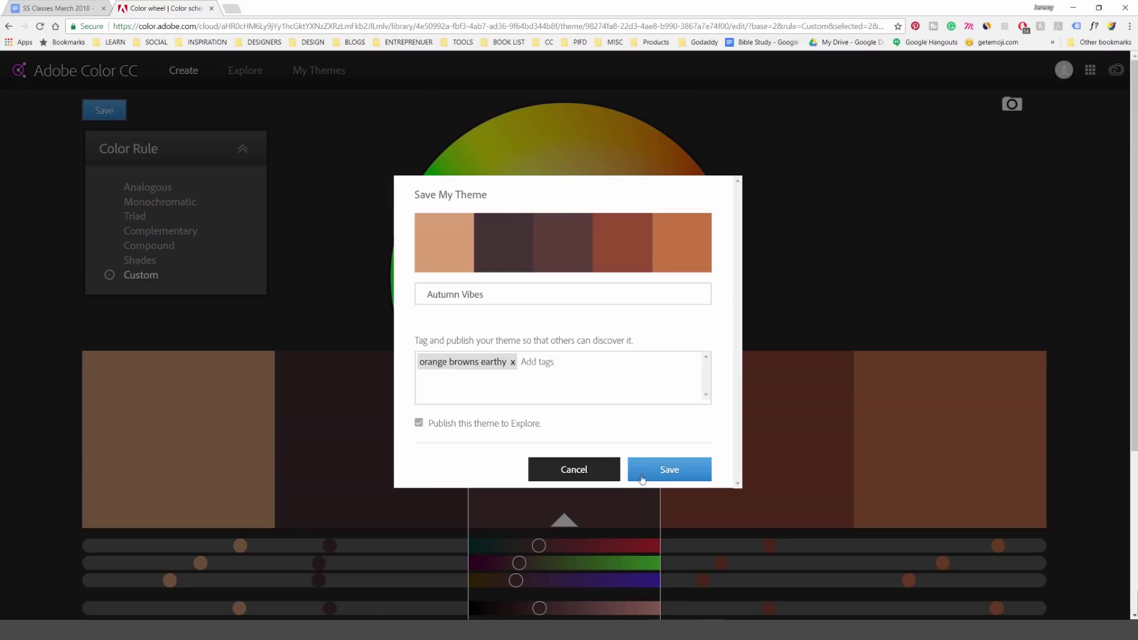
pyautogui.click(668, 469)
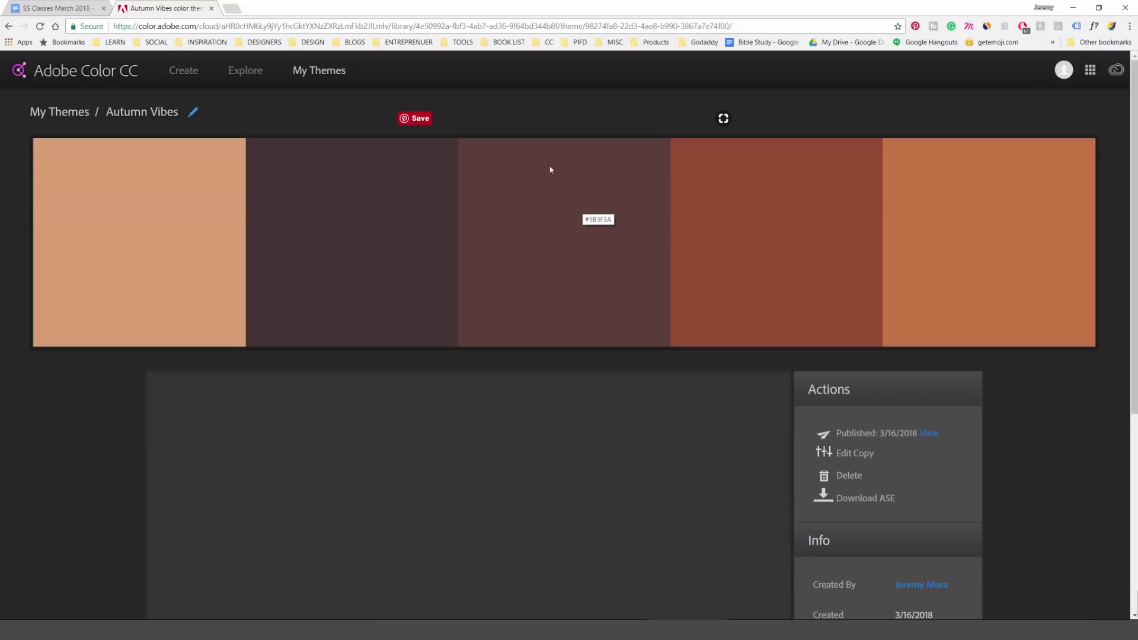
# Look through the saved palettes in My Themes and check which libraries are available
pyautogui.click(319, 71)
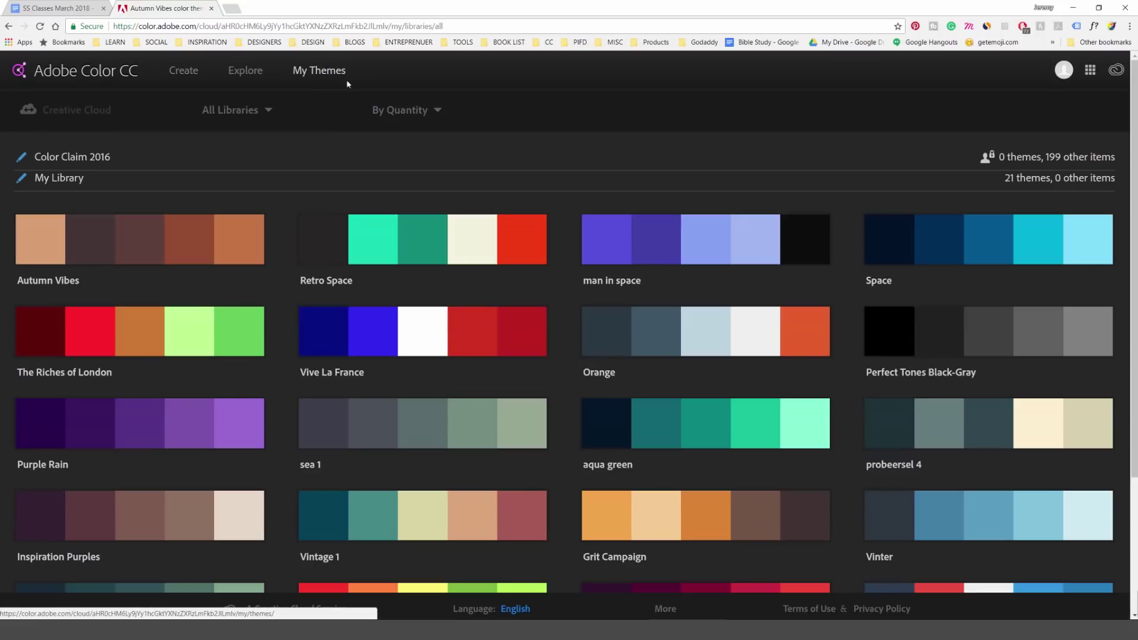
pyautogui.moveTo(89, 266)
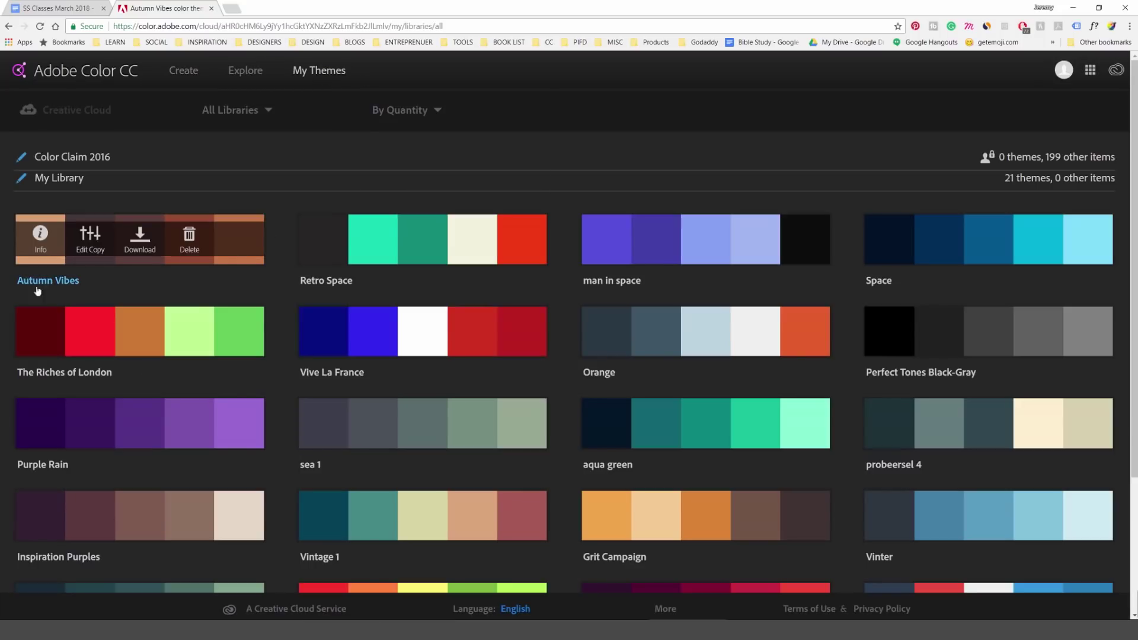
pyautogui.scroll(-2, 945, 277)
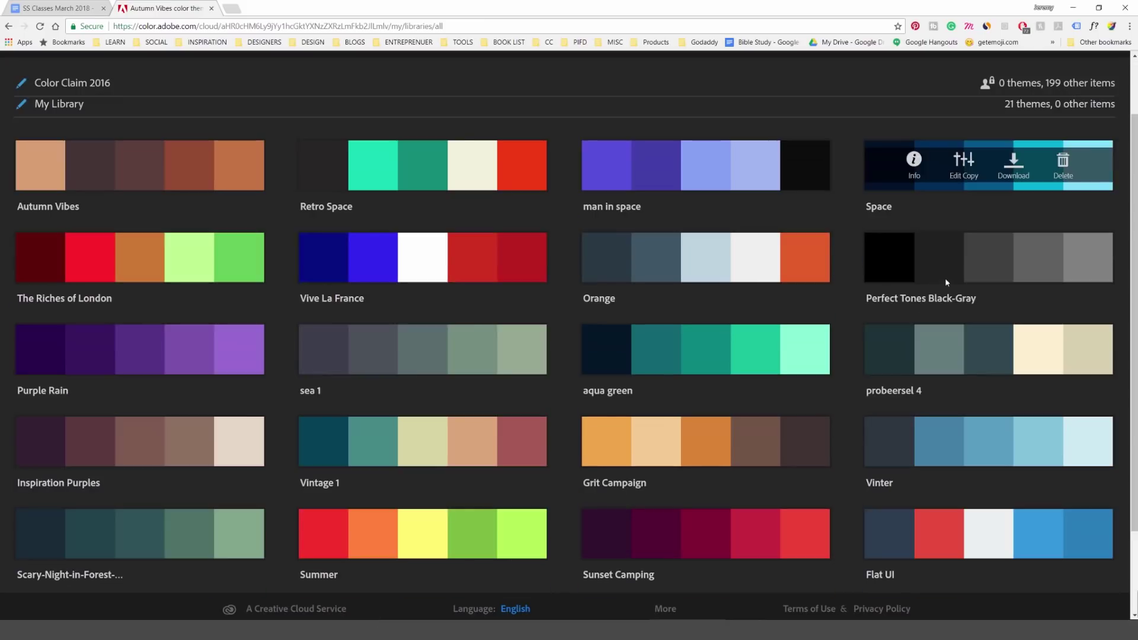
pyautogui.scroll(-1, 496, 458)
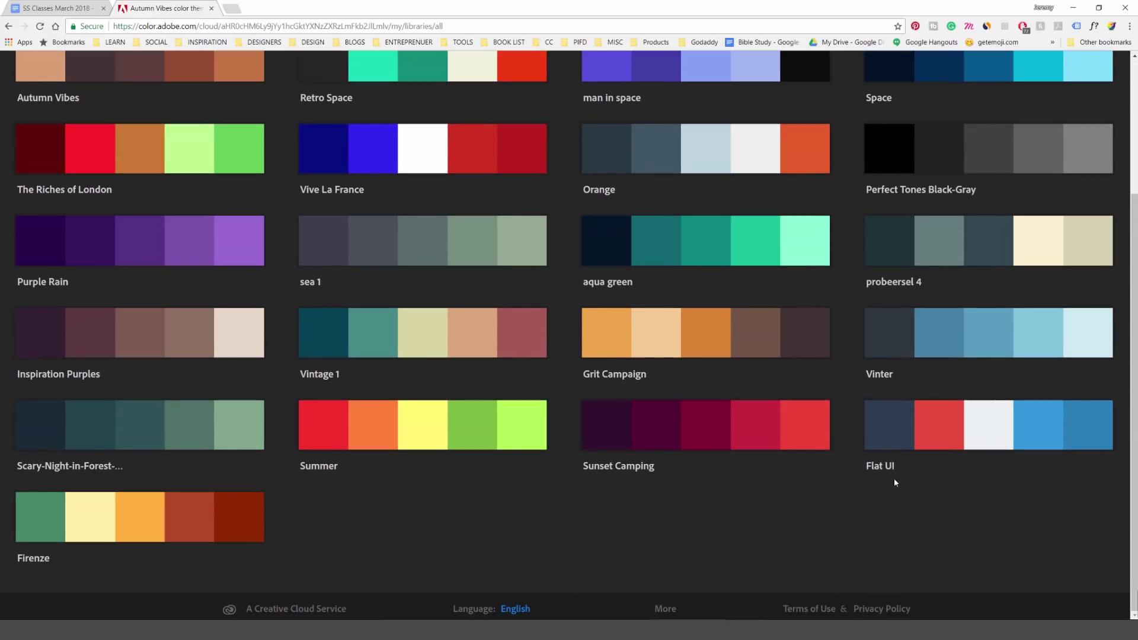
pyautogui.moveTo(920, 453)
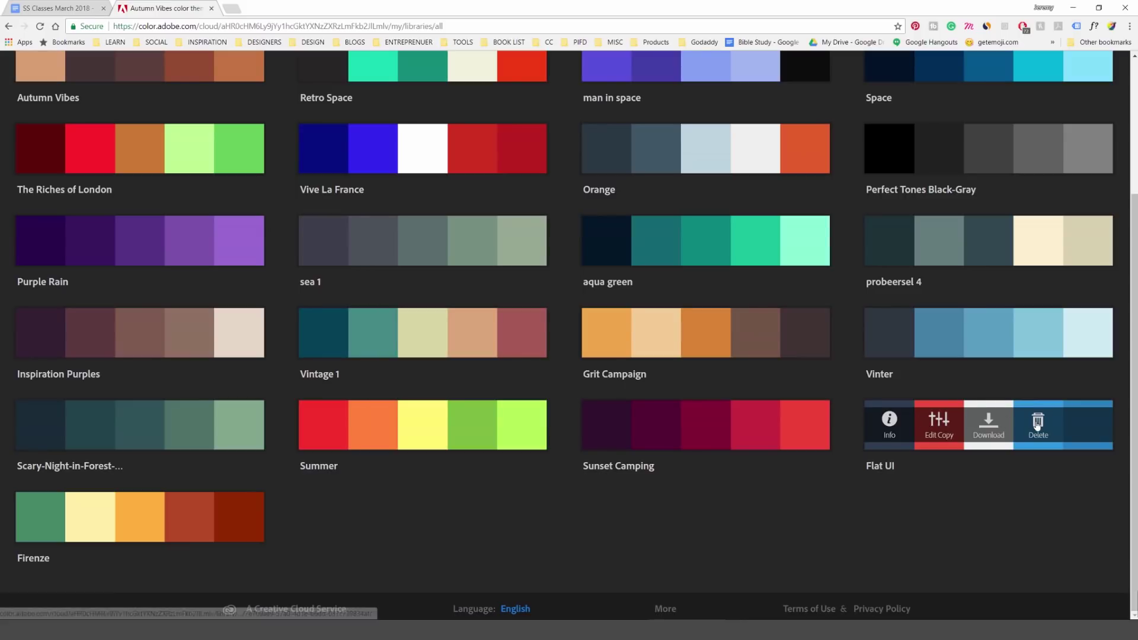
pyautogui.scroll(3, 999, 430)
pyautogui.moveTo(1012, 254)
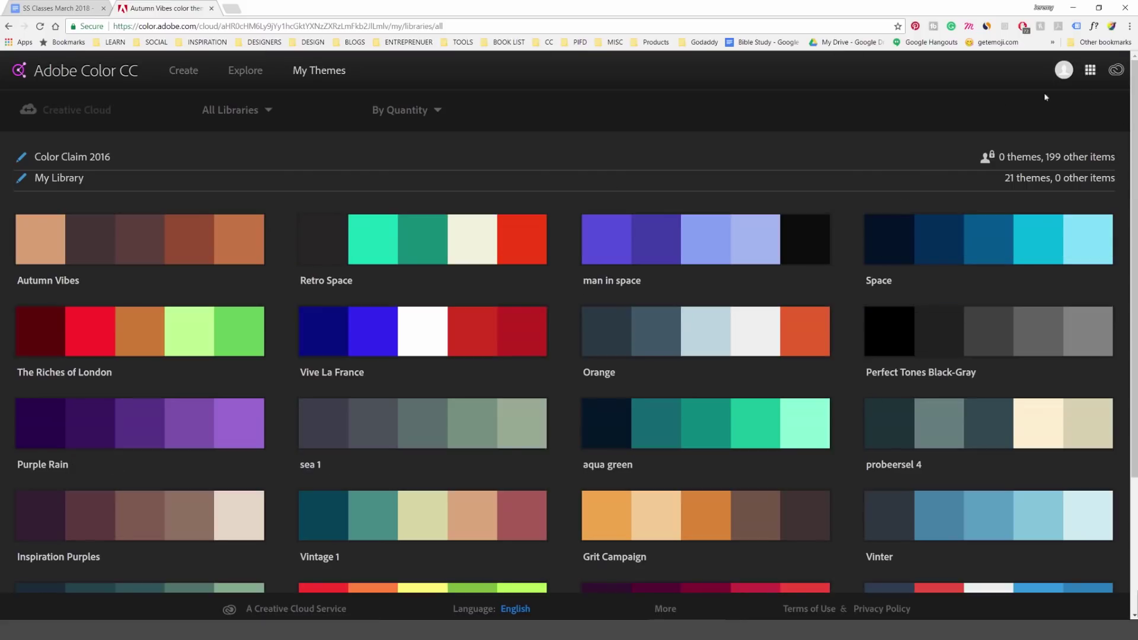
pyautogui.click(236, 109)
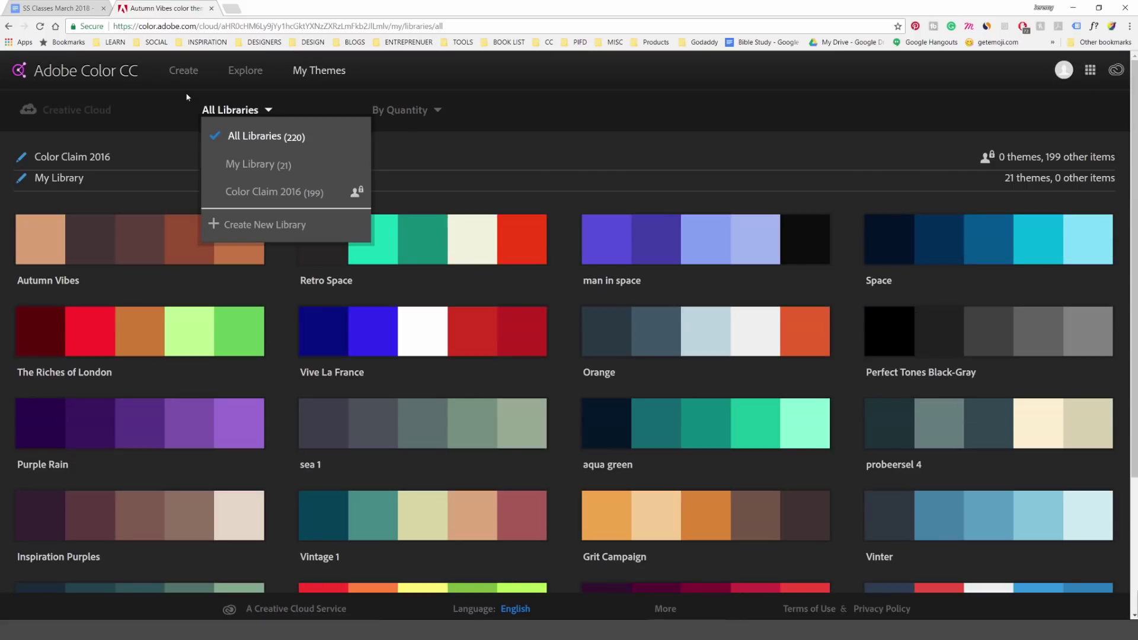
# Browse the public themes in Explore and set the Most Popular filter to All Time
pyautogui.click(248, 74)
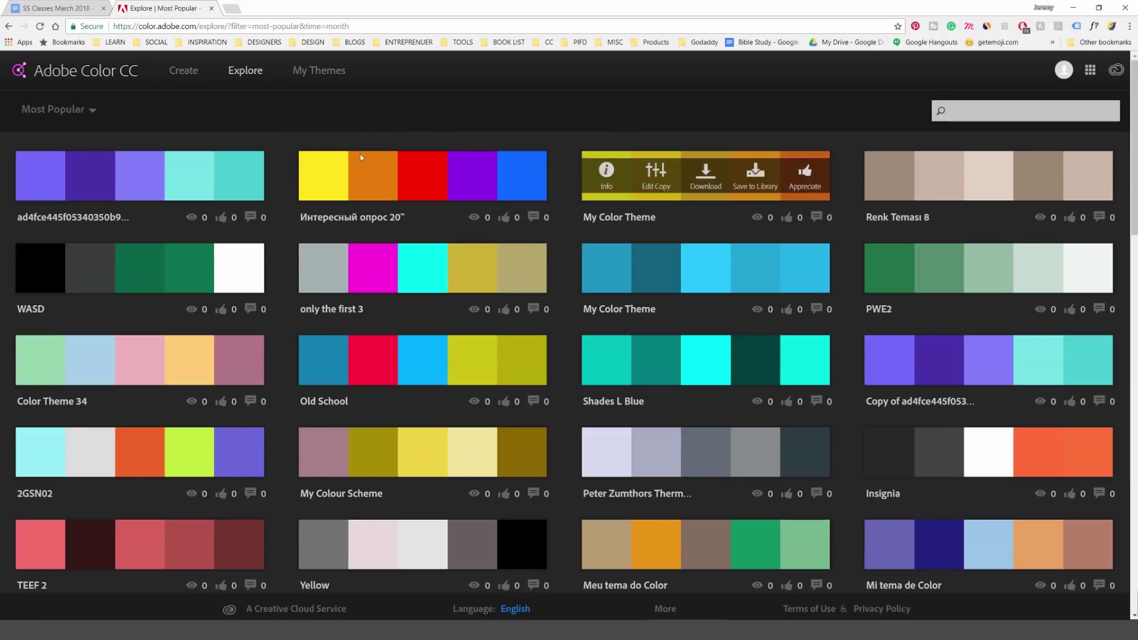
pyautogui.scroll(-10, 482, 350)
pyautogui.scroll(-8, 480, 351)
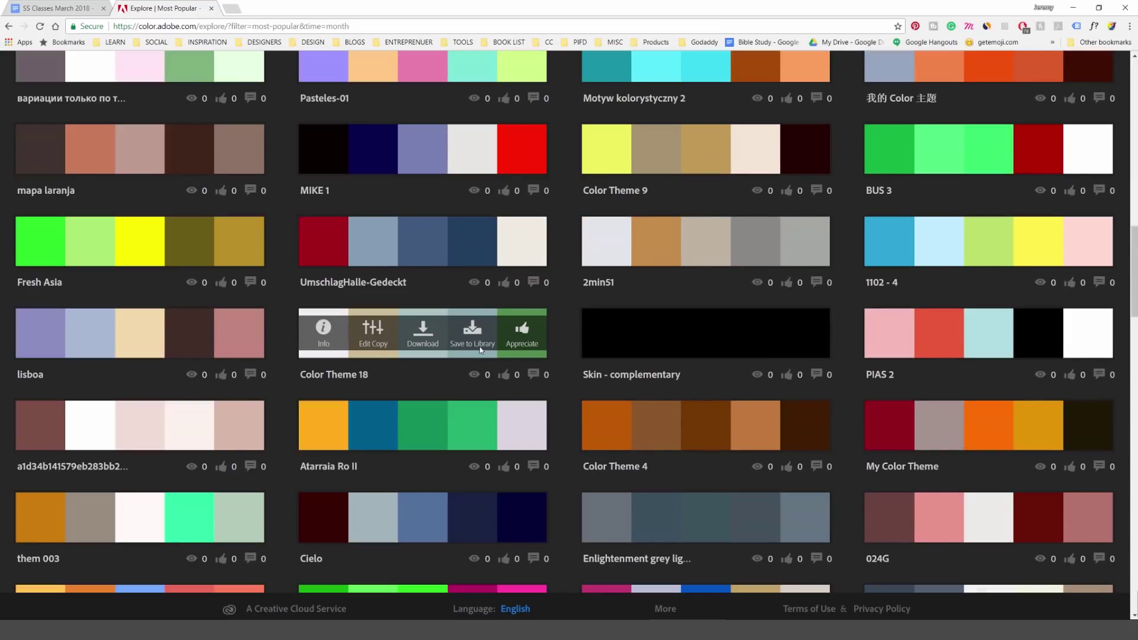
pyautogui.scroll(17, 479, 349)
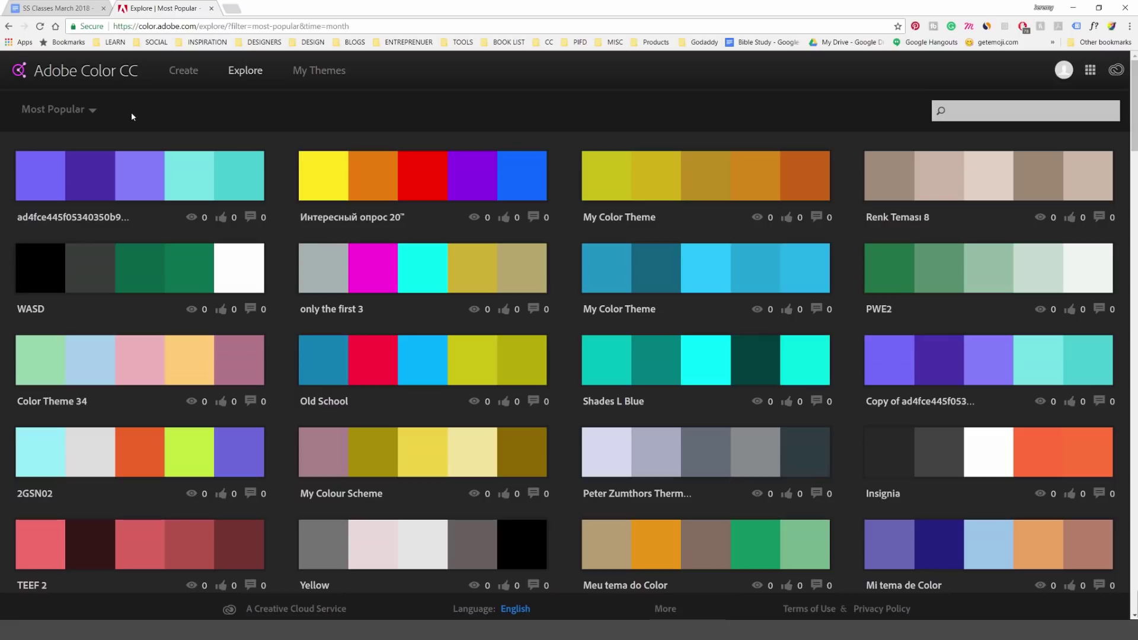
pyautogui.click(81, 110)
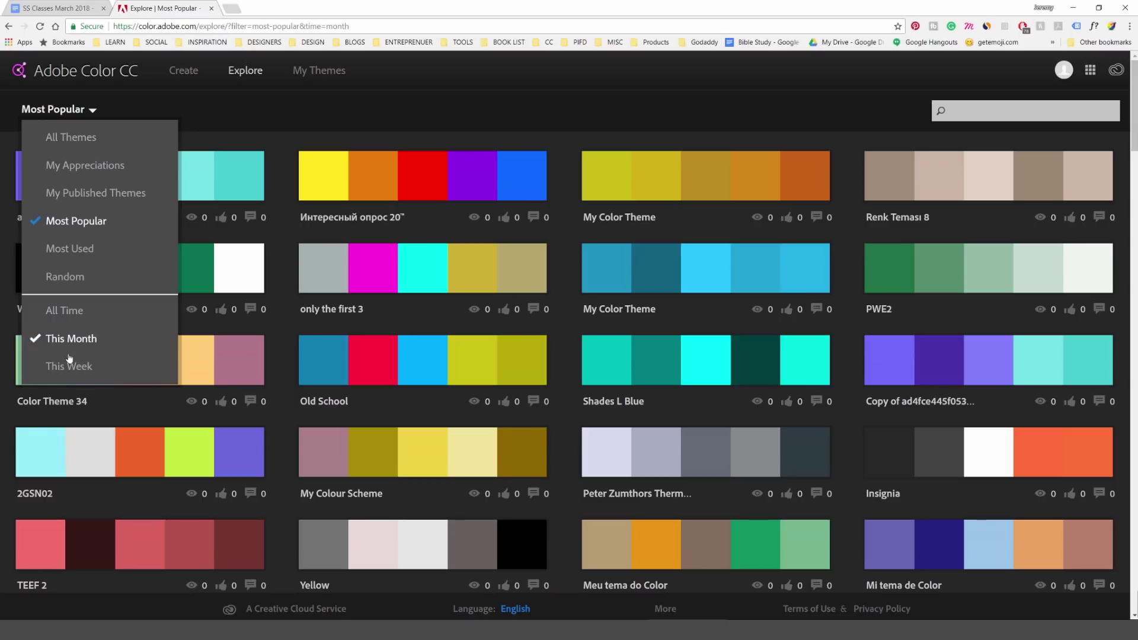
pyautogui.click(74, 315)
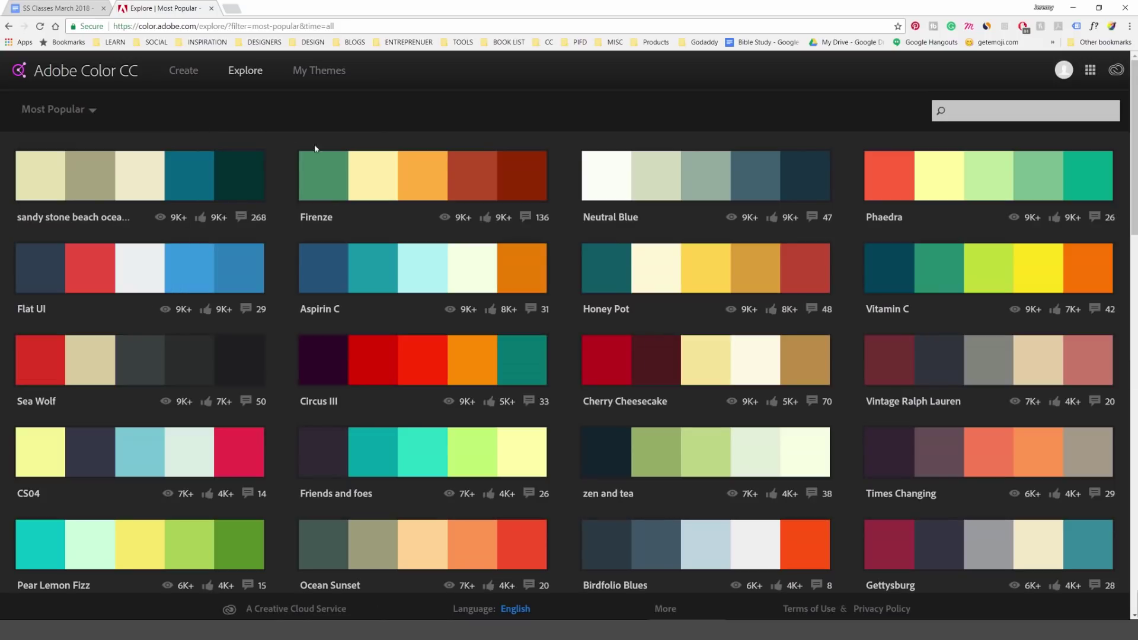
# Look through the all-time most popular themes and the actions offered on the Firenze theme
pyautogui.moveTo(83, 112)
pyautogui.moveTo(173, 226)
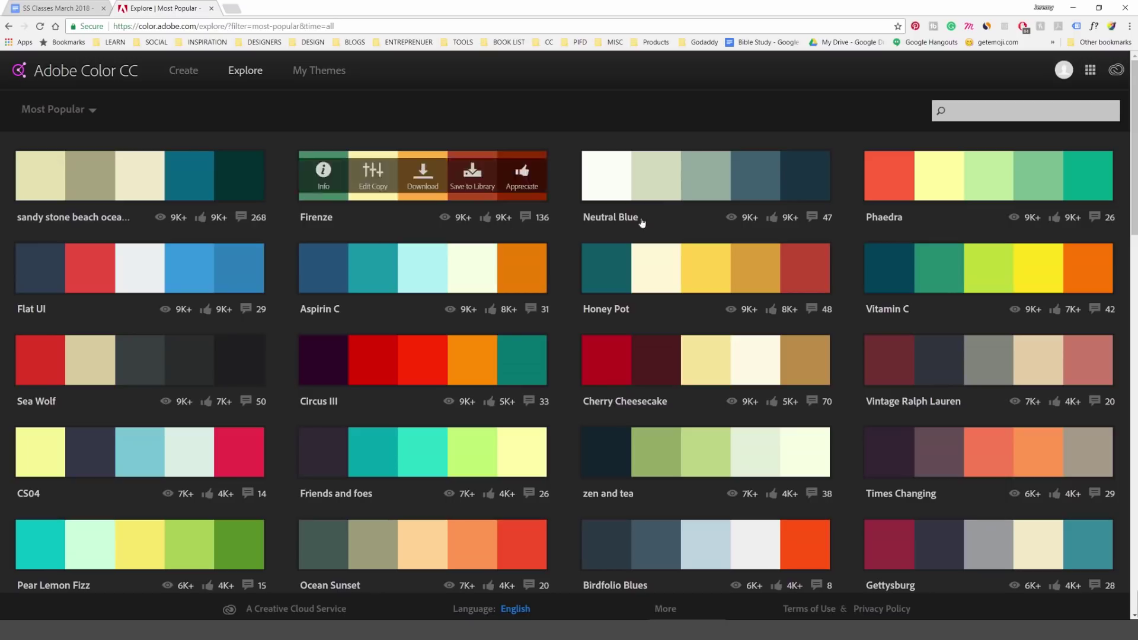
pyautogui.scroll(-3, 407, 343)
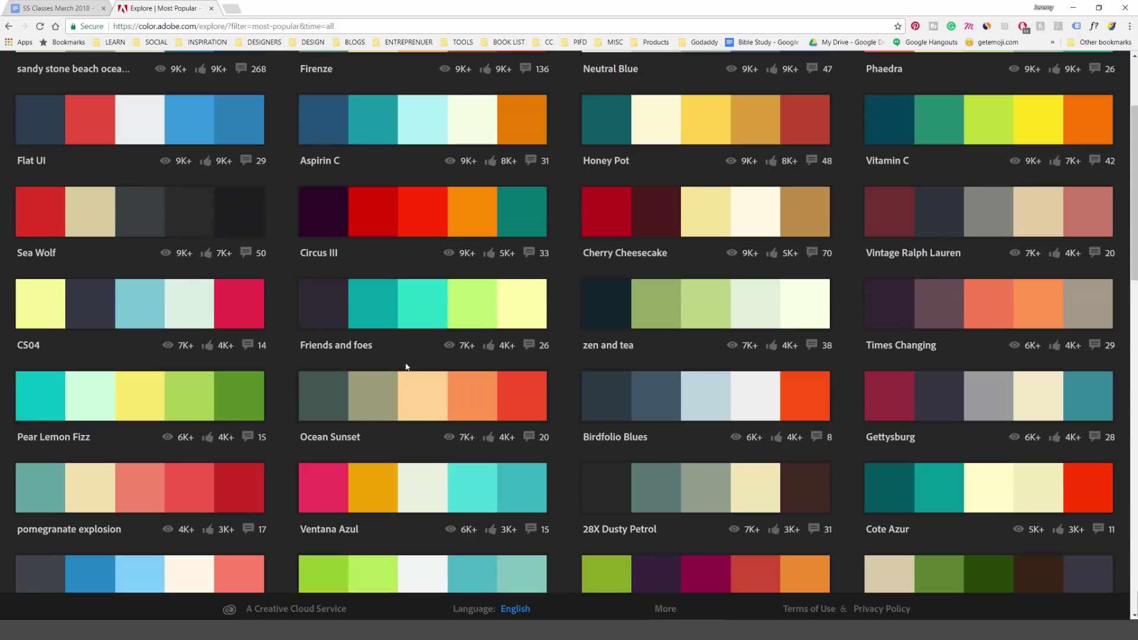
pyautogui.scroll(-4, 499, 284)
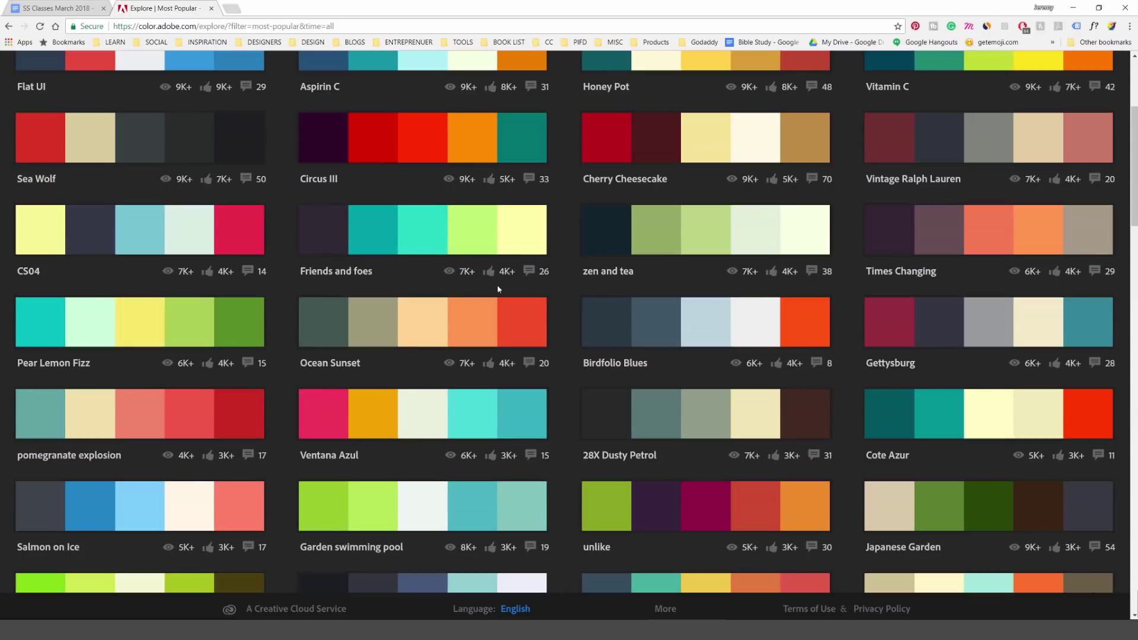
pyautogui.scroll(3, 964, 169)
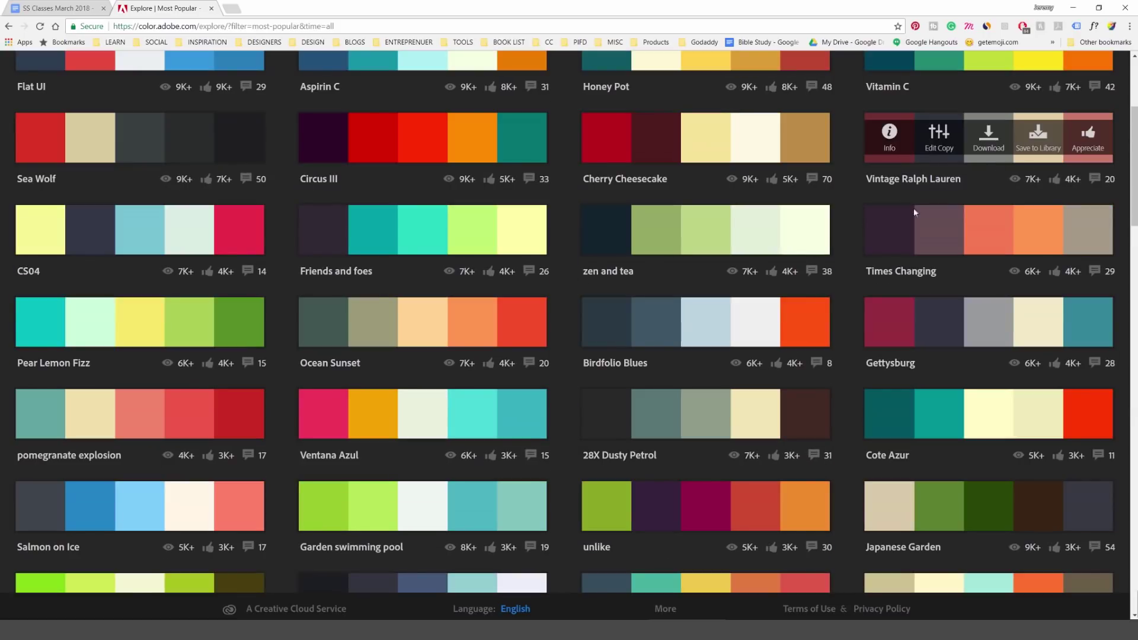
pyautogui.scroll(-15, 620, 283)
pyautogui.scroll(-4, 618, 299)
pyautogui.scroll(15, 613, 292)
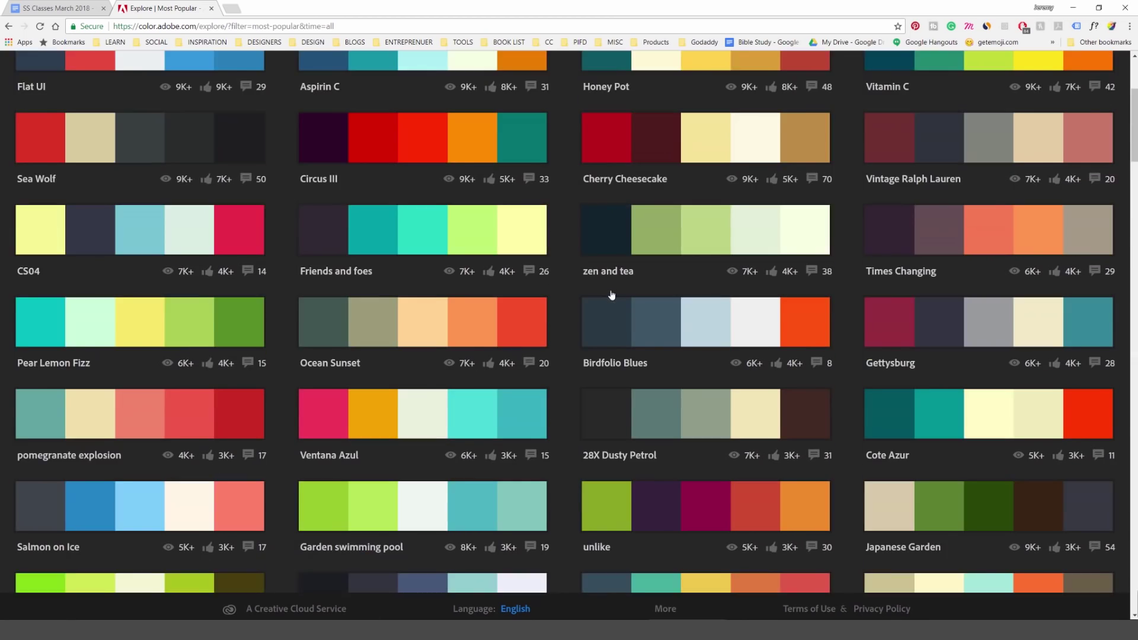
pyautogui.scroll(4, 612, 295)
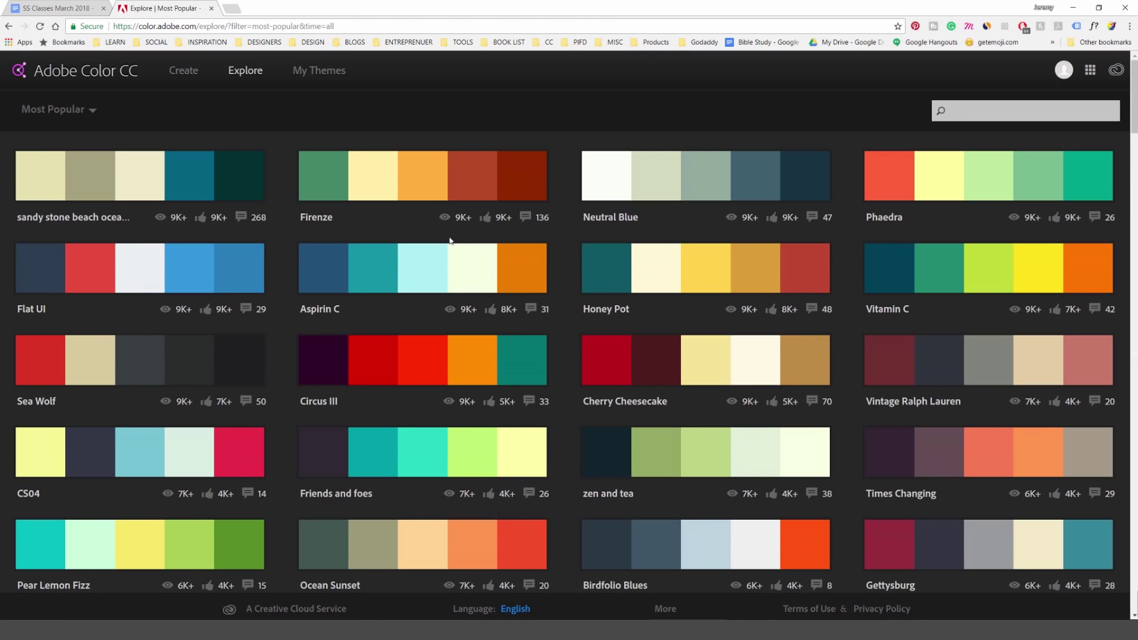
pyautogui.moveTo(354, 167)
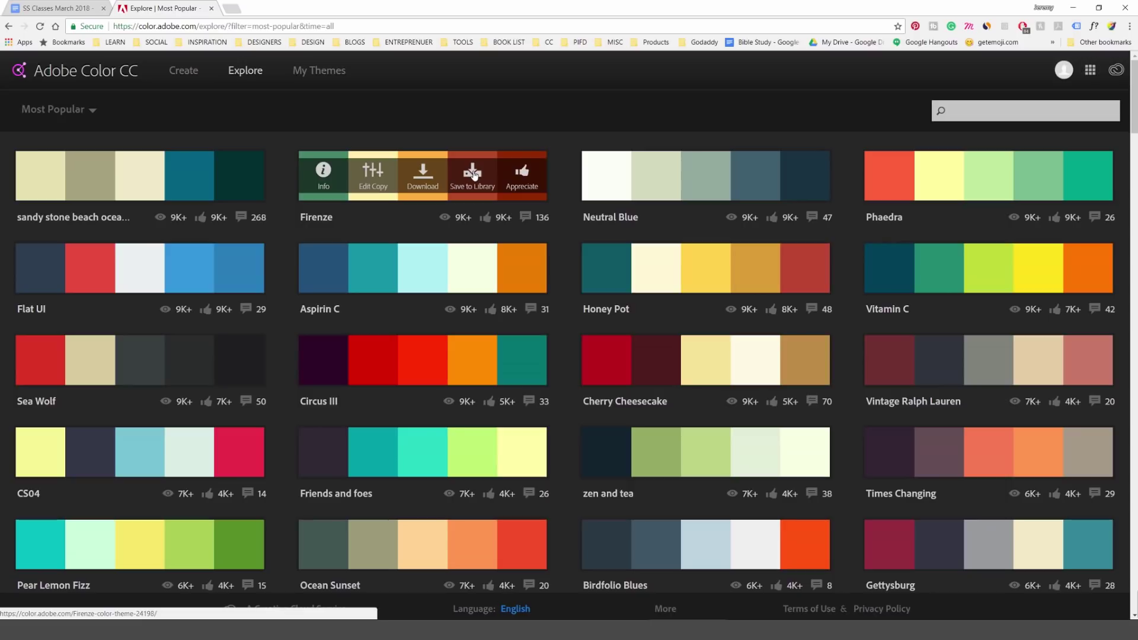
# Save the Friends and foes theme to My Library and check for it in My Themes
pyautogui.scroll(-3, 475, 316)
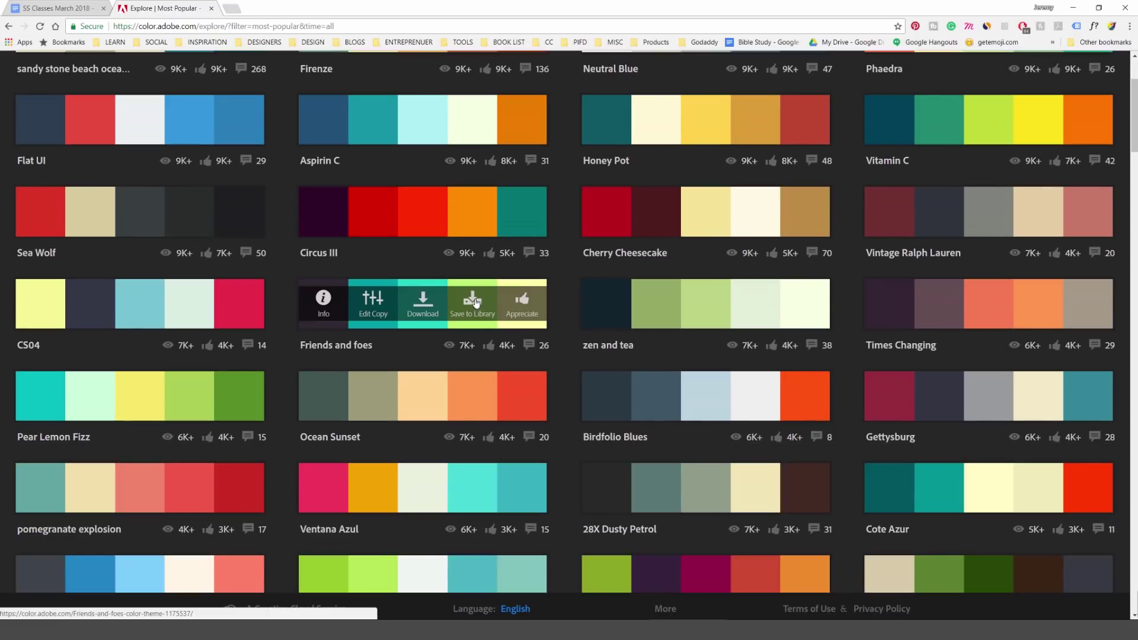
pyautogui.click(474, 301)
pyautogui.moveTo(536, 319); pyautogui.dragTo(398, 316)
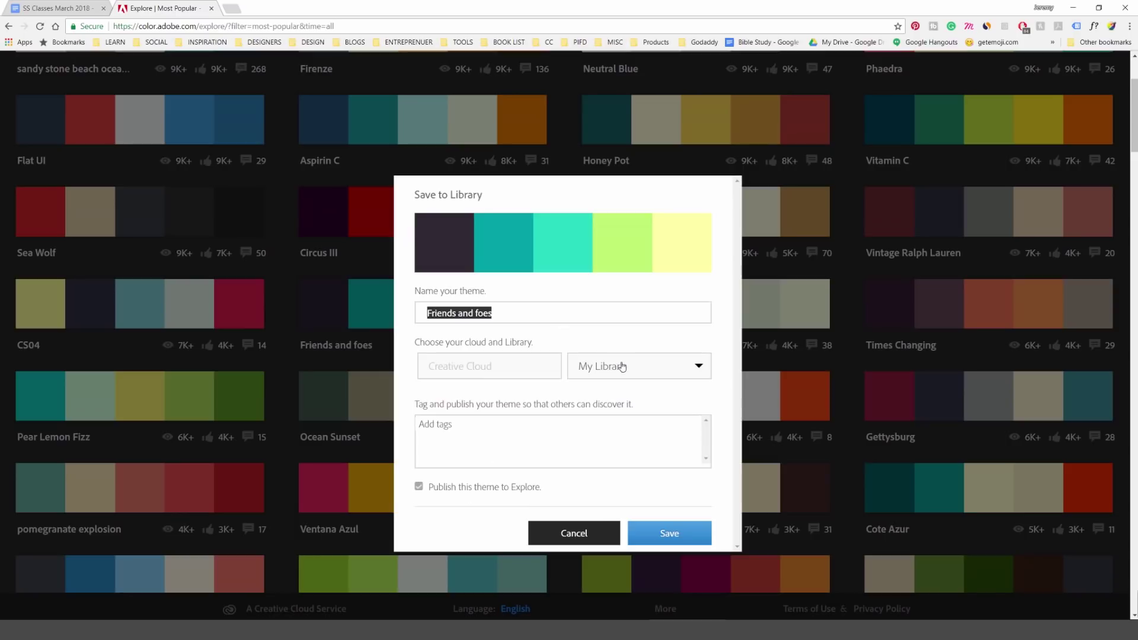
pyautogui.click(656, 366)
pyautogui.click(655, 366)
pyautogui.click(670, 533)
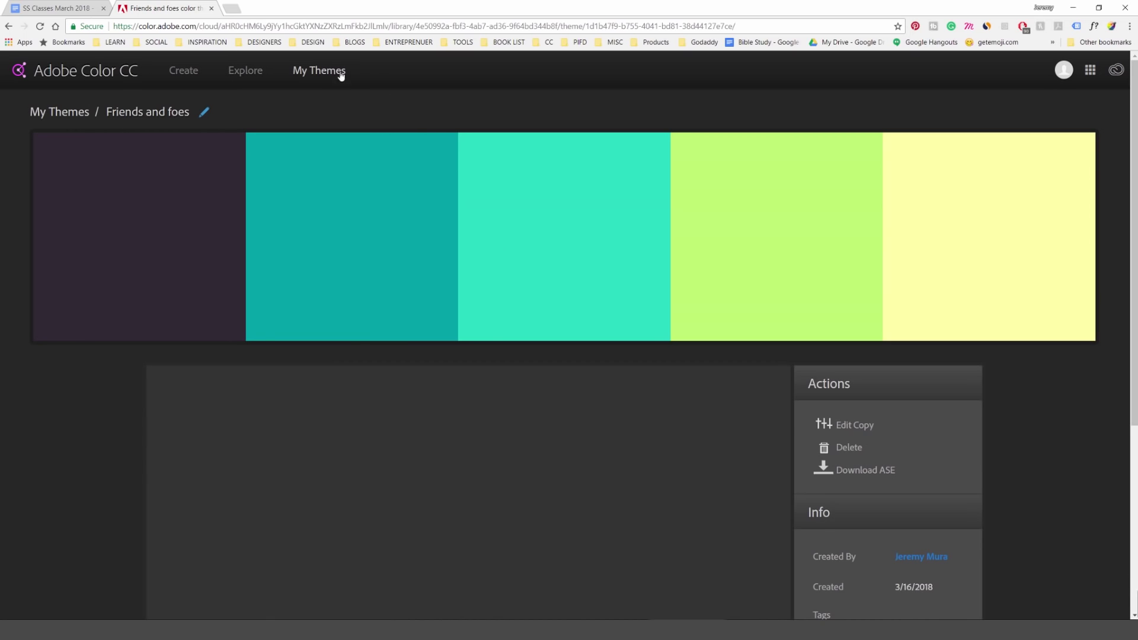
pyautogui.click(320, 72)
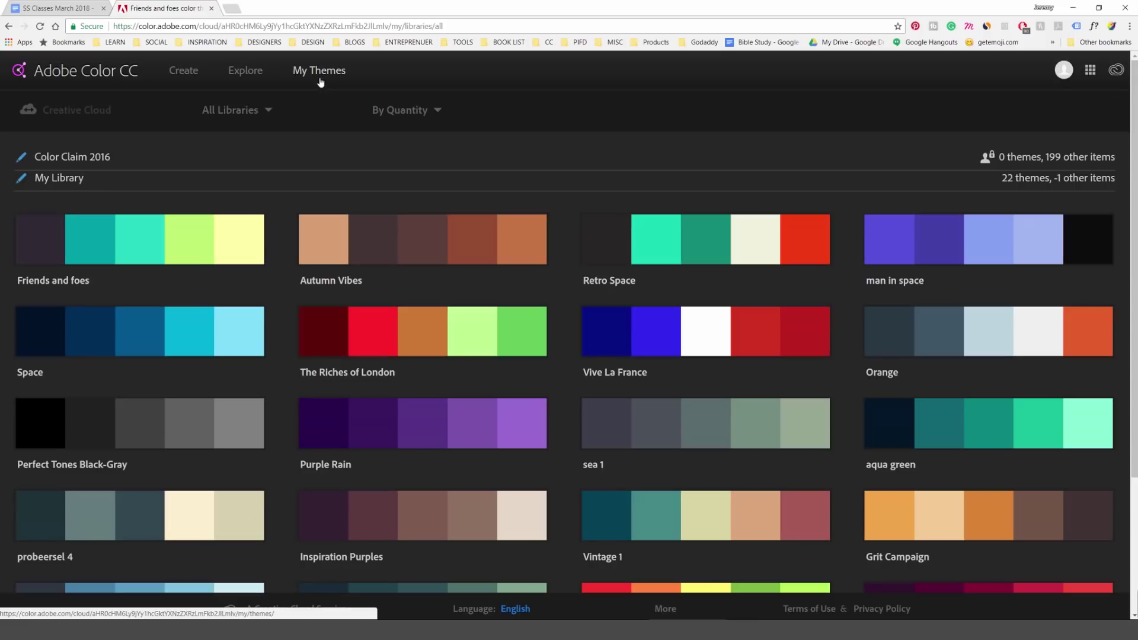
pyautogui.moveTo(154, 258)
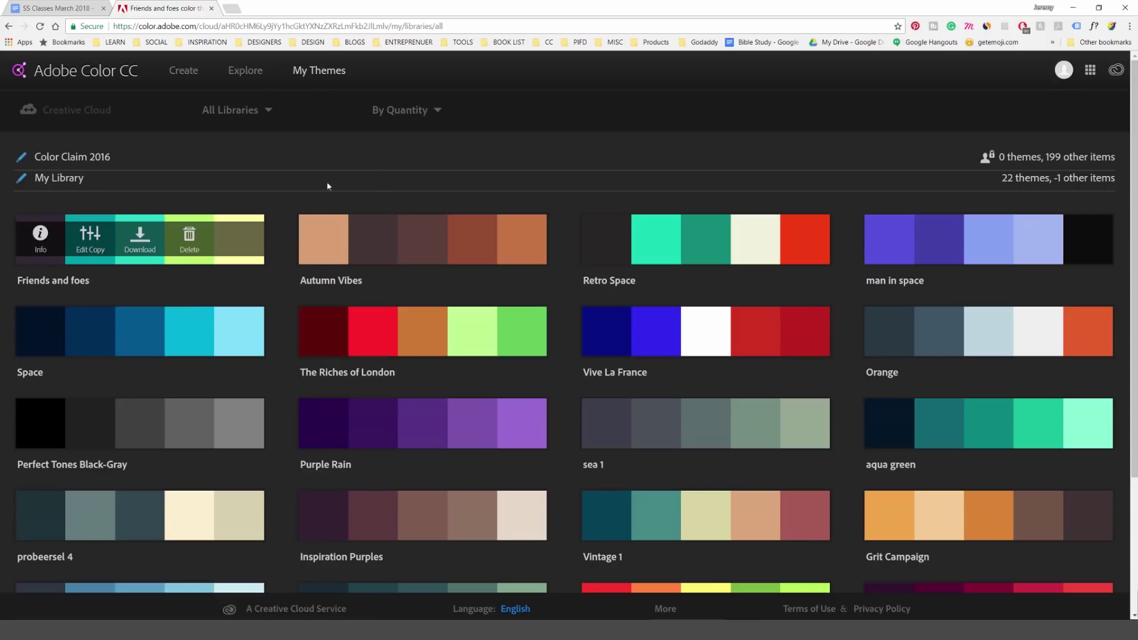
# Filter the public Explore themes to Most Used of All Time and look through them
pyautogui.click(246, 72)
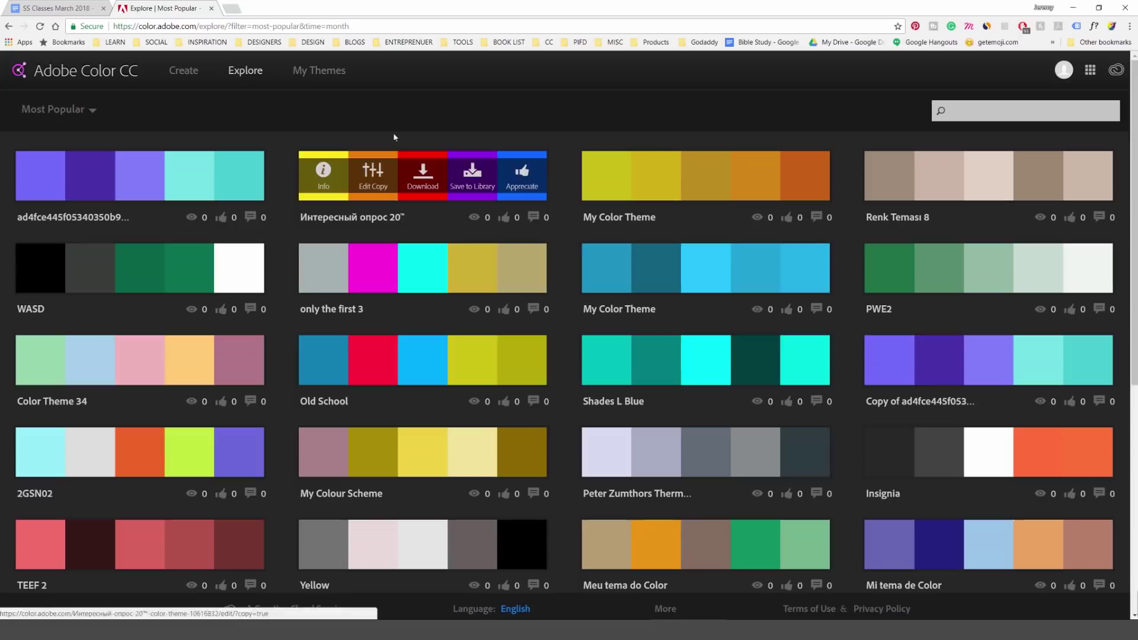
pyautogui.click(90, 112)
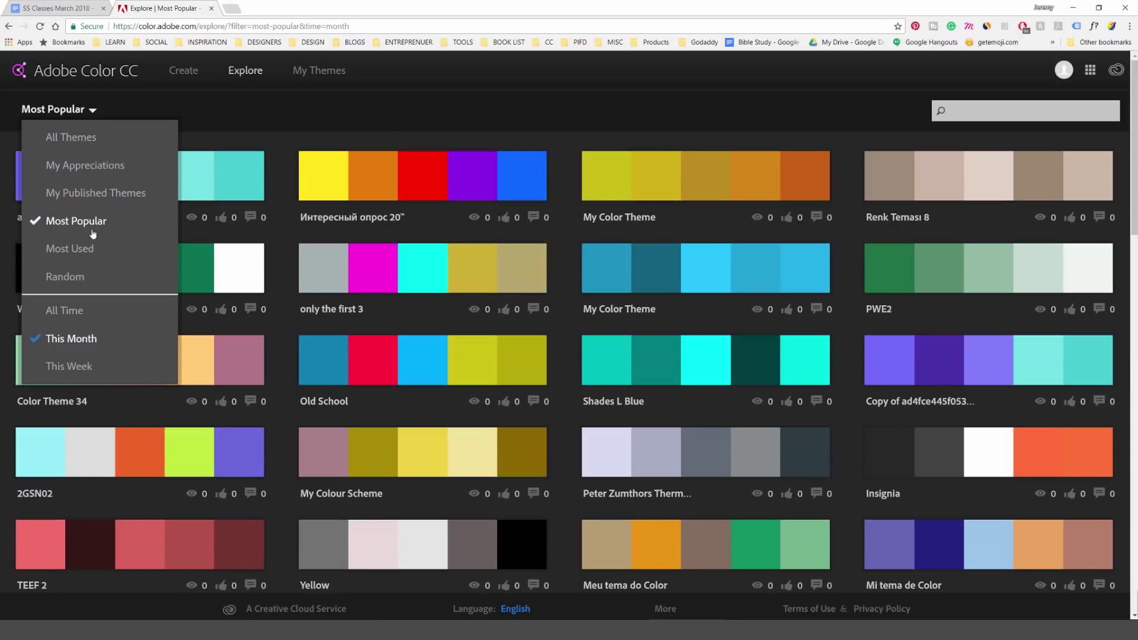
pyautogui.click(86, 249)
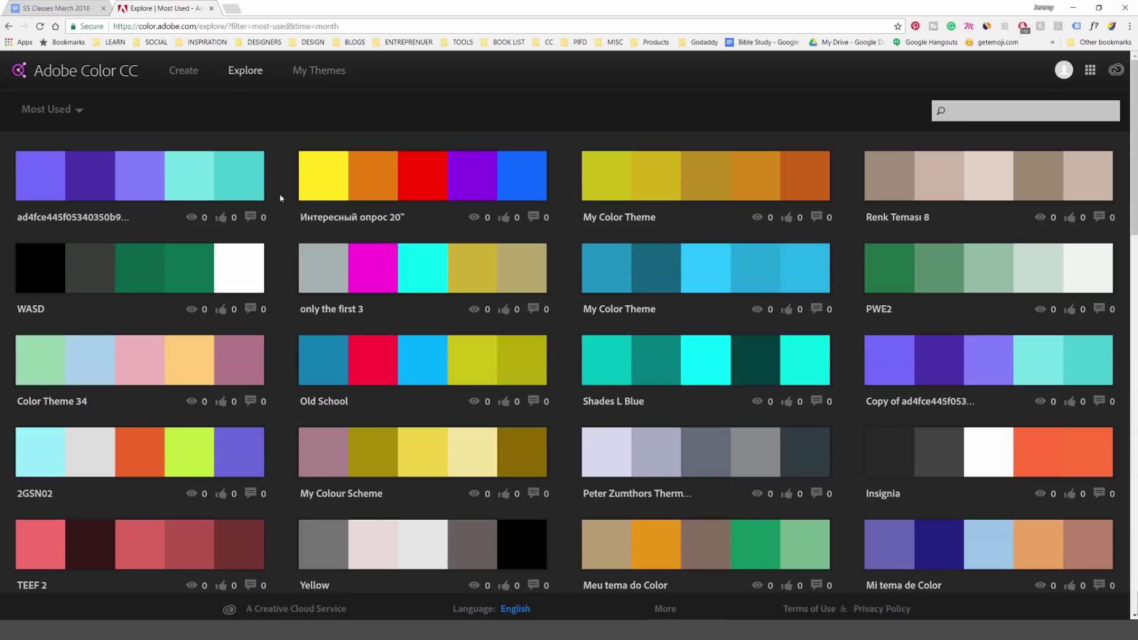
pyautogui.click(71, 109)
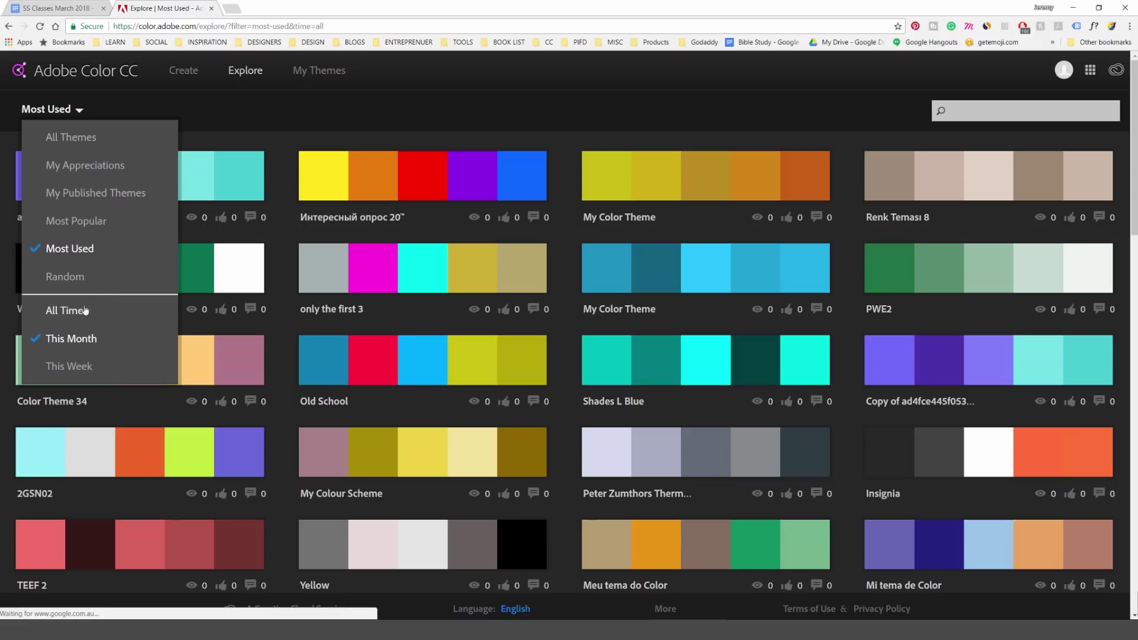
pyautogui.click(79, 310)
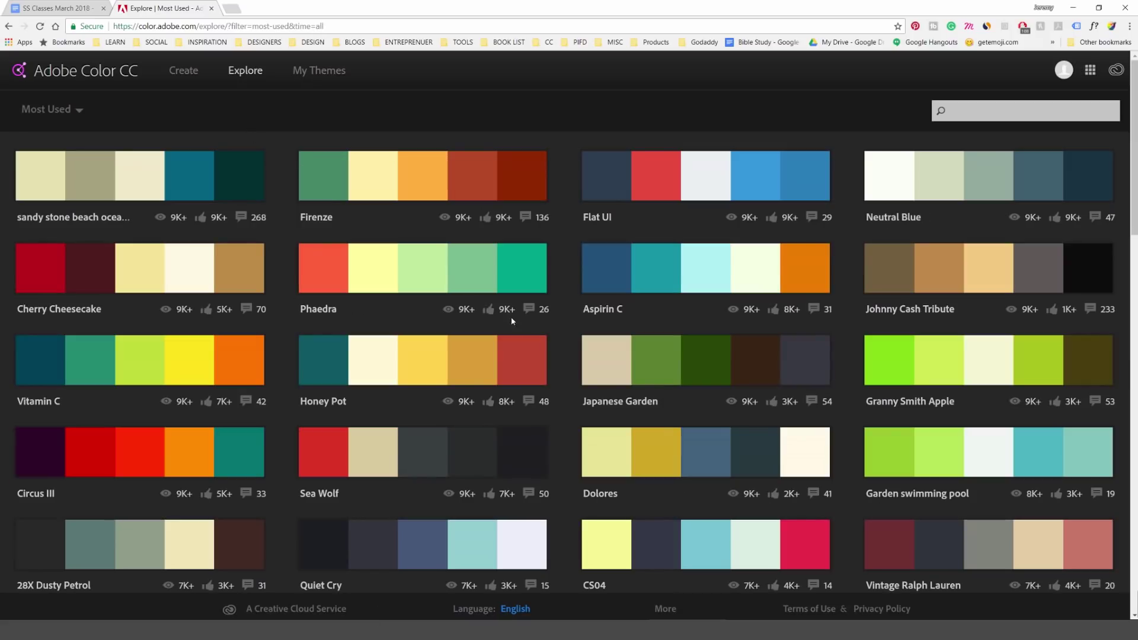
pyautogui.scroll(-3, 750, 288)
pyautogui.scroll(3, 750, 278)
# Switch the Explore filter to Random and browse through the varied themes for inspiration
pyautogui.click(81, 112)
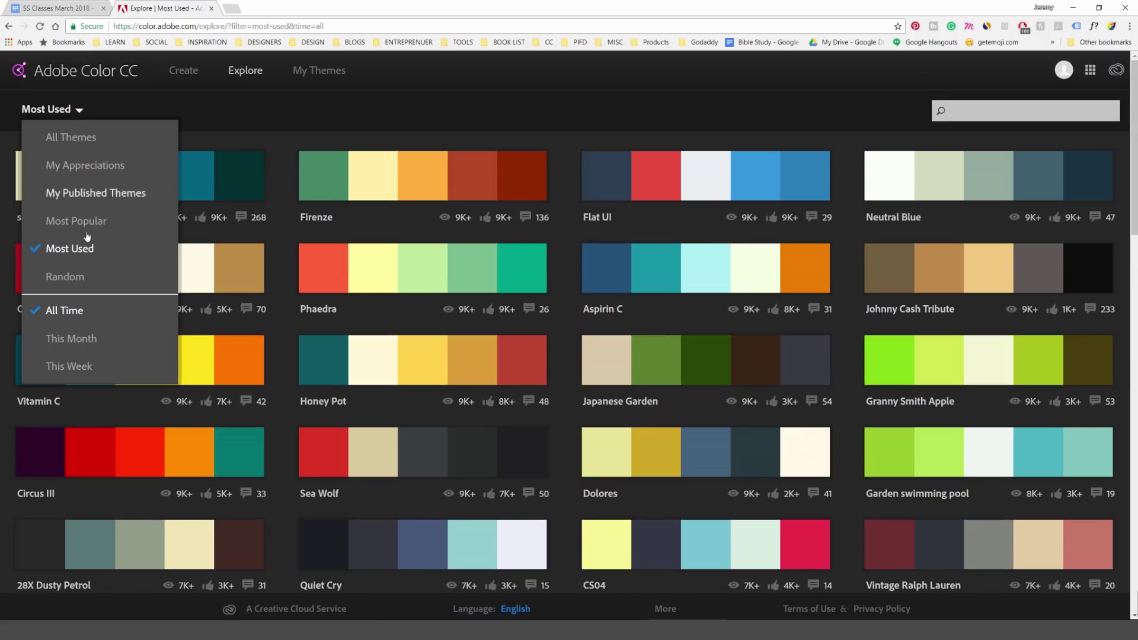
pyautogui.click(83, 277)
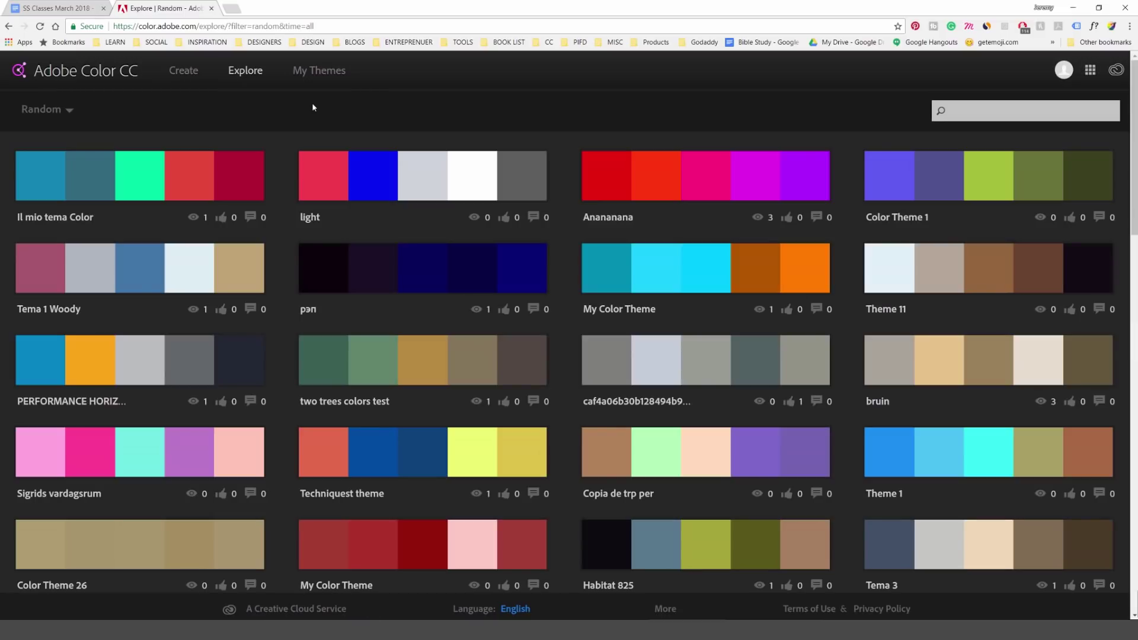
pyautogui.scroll(-10, 420, 208)
pyautogui.scroll(-3, 384, 231)
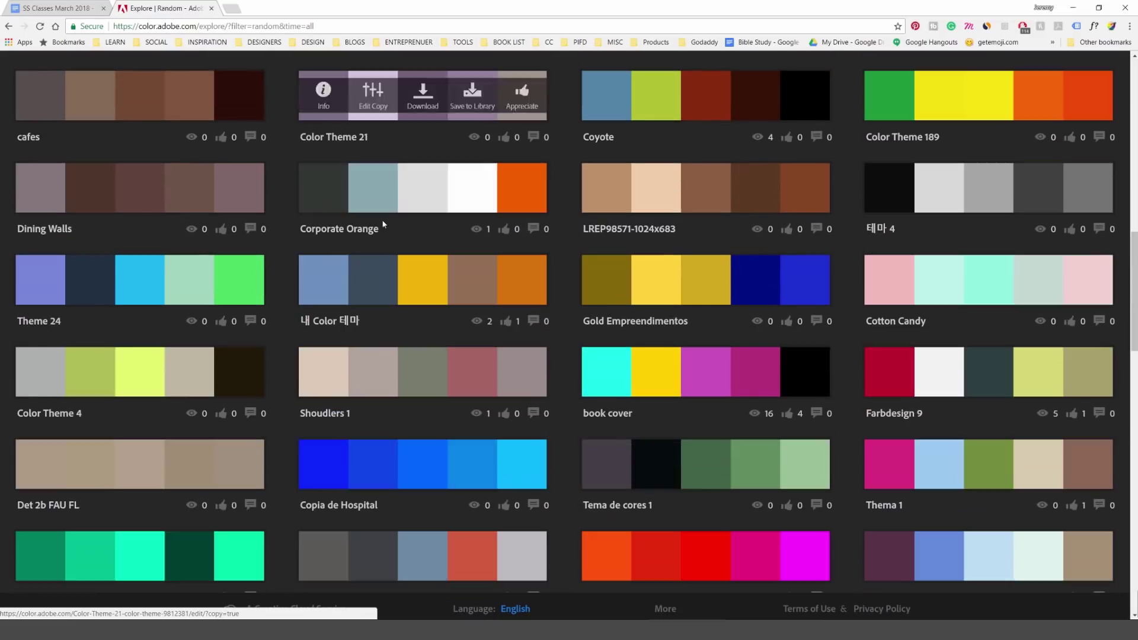
pyautogui.scroll(-3, 154, 224)
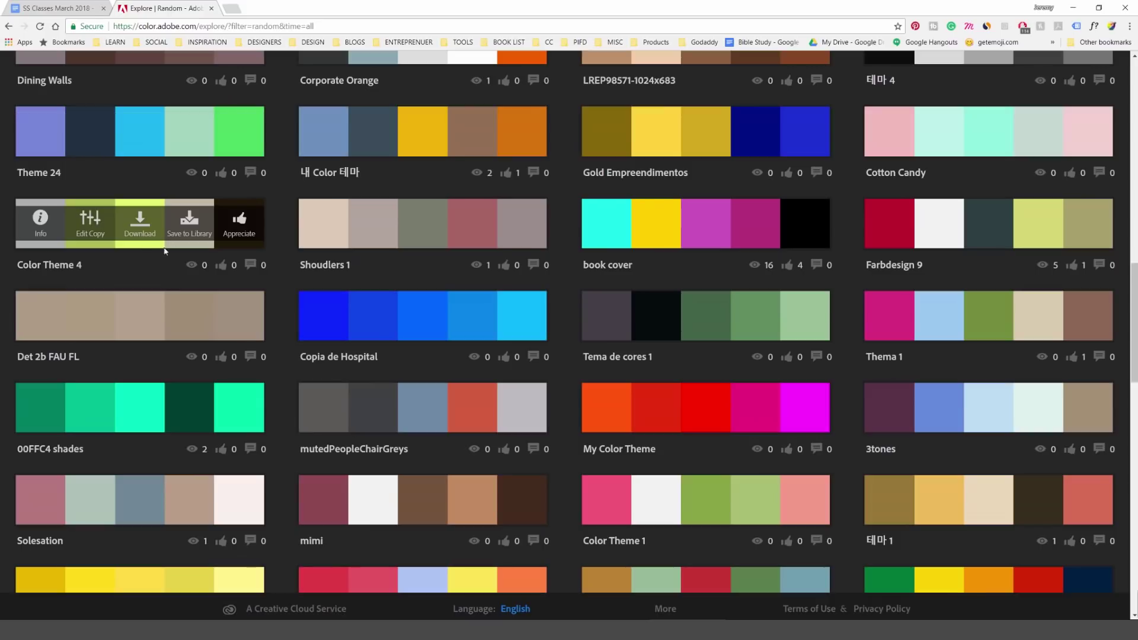
pyautogui.scroll(-1, 333, 317)
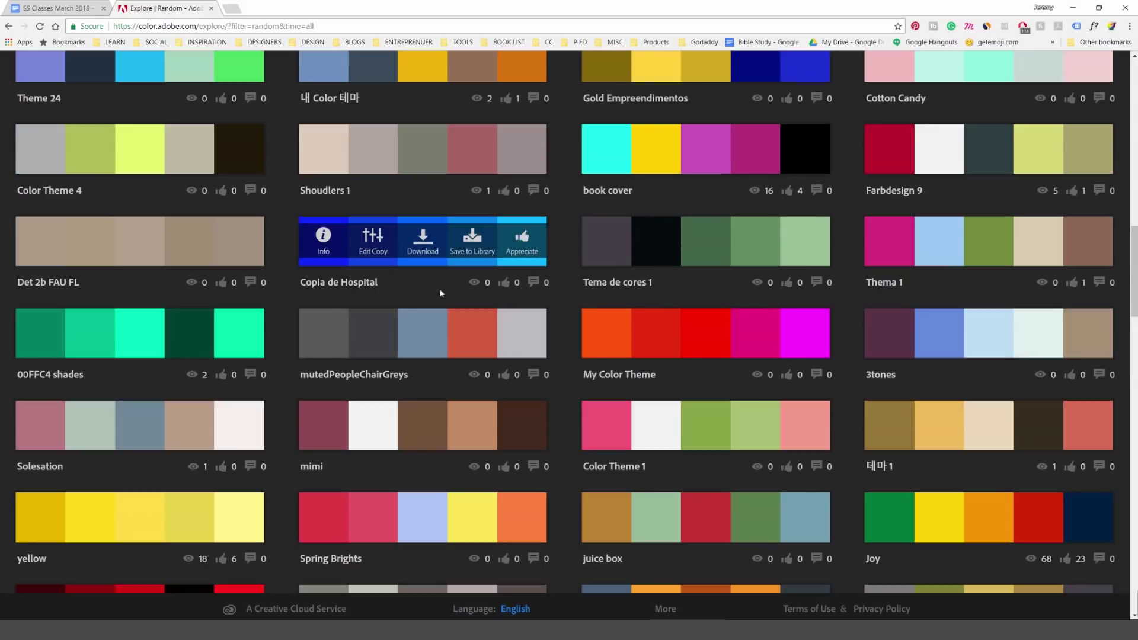
pyautogui.scroll(-3, 640, 347)
pyautogui.scroll(-3, 640, 347)
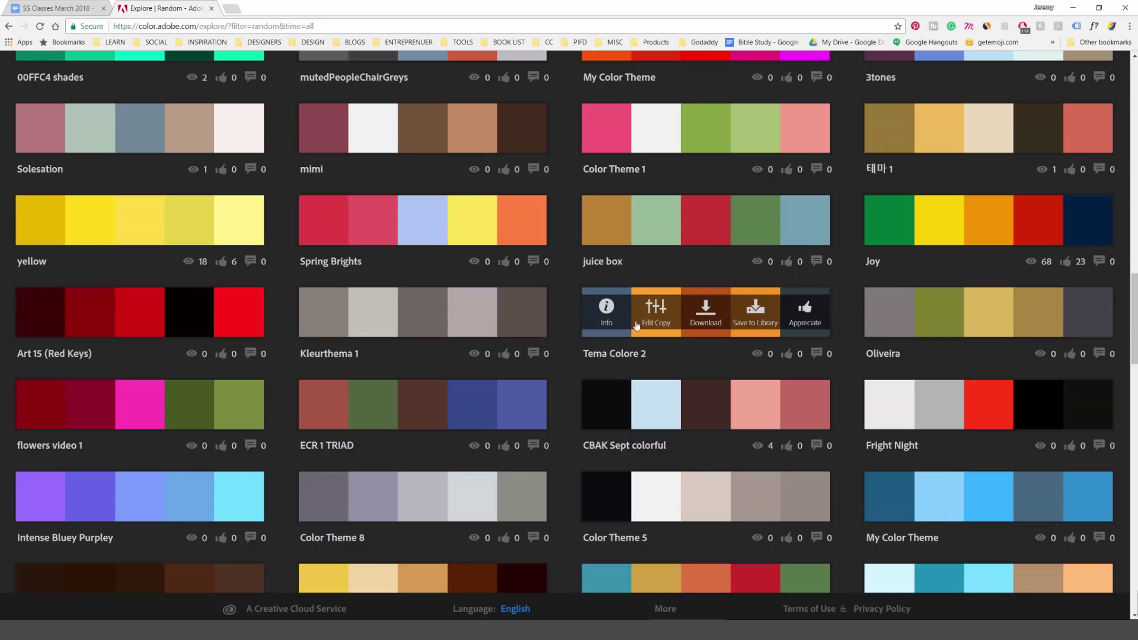
pyautogui.scroll(20, 635, 323)
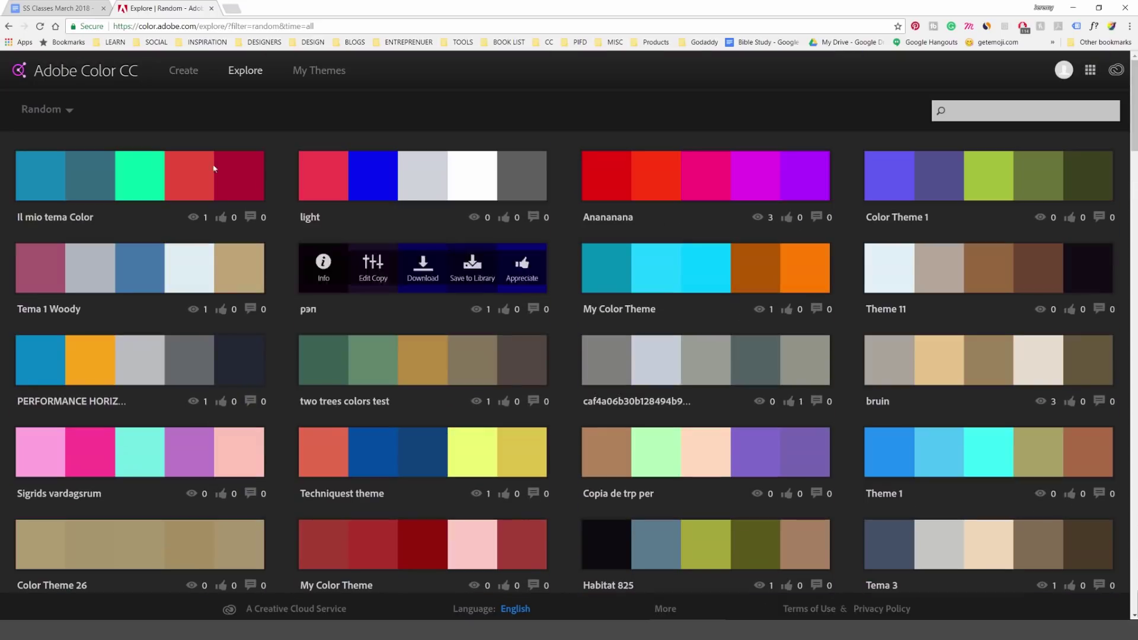
# Show My Published Themes in Explore and look over the palettes published from this account
pyautogui.click(67, 109)
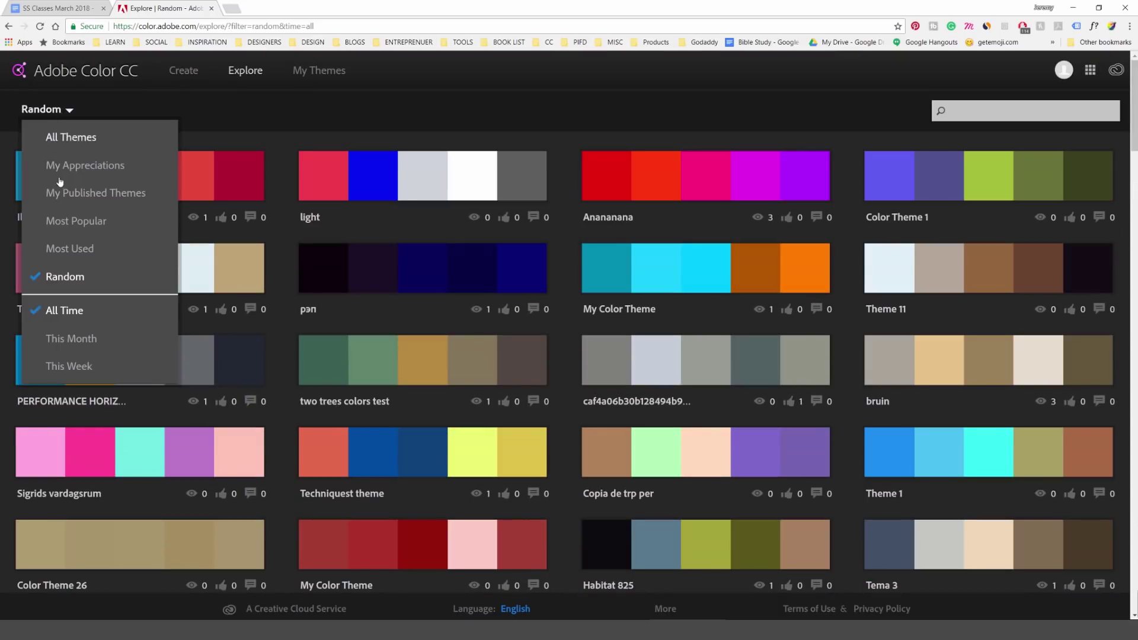
pyautogui.click(78, 194)
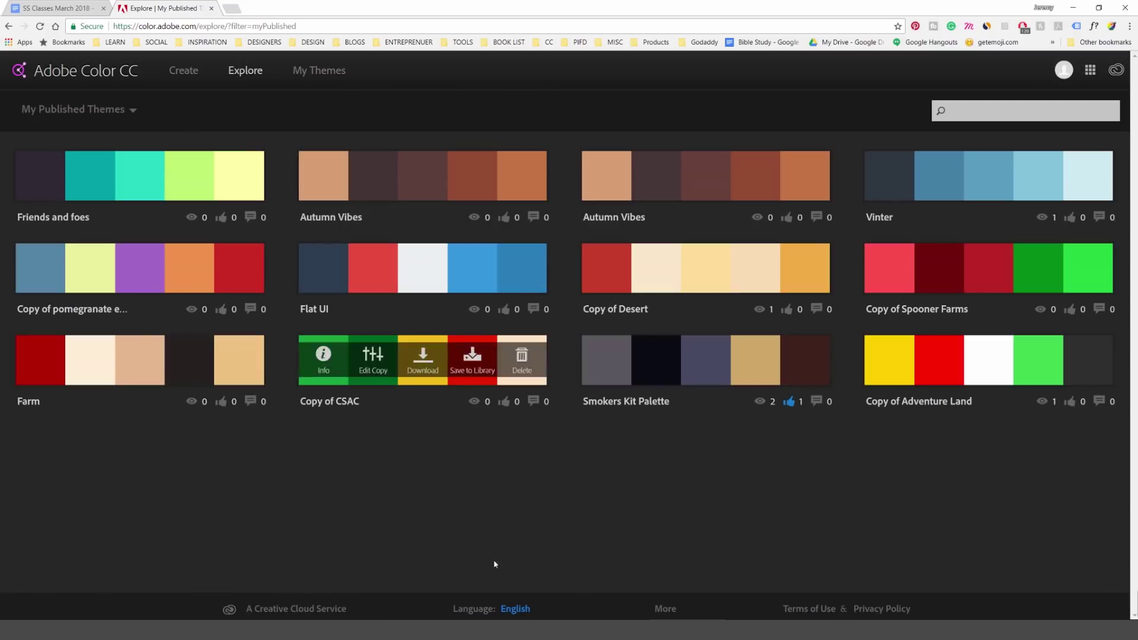
pyautogui.moveTo(472, 190)
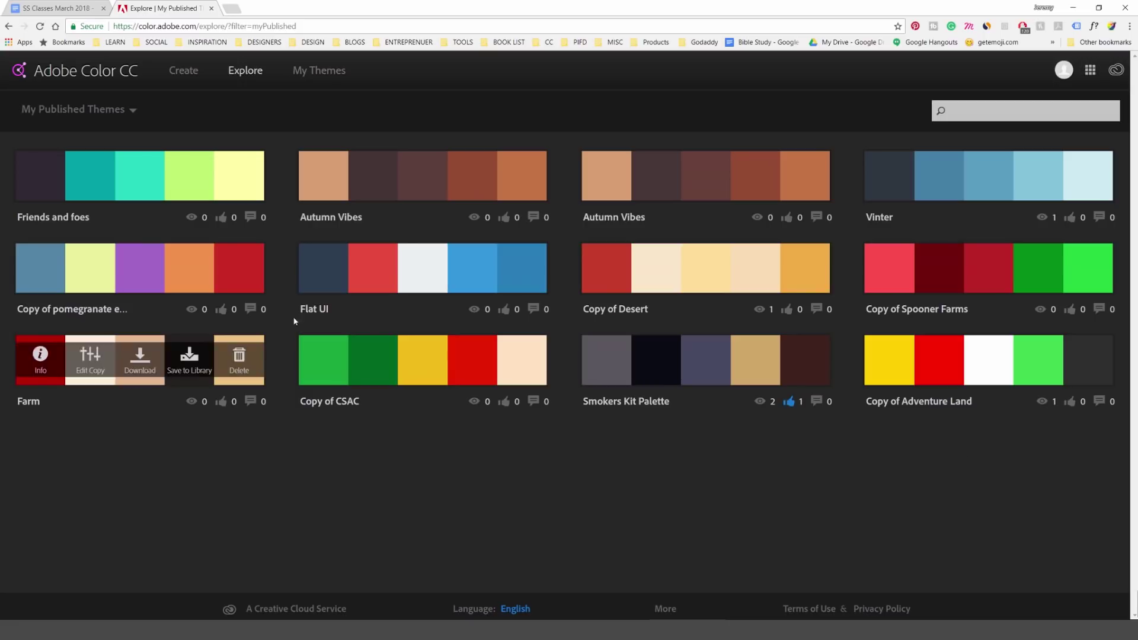
pyautogui.moveTo(930, 312)
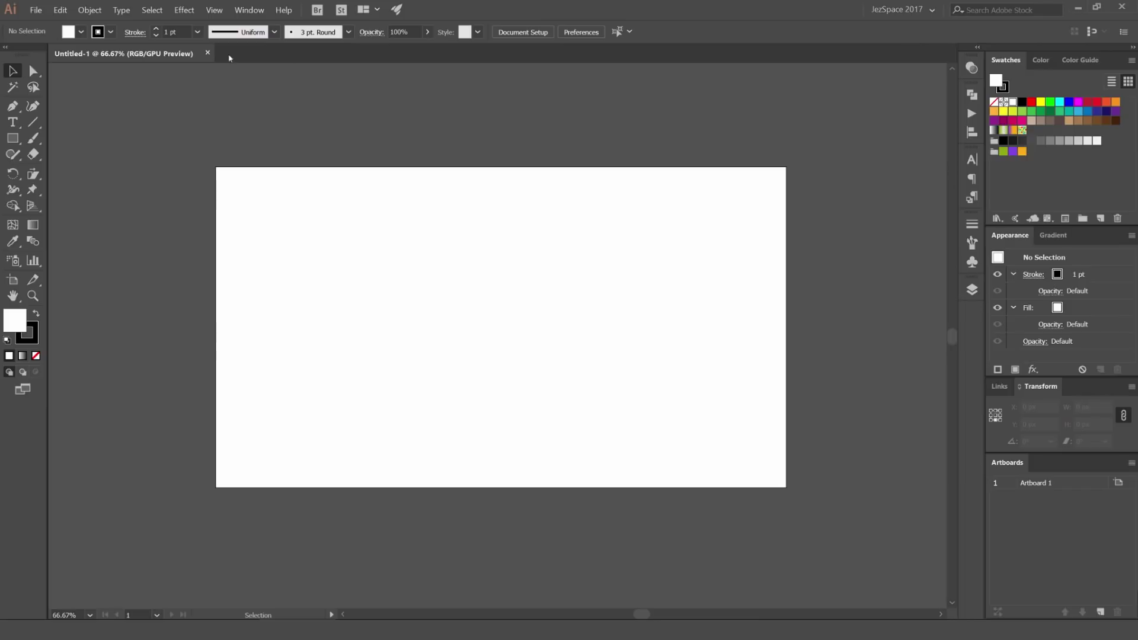
# Switch to Illustrator, show the Libraries and look through the color themes synced in My Library
pyautogui.click(247, 10)
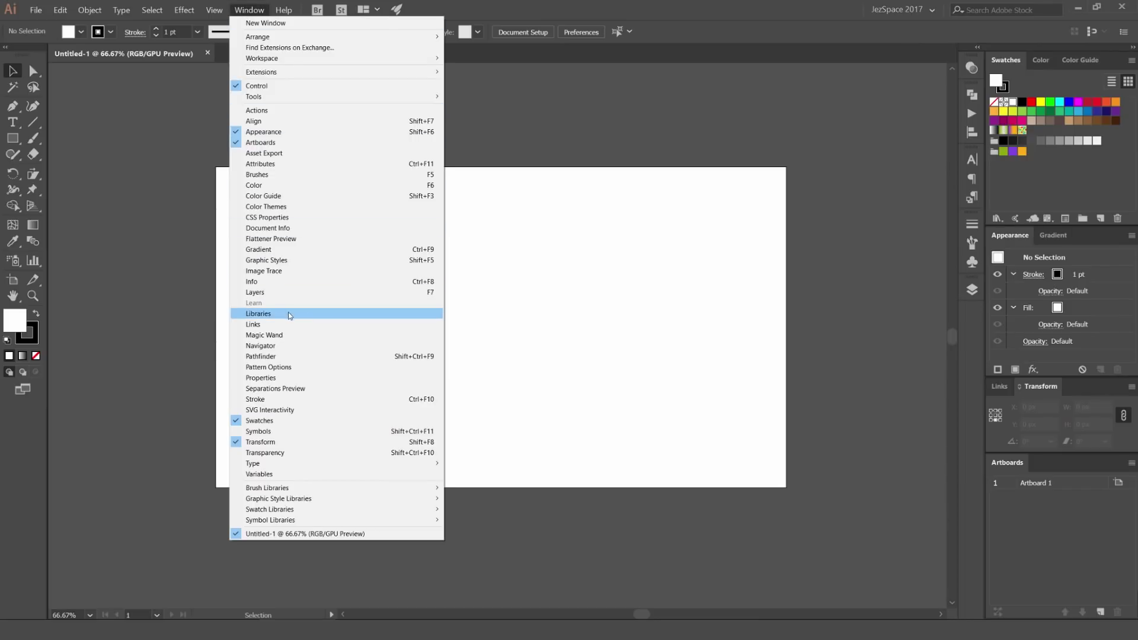
pyautogui.click(345, 314)
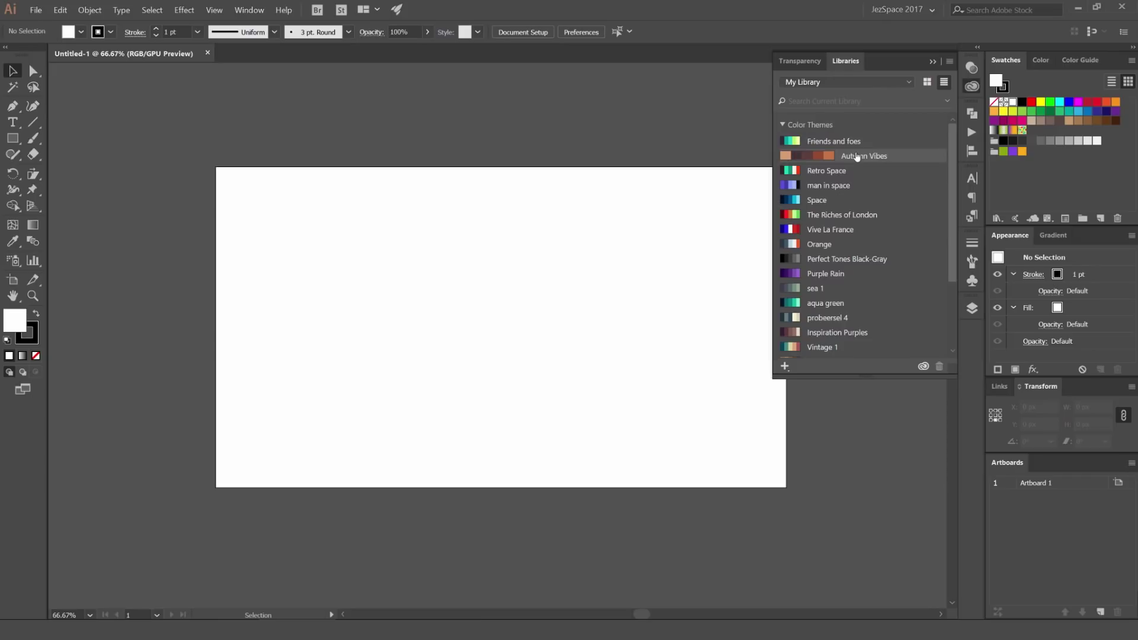
pyautogui.scroll(-3, 865, 158)
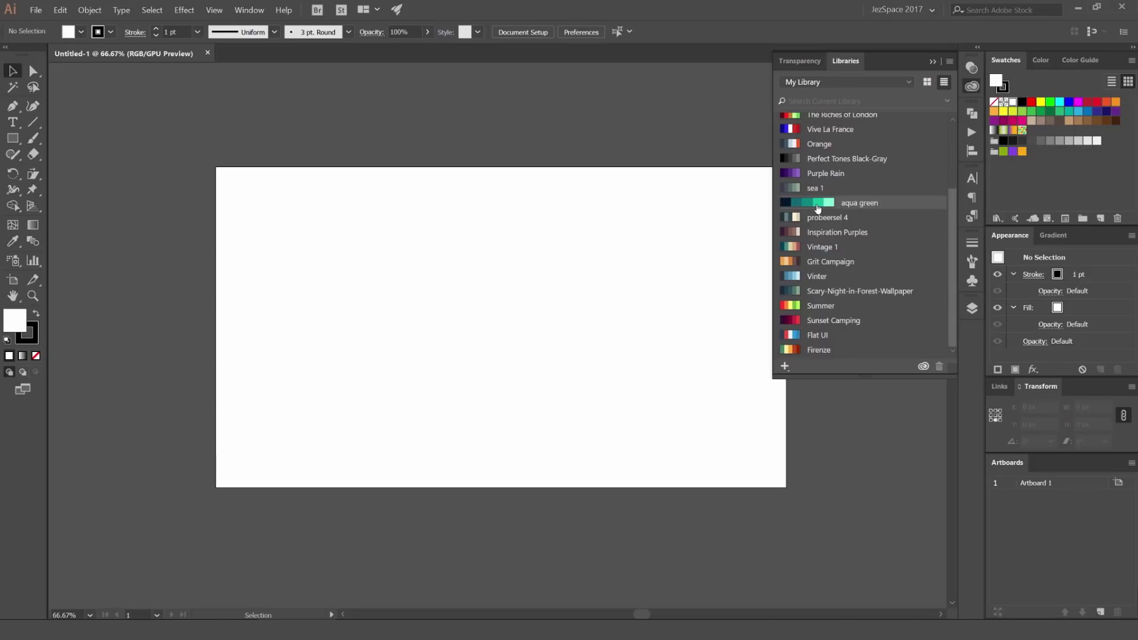
pyautogui.moveTo(949, 204); pyautogui.dragTo(945, 247)
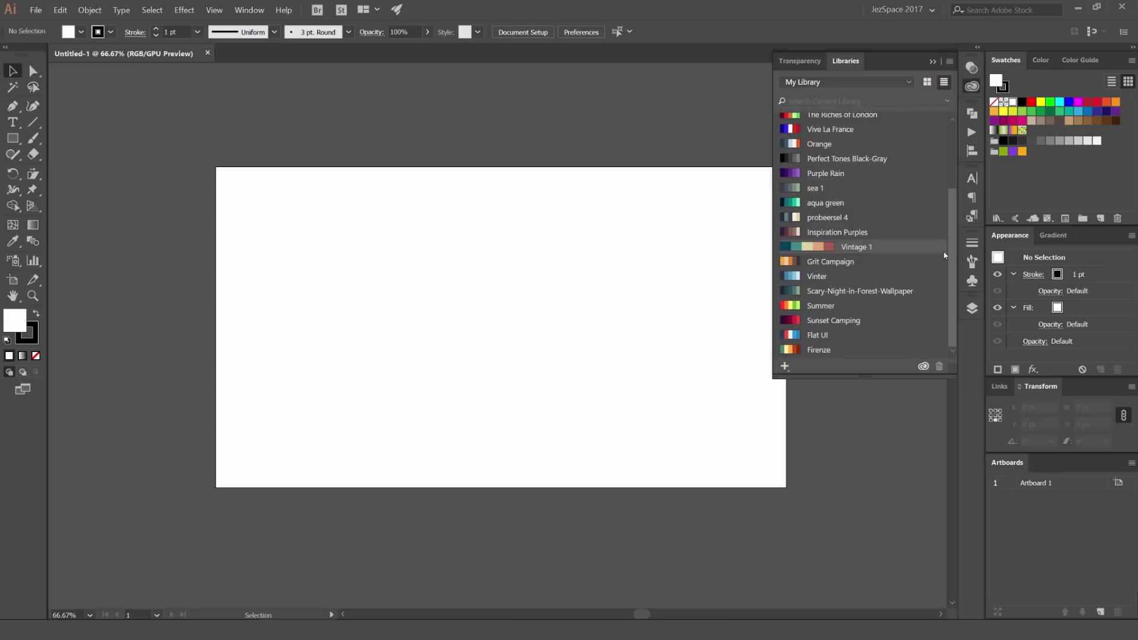
pyautogui.moveTo(948, 252); pyautogui.dragTo(955, 279)
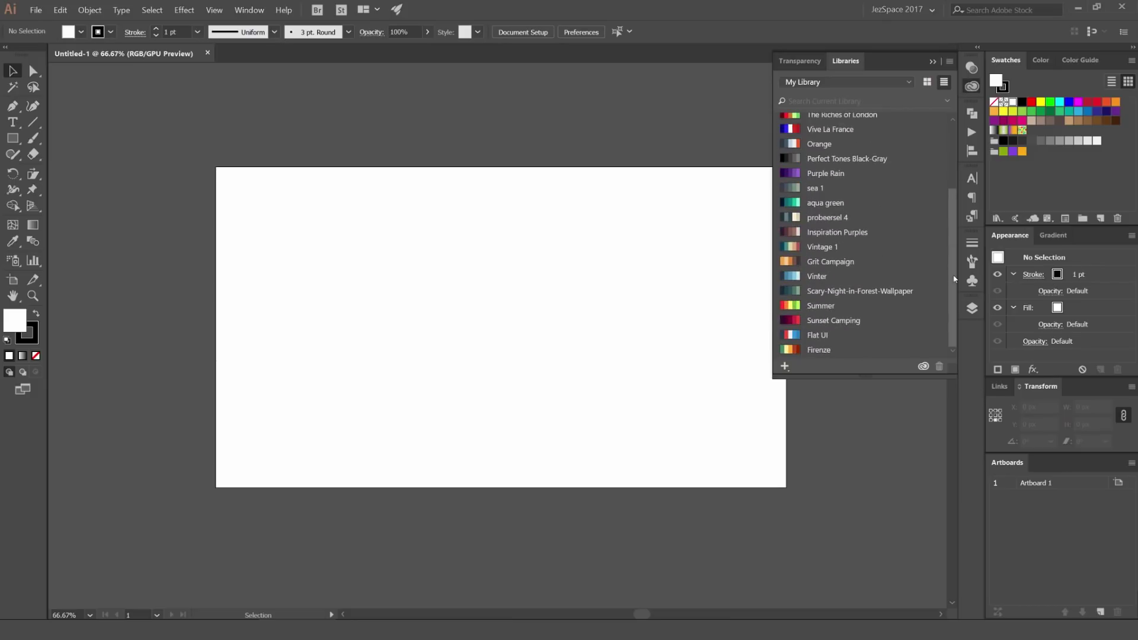
pyautogui.moveTo(953, 212); pyautogui.dragTo(872, 131)
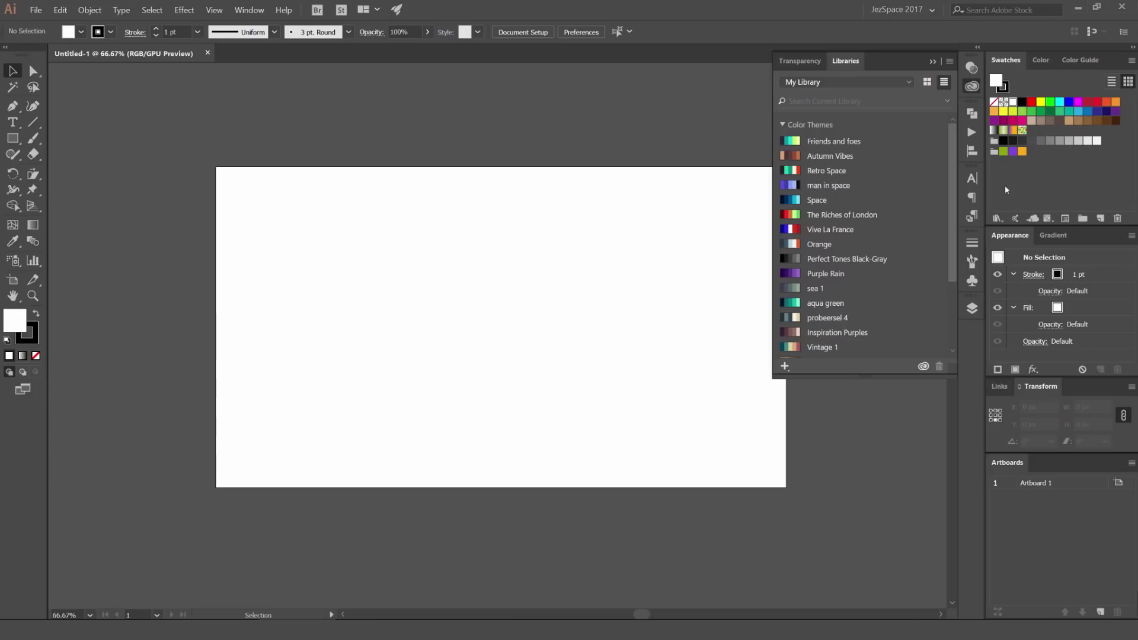
# Delete all unused swatches from the document and add the Friends and foes color theme to the swatches
pyautogui.click(1131, 61)
pyautogui.click(1044, 130)
pyautogui.click(1117, 219)
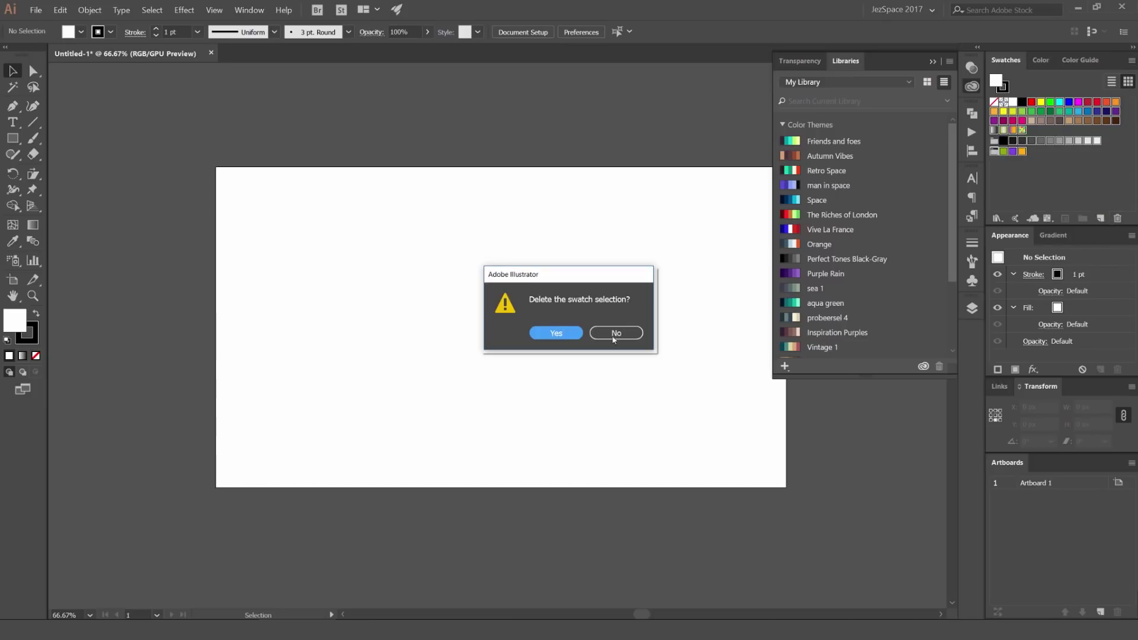
pyautogui.click(557, 334)
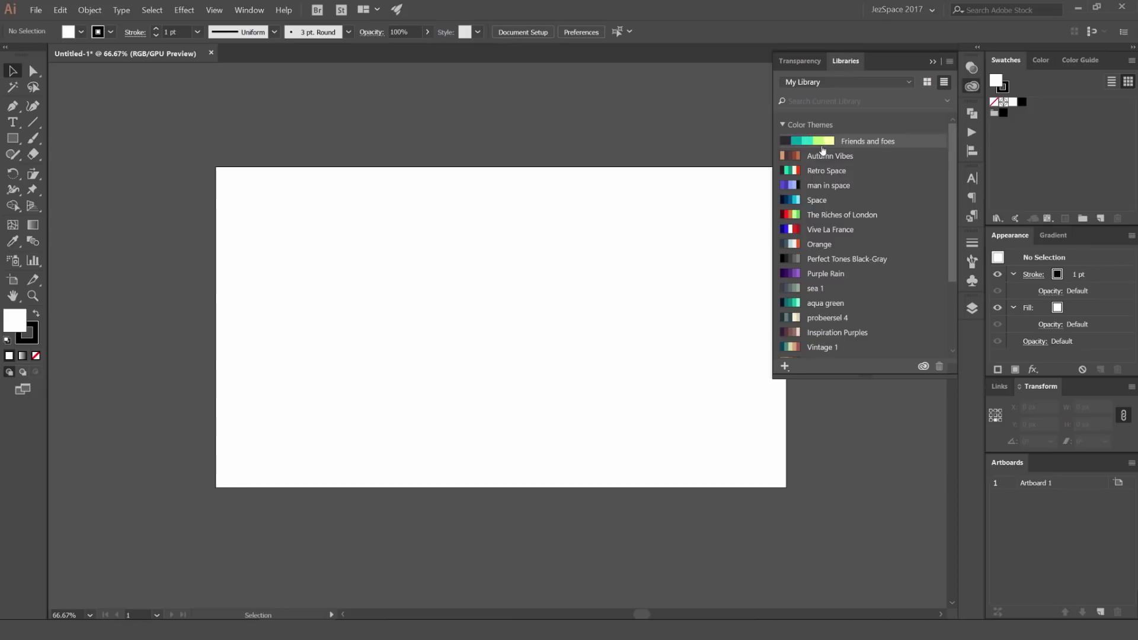
pyautogui.rightClick(867, 143)
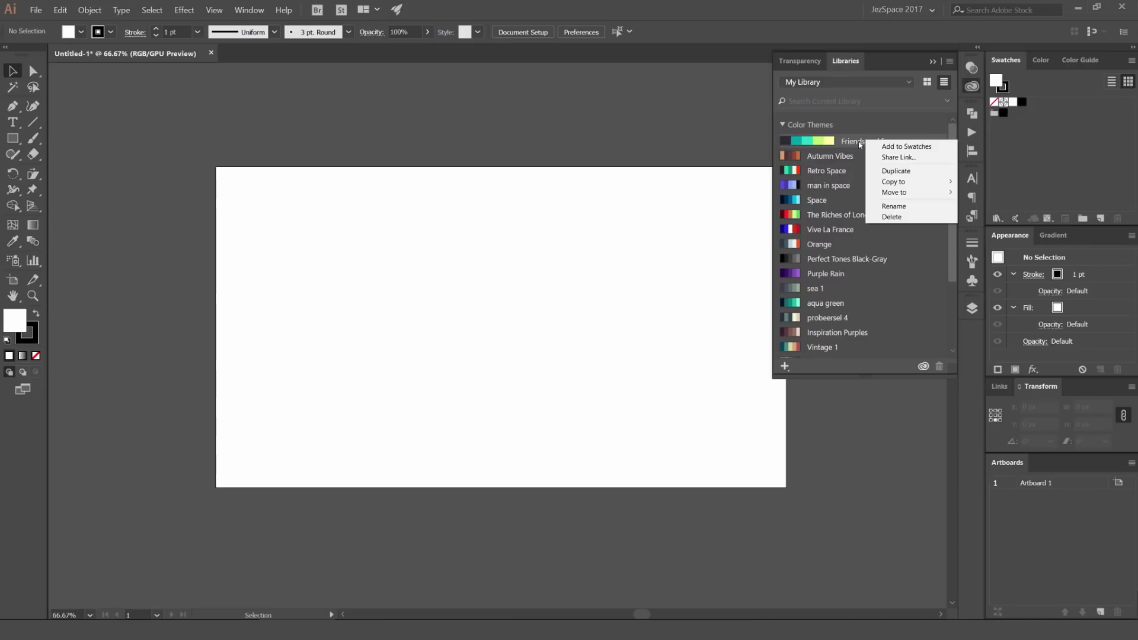
pyautogui.click(911, 147)
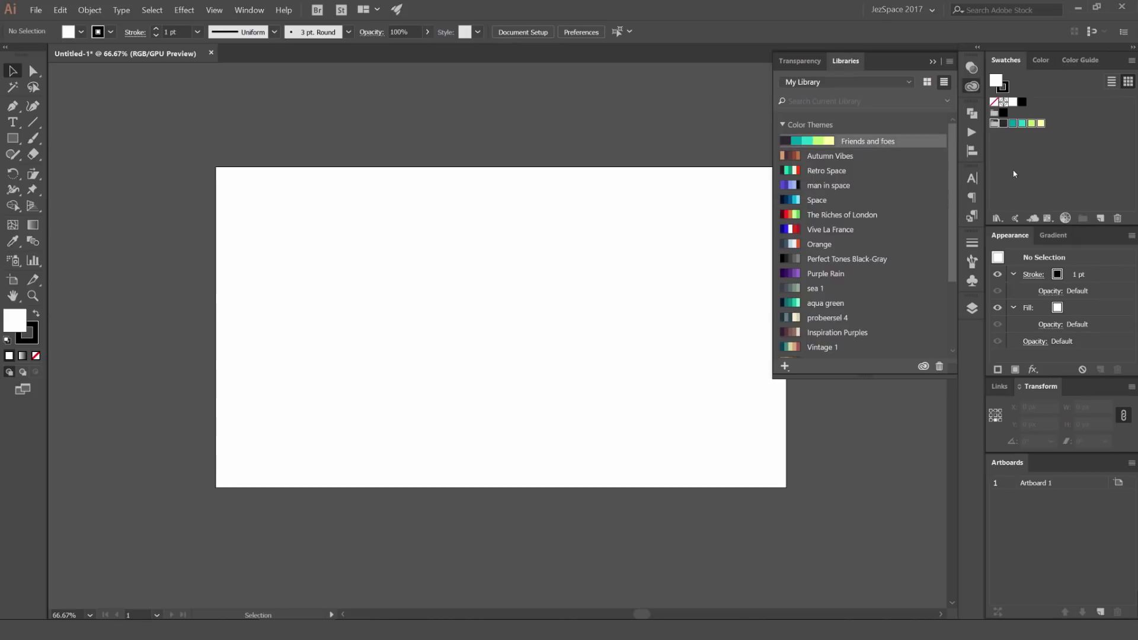
# Draw a dark-filled circle about 211 px in diameter on the artboard and duplicate it into an evenly spaced row of four
pyautogui.press('l')
pyautogui.moveTo(389, 306)
pyautogui.mouseDown()
pyautogui.moveTo(417, 344)
pyautogui.moveTo(469, 312)
pyautogui.mouseUp()
pyautogui.hotkey('shift', 'x')
pyautogui.press('v')
pyautogui.click(452, 280)
pyautogui.hotkey('ctrl', 'd')
pyautogui.hotkey('ctrl', 'd')
# Fill the second, third and fourth circles with the theme's teal, turquoise and lime green swatches
pyautogui.click(469, 312)
pyautogui.click(1013, 123)
pyautogui.click(578, 326)
pyautogui.click(1028, 125)
pyautogui.click(636, 315)
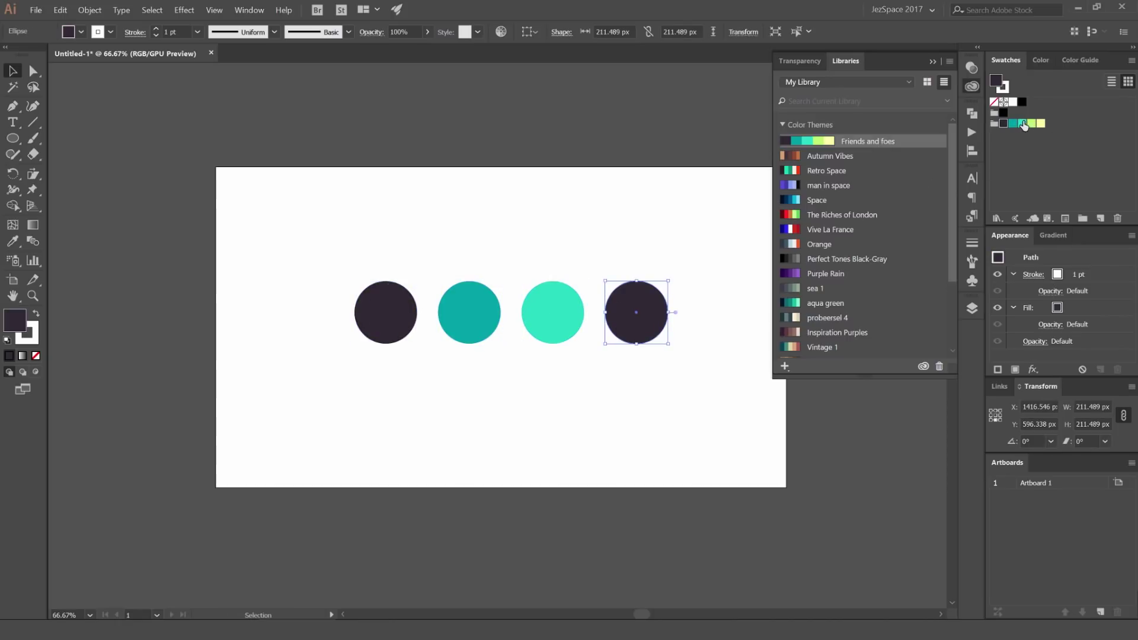
pyautogui.click(1032, 123)
# Overlap the lime circle with the turquoise one, place a copy across both and fill it with the theme's pale yellow
pyautogui.scroll(2, 673, 252)
pyautogui.moveTo(628, 371); pyautogui.dragTo(430, 441)
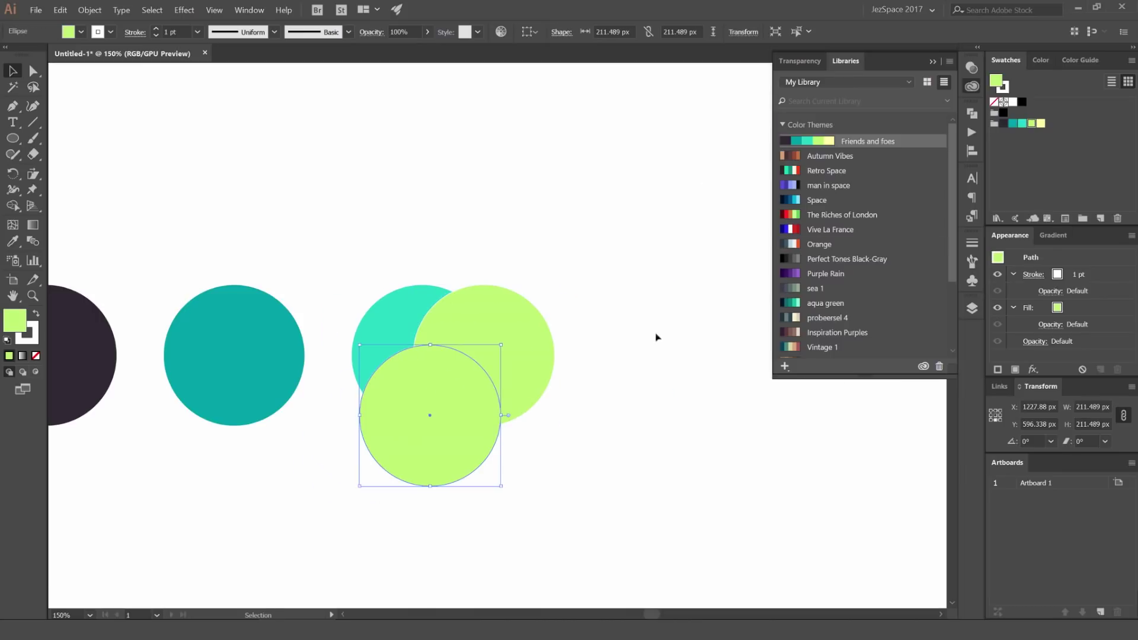
pyautogui.click(1042, 123)
# Give the pale yellow circle a darkening blend mode and move it to the upper part of the overlapping circles
pyautogui.click(973, 70)
pyautogui.click(836, 81)
pyautogui.click(827, 128)
pyautogui.click(538, 285)
pyautogui.moveTo(465, 446); pyautogui.dragTo(475, 332)
# Move the teal circle onto the overlapping circles and set its blend mode to Color Dodge
pyautogui.moveTo(254, 371); pyautogui.dragTo(443, 393)
pyautogui.click(836, 81)
pyautogui.click(851, 194)
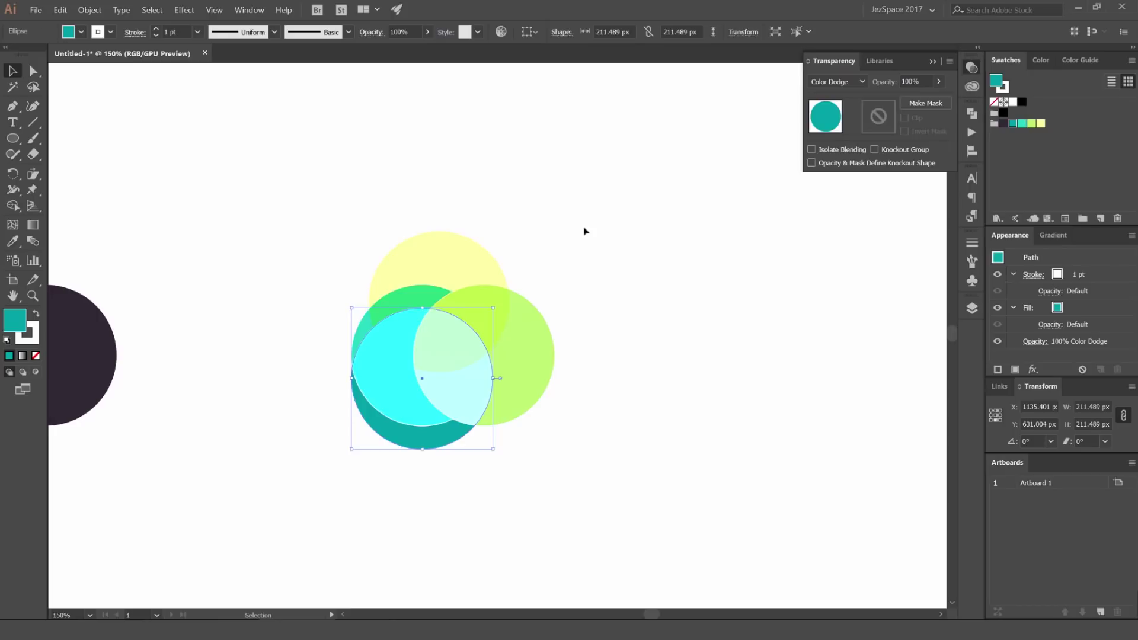
pyautogui.click(587, 229)
pyautogui.hotkey('ctrl', '-')
pyautogui.hotkey('ctrl', '-')
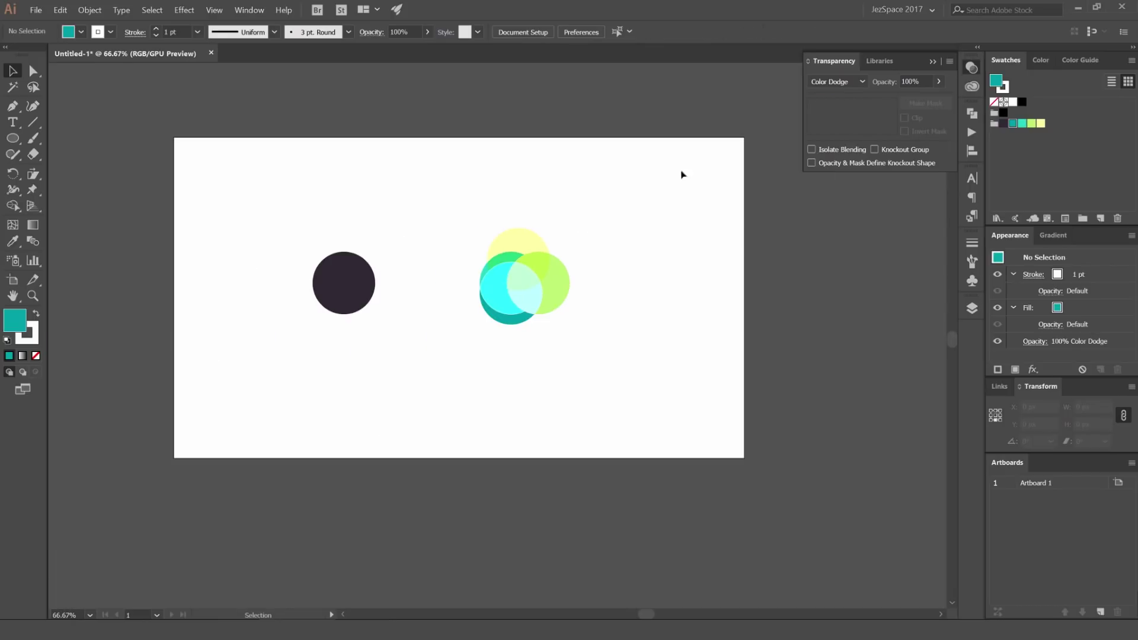
# Open the online sharing page for the Friends and foes theme, dismiss the Send Link dialog and return to Illustrator
pyautogui.click(972, 84)
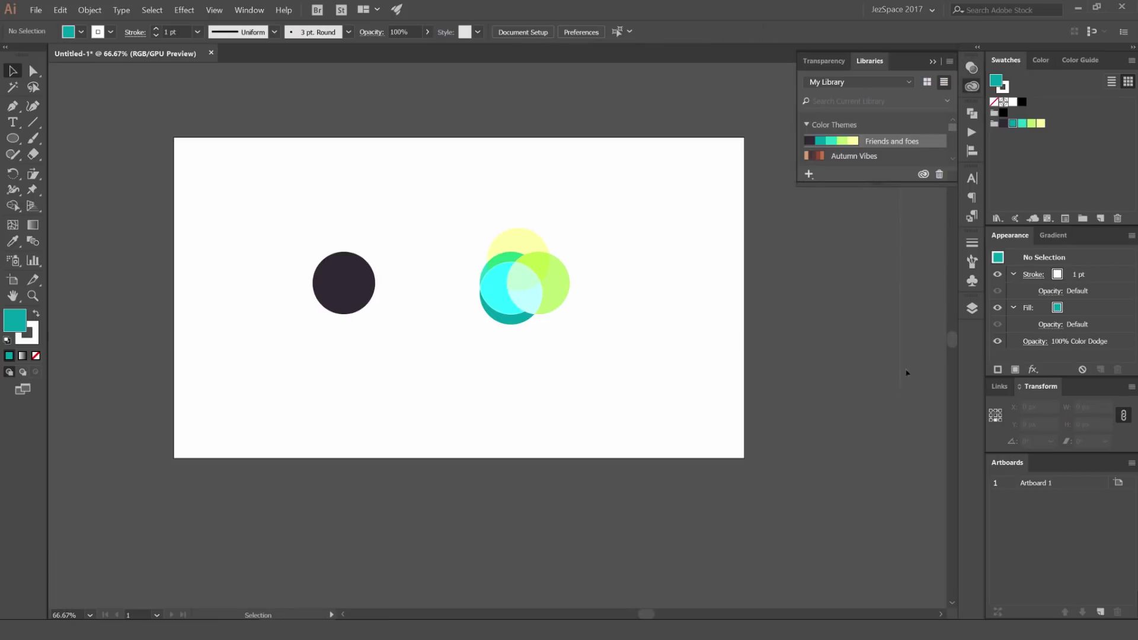
pyautogui.moveTo(892, 186); pyautogui.dragTo(892, 358)
pyautogui.rightClick(905, 146)
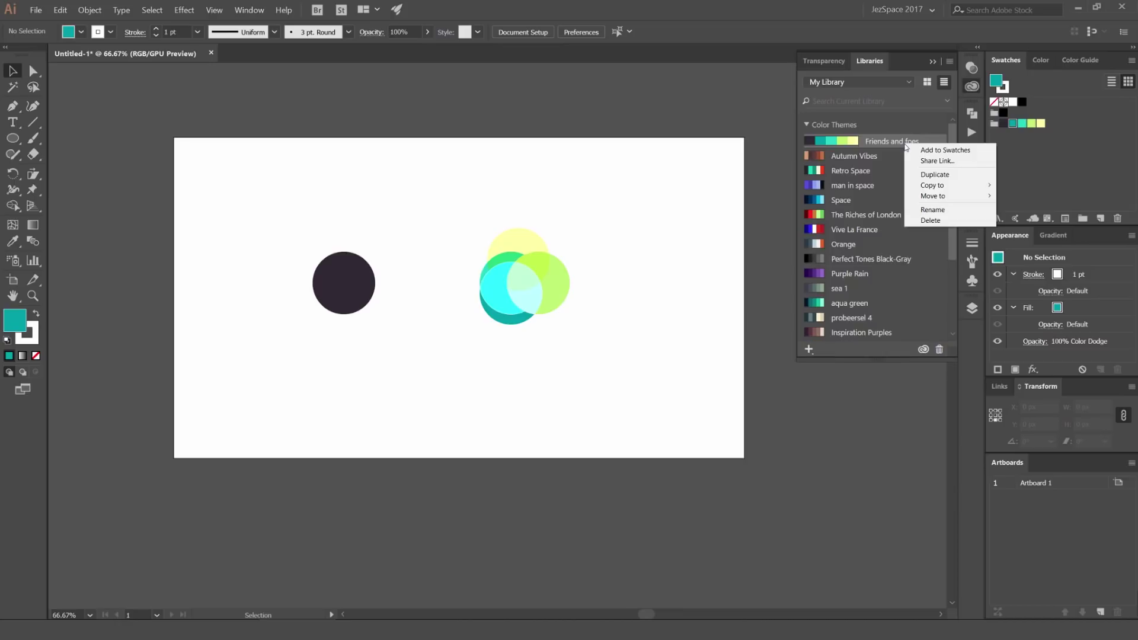
pyautogui.moveTo(946, 188)
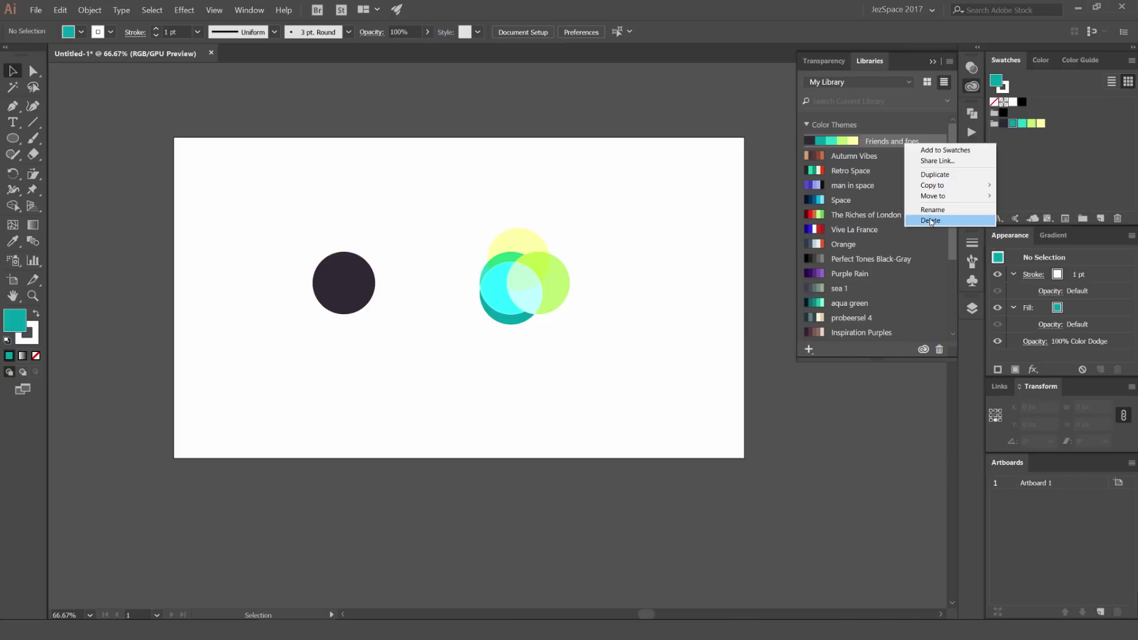
pyautogui.click(944, 161)
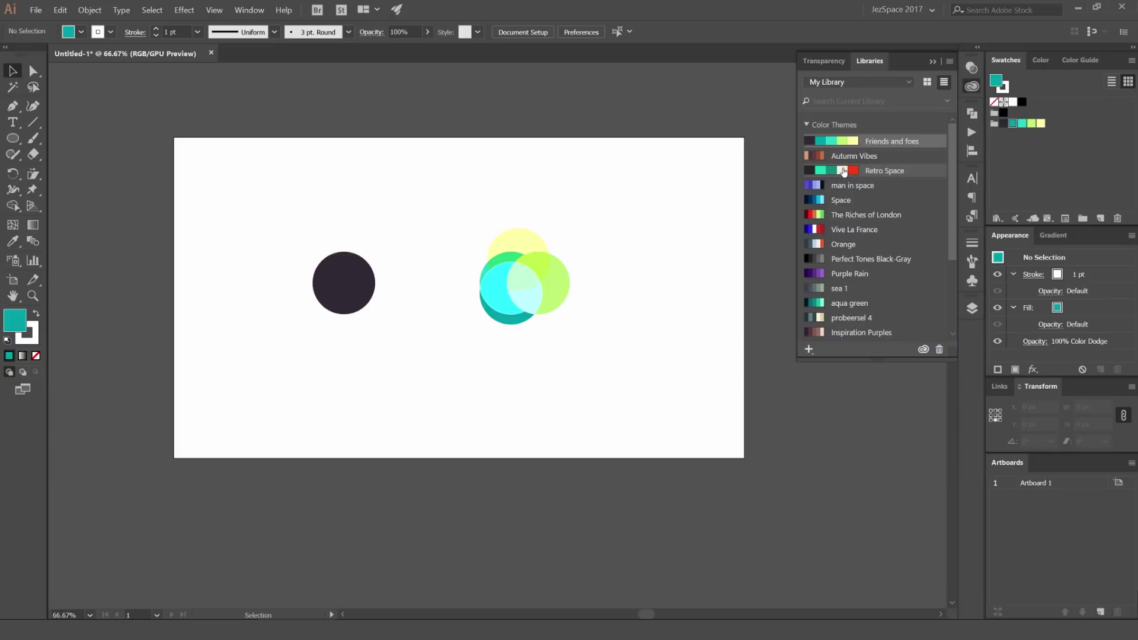
pyautogui.rightClick(911, 144)
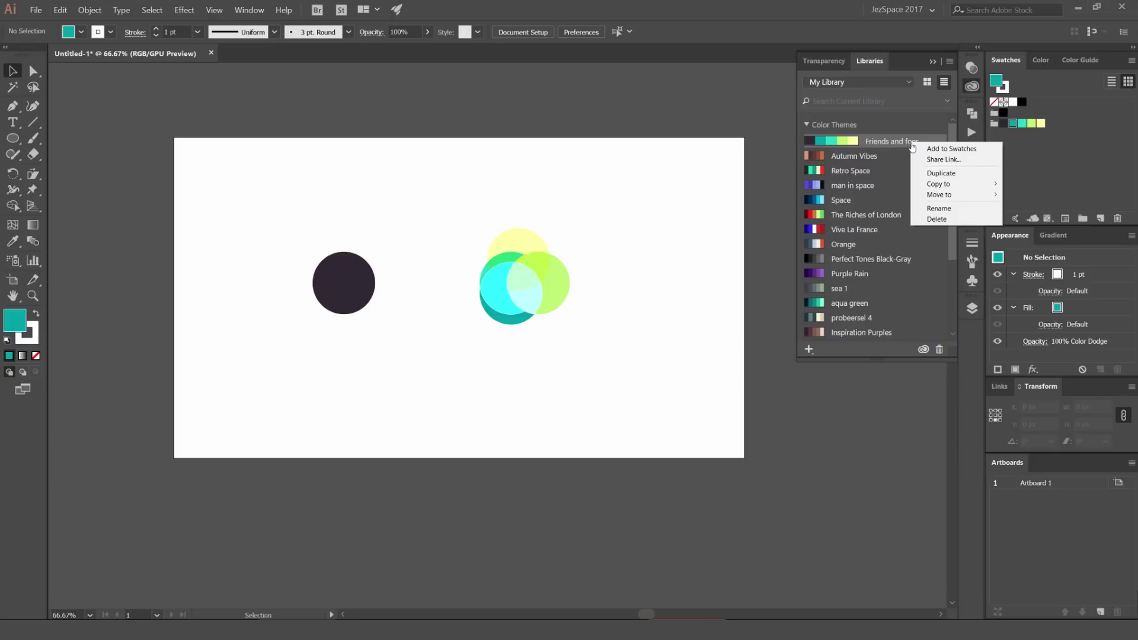
pyautogui.click(1016, 154)
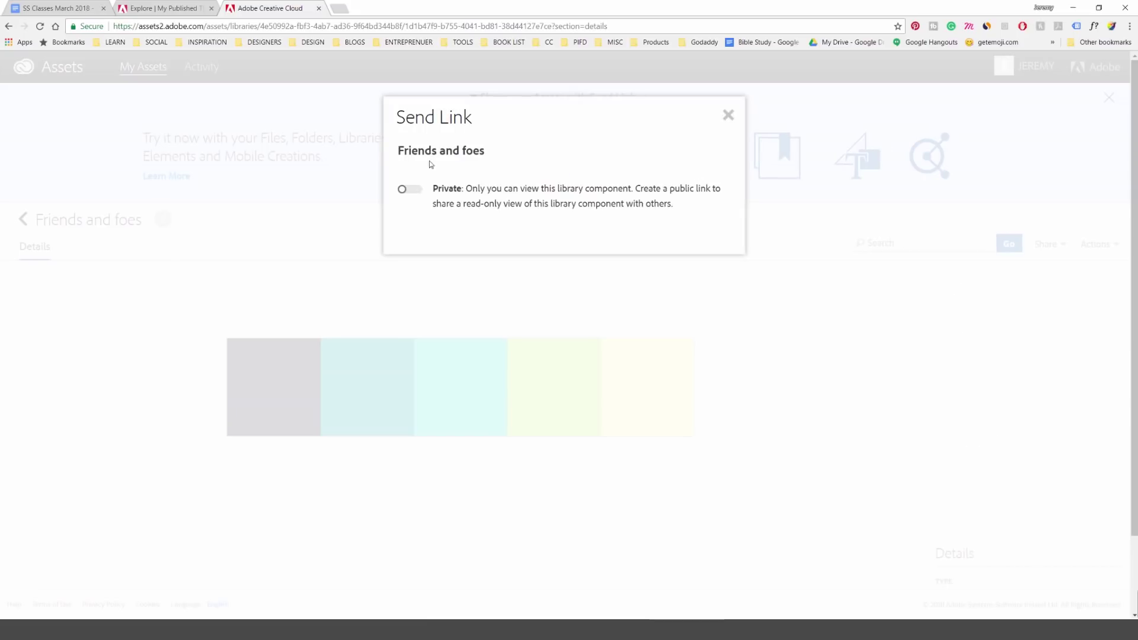
pyautogui.click(728, 115)
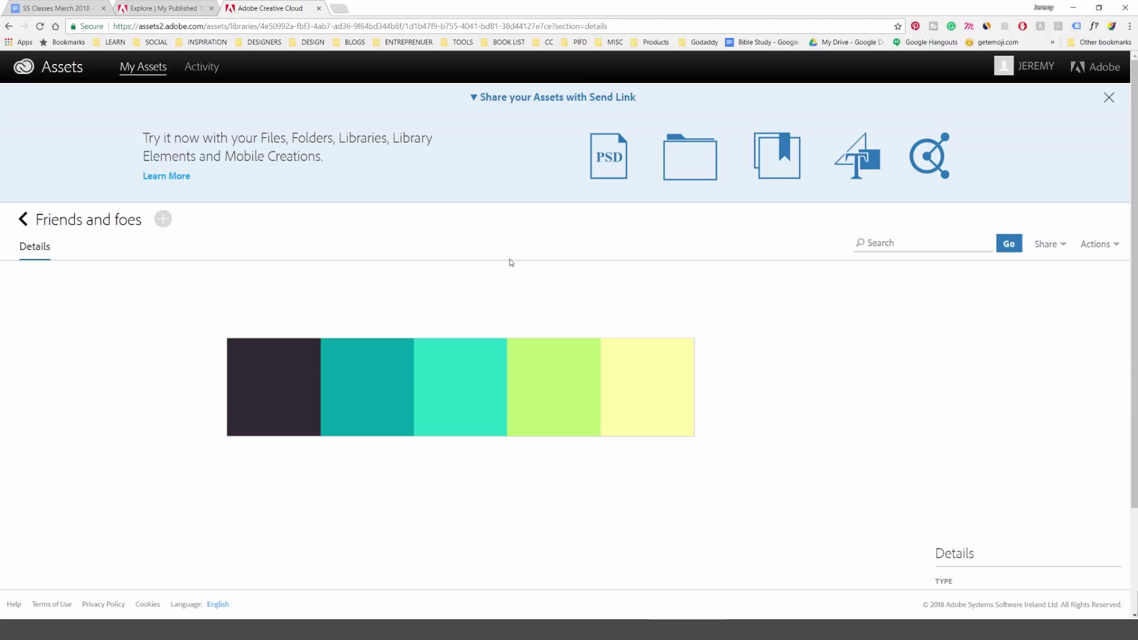
pyautogui.click(1073, 7)
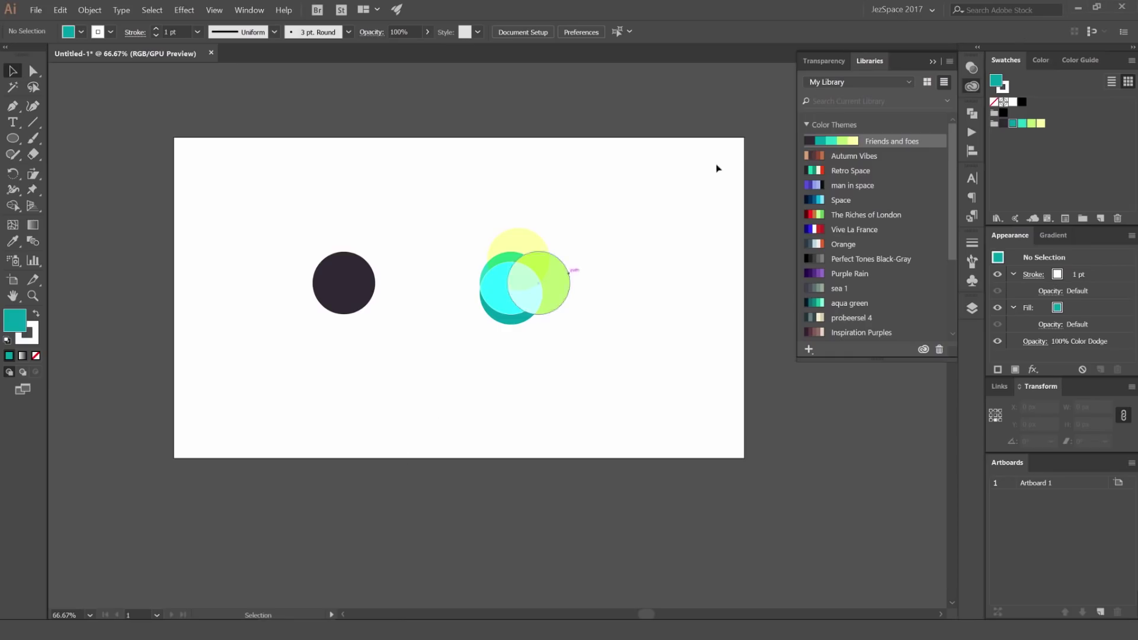
# Add the Autumn Vibes and Retro Space library themes to the document's swatches
pyautogui.hotkey('ctrl', '1')
pyautogui.rightClick(890, 155)
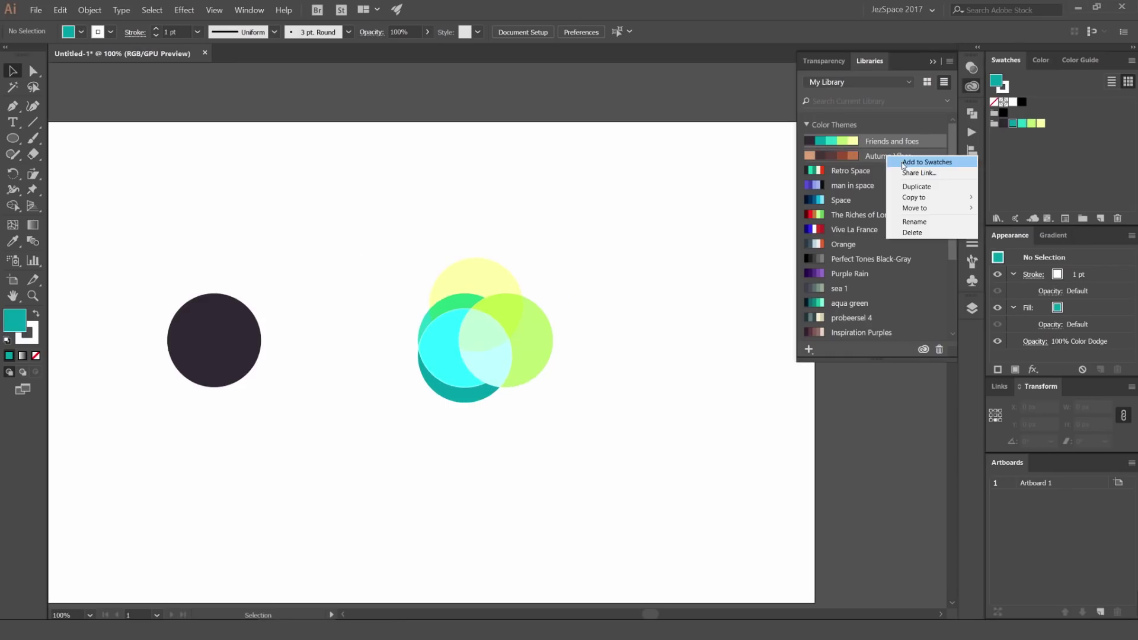
pyautogui.click(914, 161)
pyautogui.rightClick(885, 169)
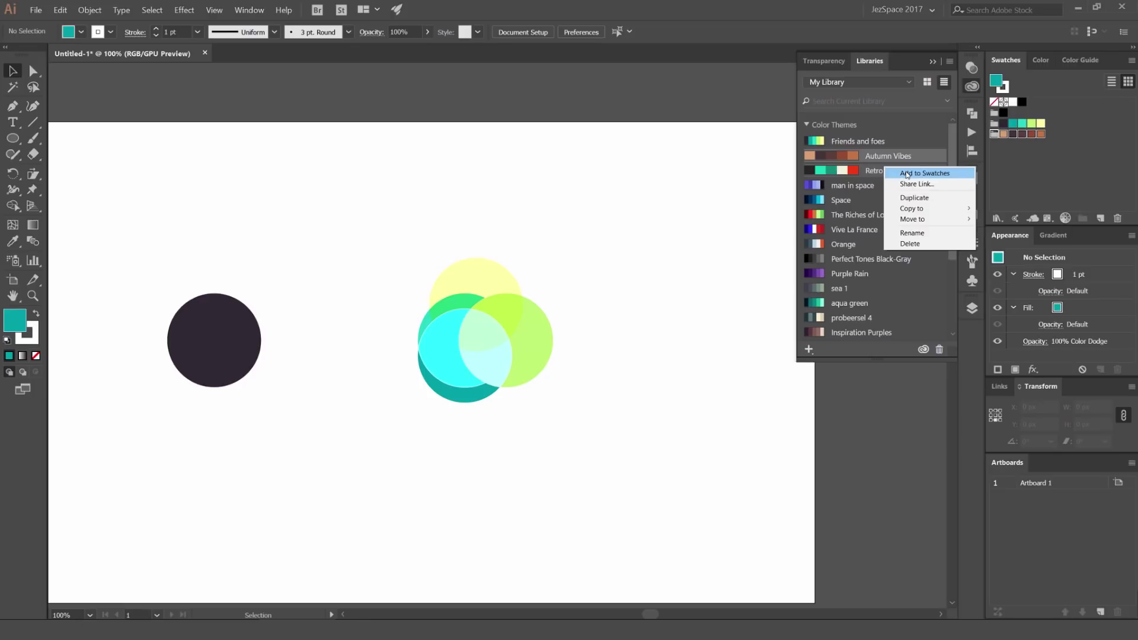
pyautogui.click(905, 174)
# Rename the Retro Space theme in the library as Retro Crew
pyautogui.rightClick(897, 177)
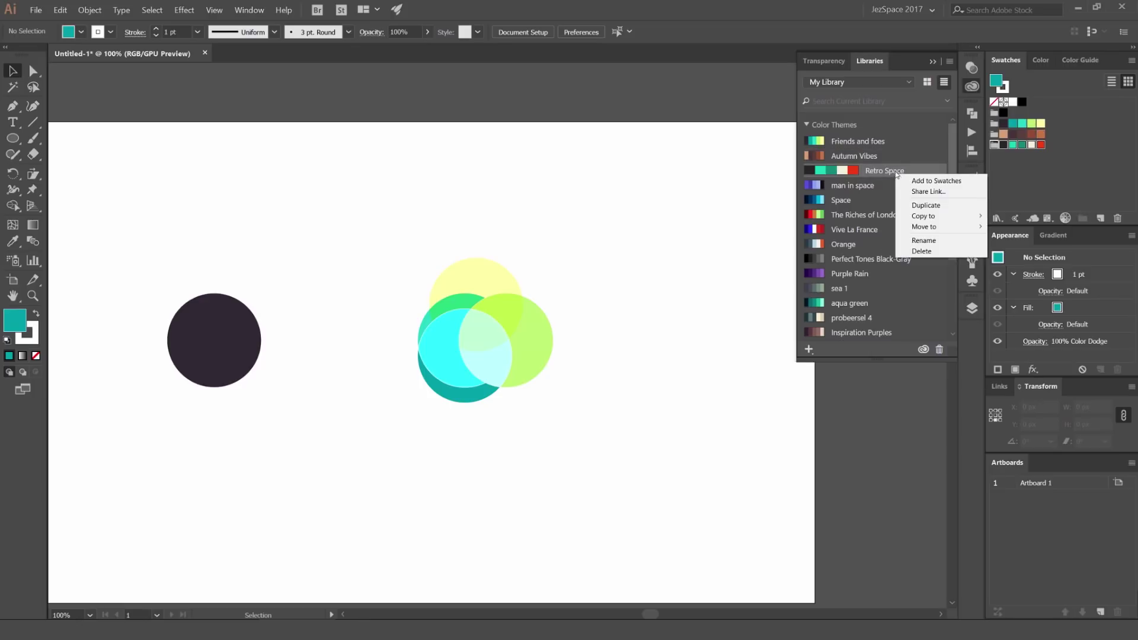
pyautogui.click(918, 240)
pyautogui.click(895, 171)
pyautogui.press('BackSpace')
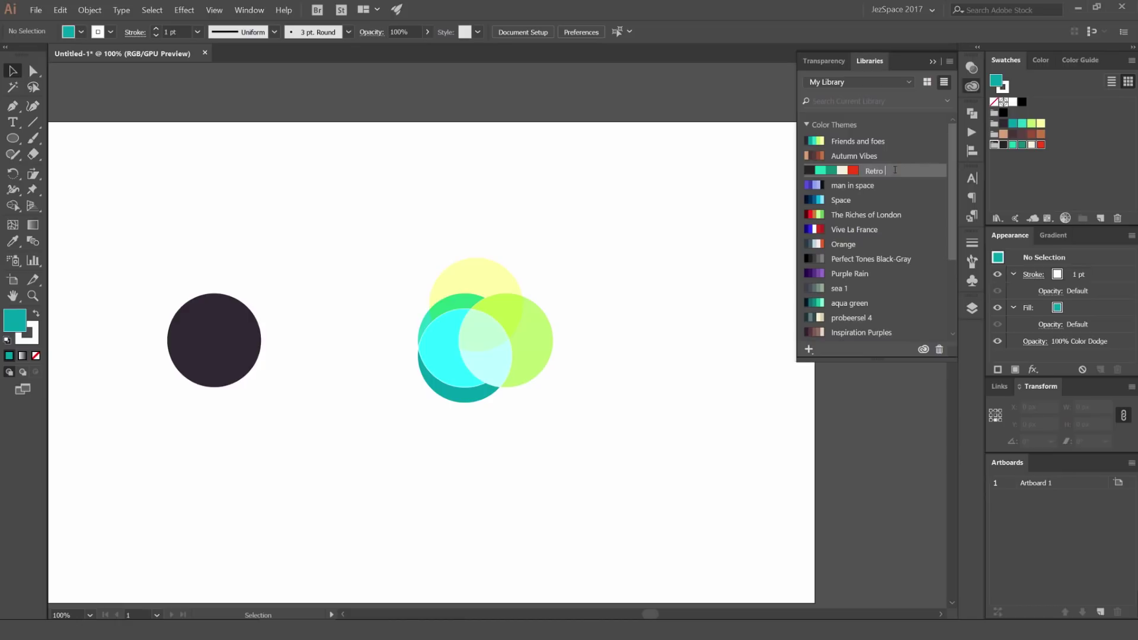
pyautogui.press('Return')
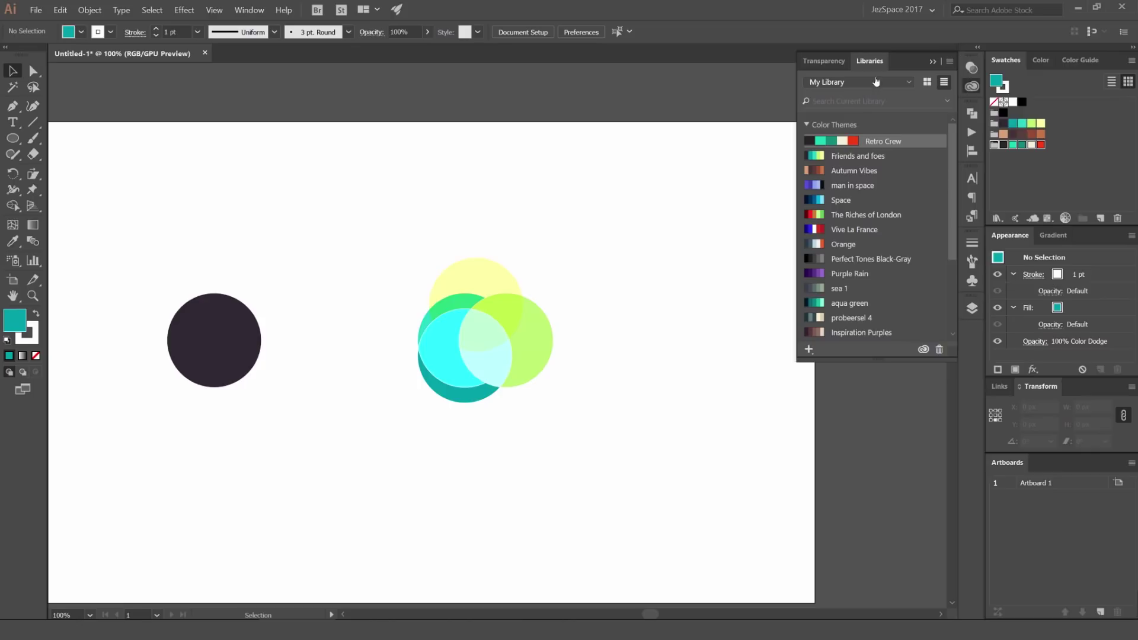
# Display the library's color themes as large thumbnails and extend the library list to show more of them
pyautogui.click(909, 84)
pyautogui.click(910, 85)
pyautogui.click(928, 85)
pyautogui.click(944, 85)
pyautogui.click(930, 86)
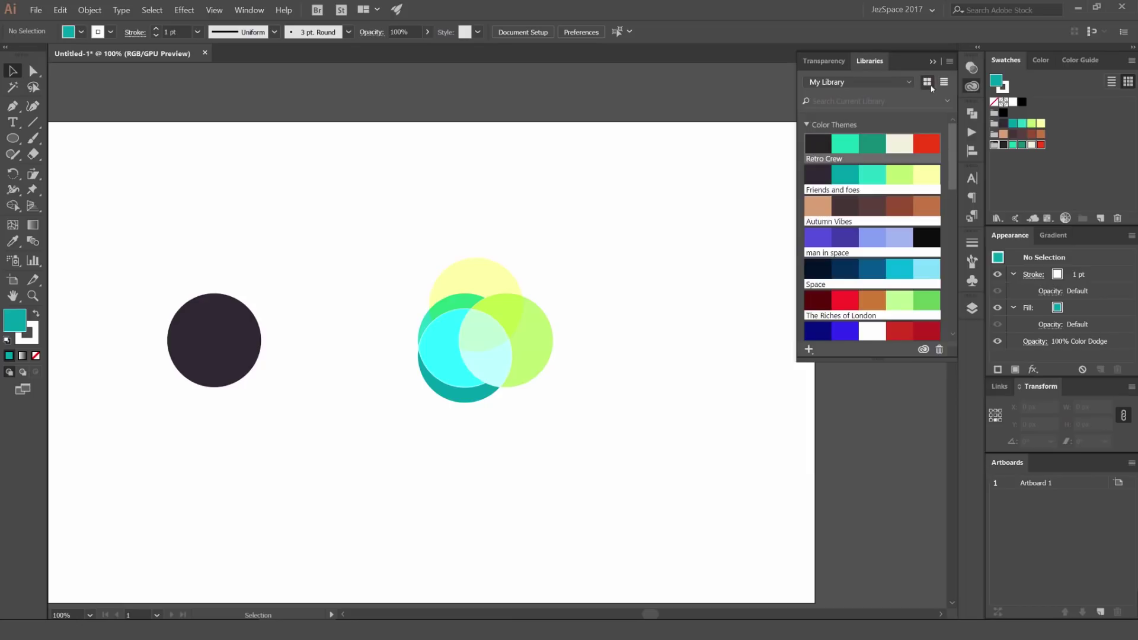
pyautogui.moveTo(955, 153); pyautogui.dragTo(955, 293)
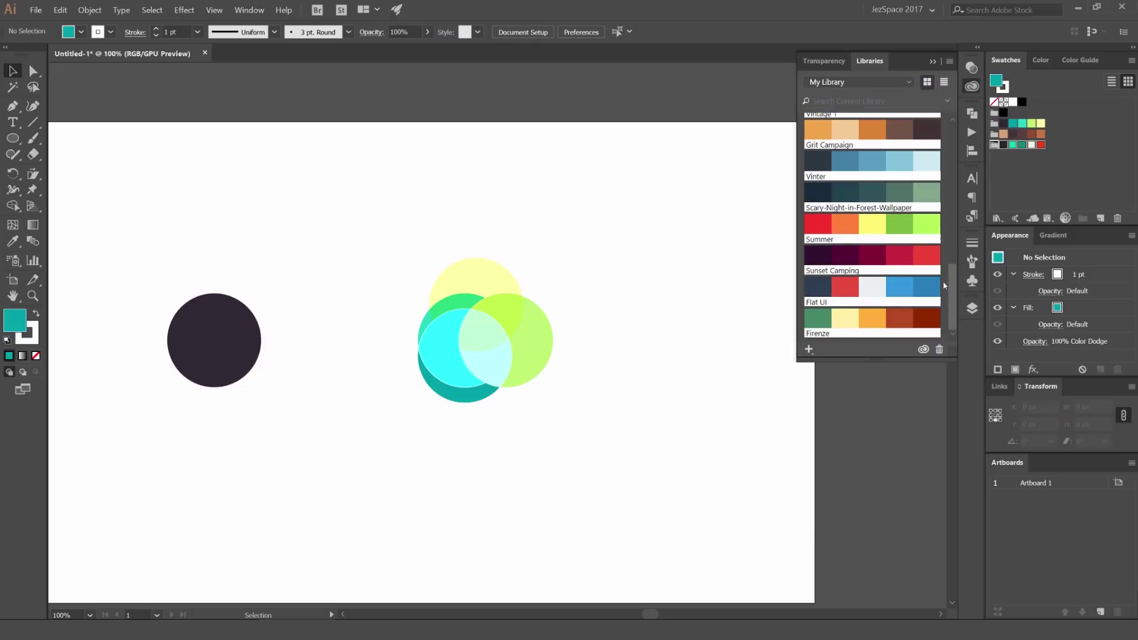
pyautogui.moveTo(869, 361); pyautogui.dragTo(852, 610)
pyautogui.scroll(6, 857, 367)
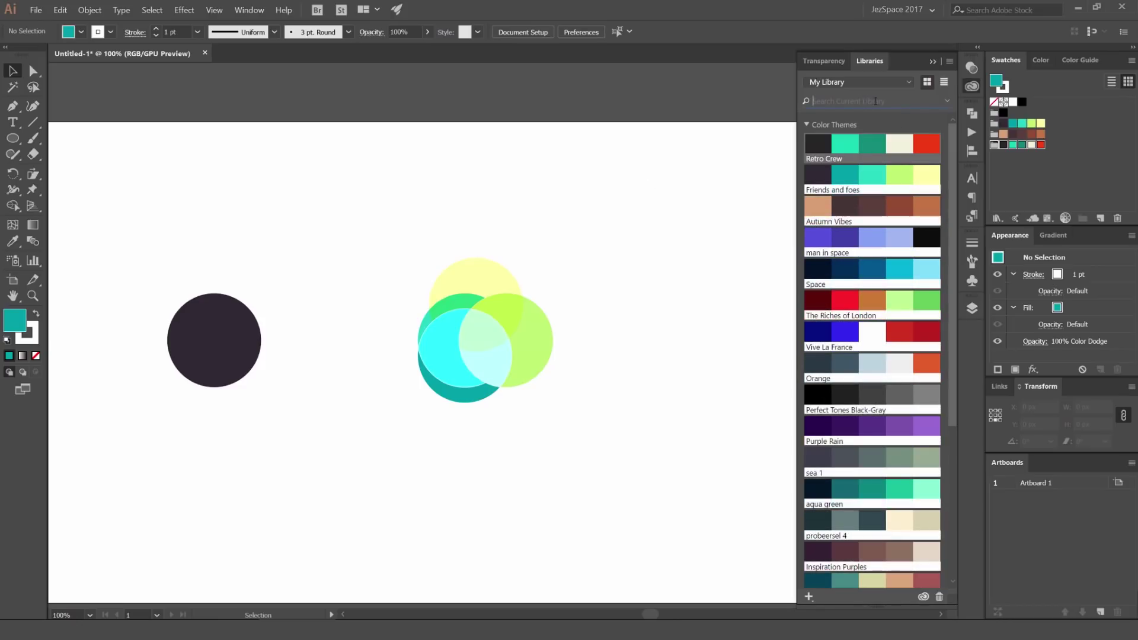
# Search the current library for "orange" and clear the search
pyautogui.write('oran')
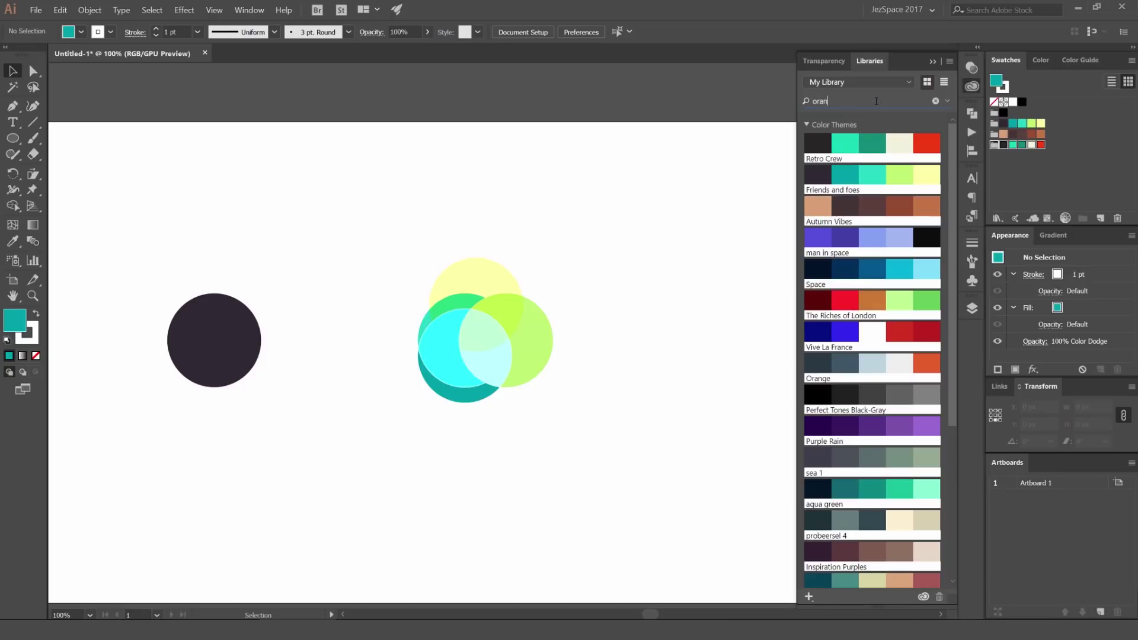
pyautogui.write('ge')
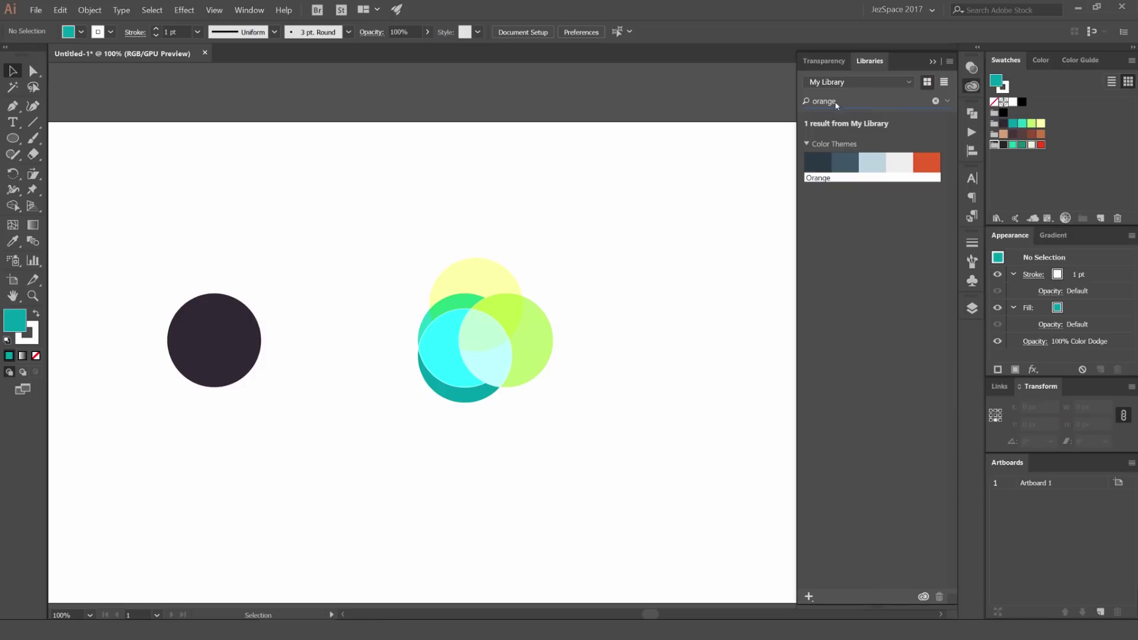
pyautogui.press('BackSpace')
# Create a new library named 2018 PALETTE
pyautogui.click(866, 83)
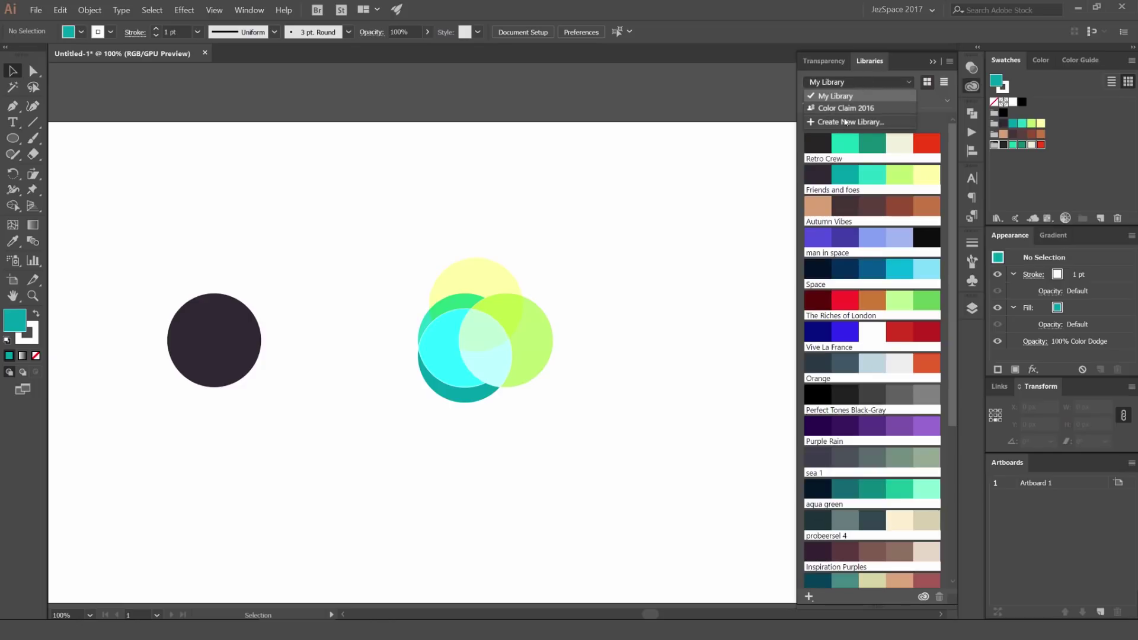
pyautogui.click(826, 123)
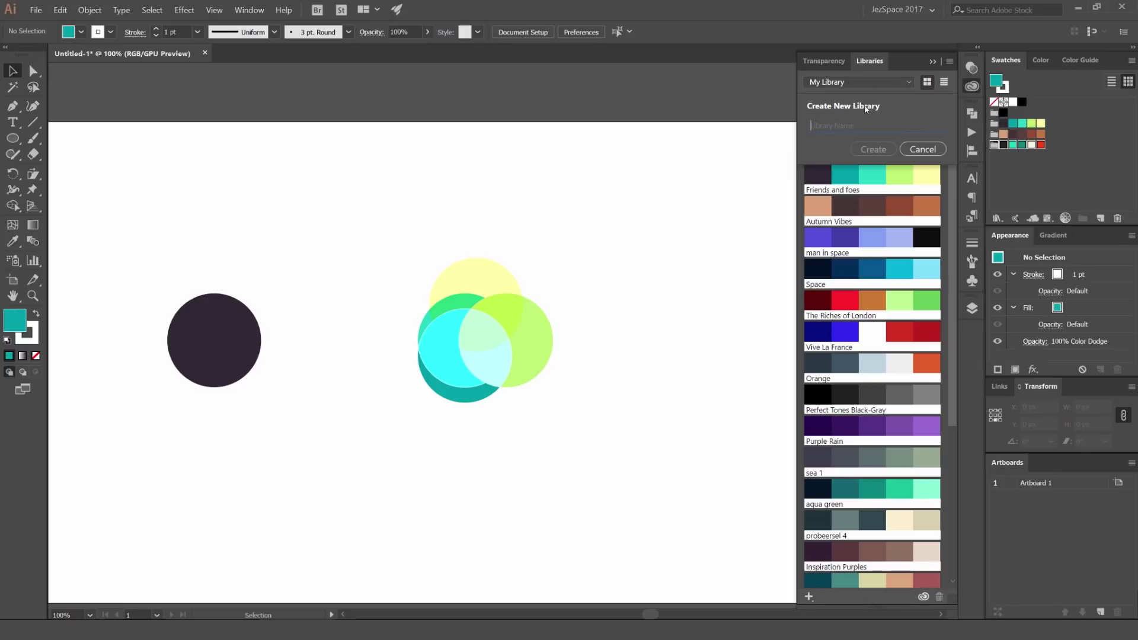
pyautogui.write('2018 PALETTE')
pyautogui.press('Return')
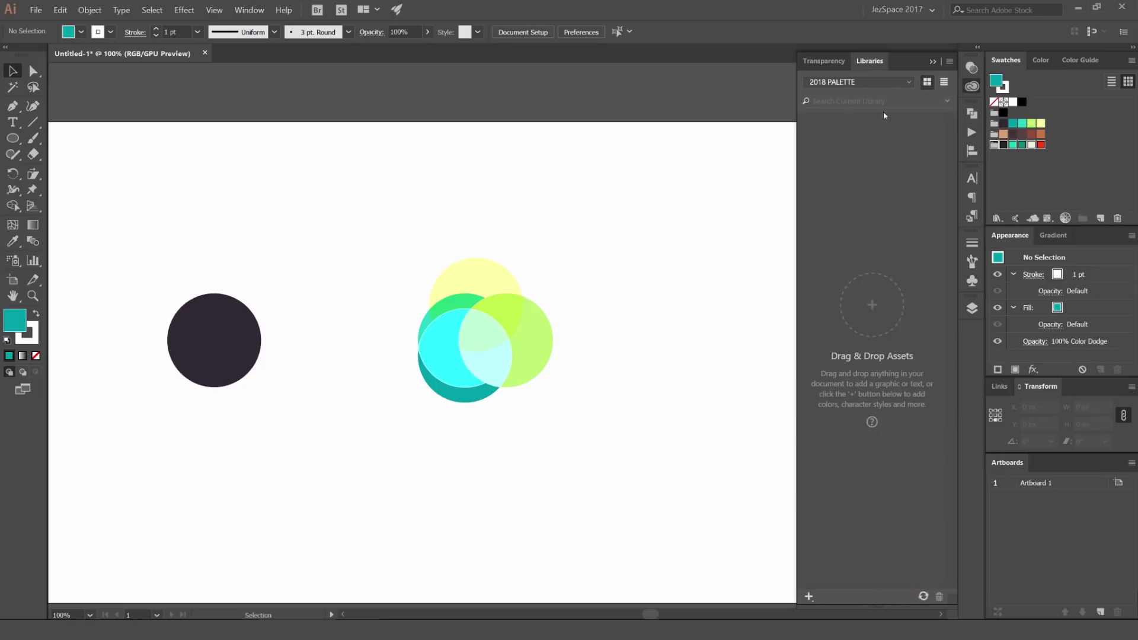
# Delete the 2018 PALETTE library and check the list of remaining libraries
pyautogui.click(889, 83)
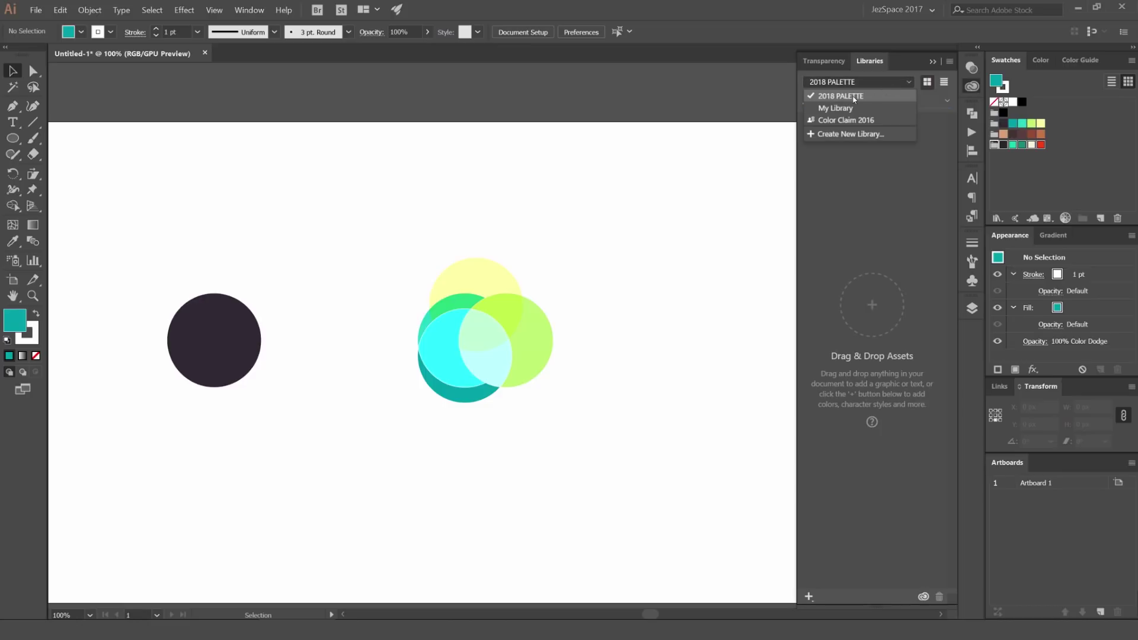
pyautogui.click(863, 98)
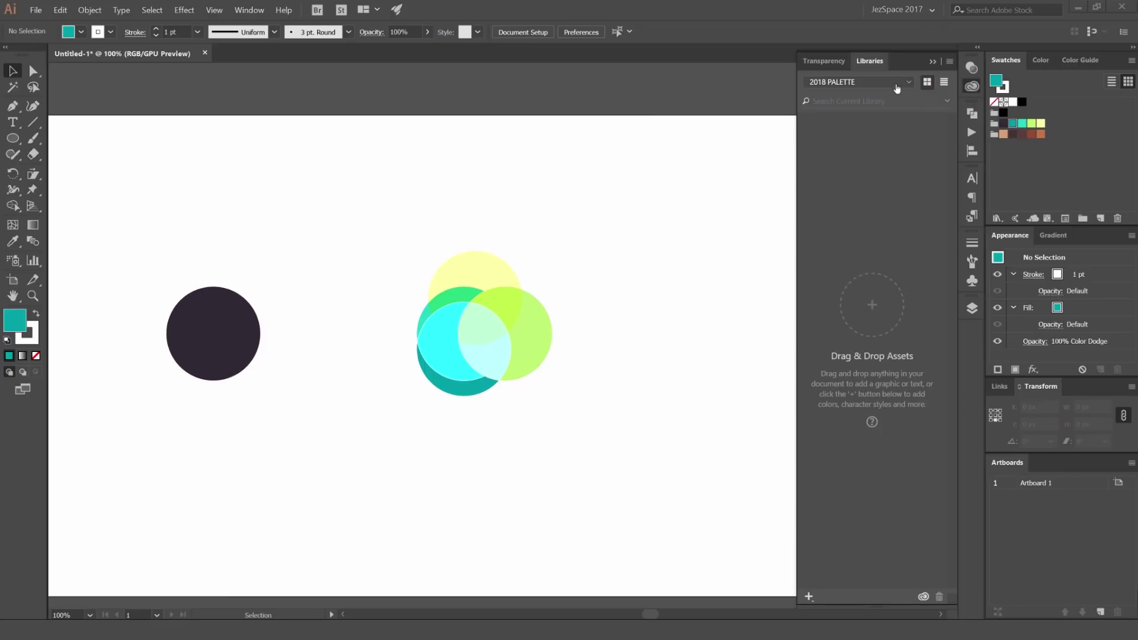
pyautogui.click(846, 84)
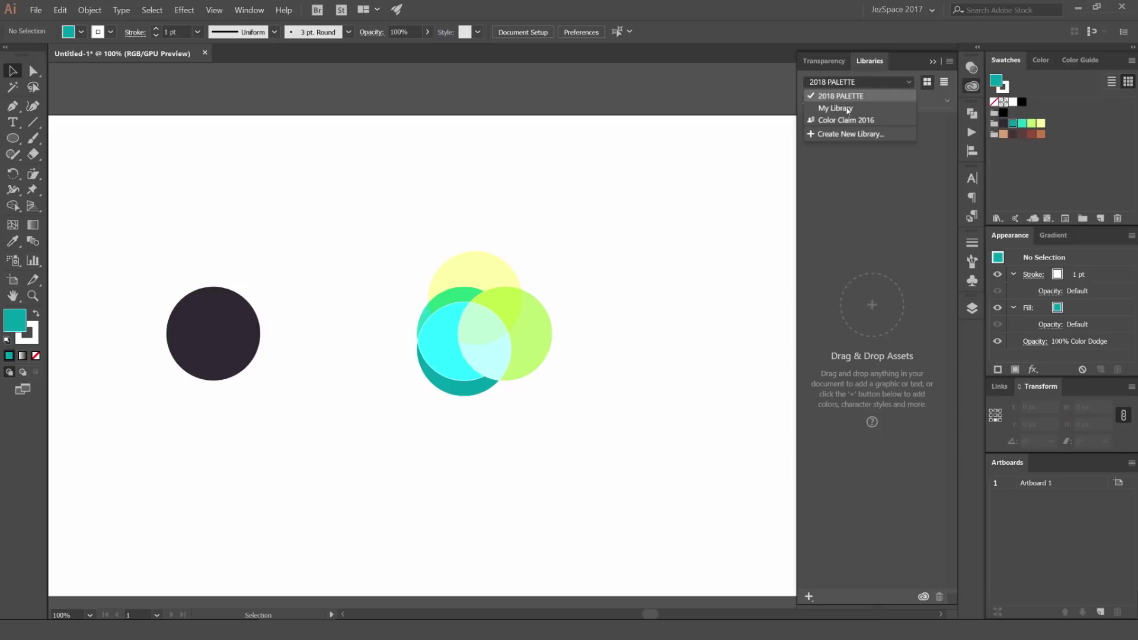
pyautogui.click(911, 83)
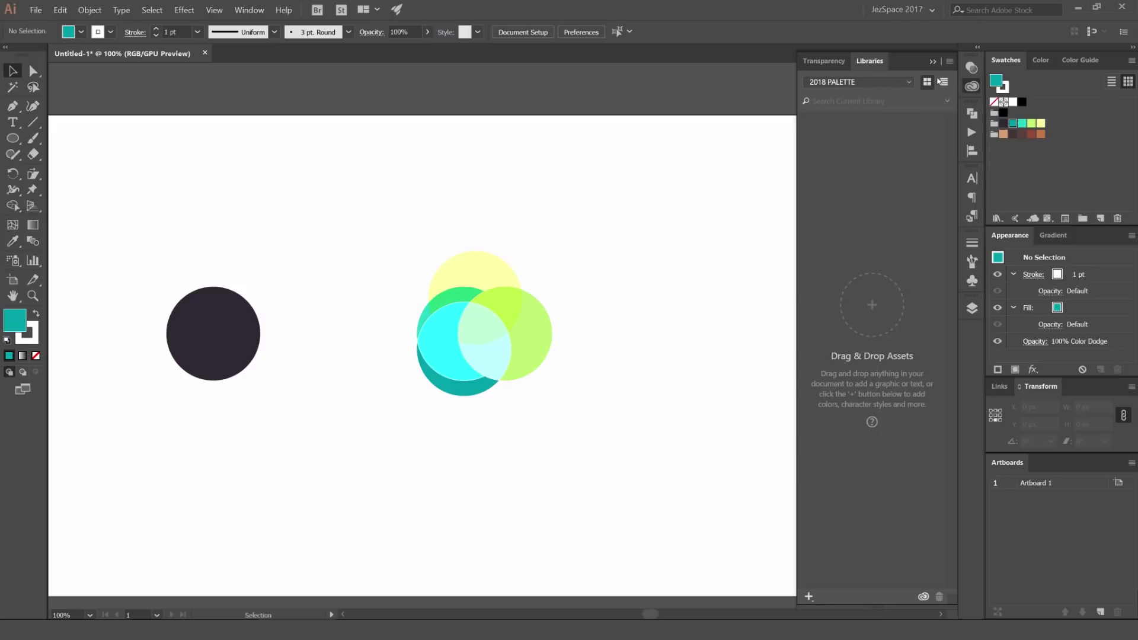
pyautogui.click(949, 63)
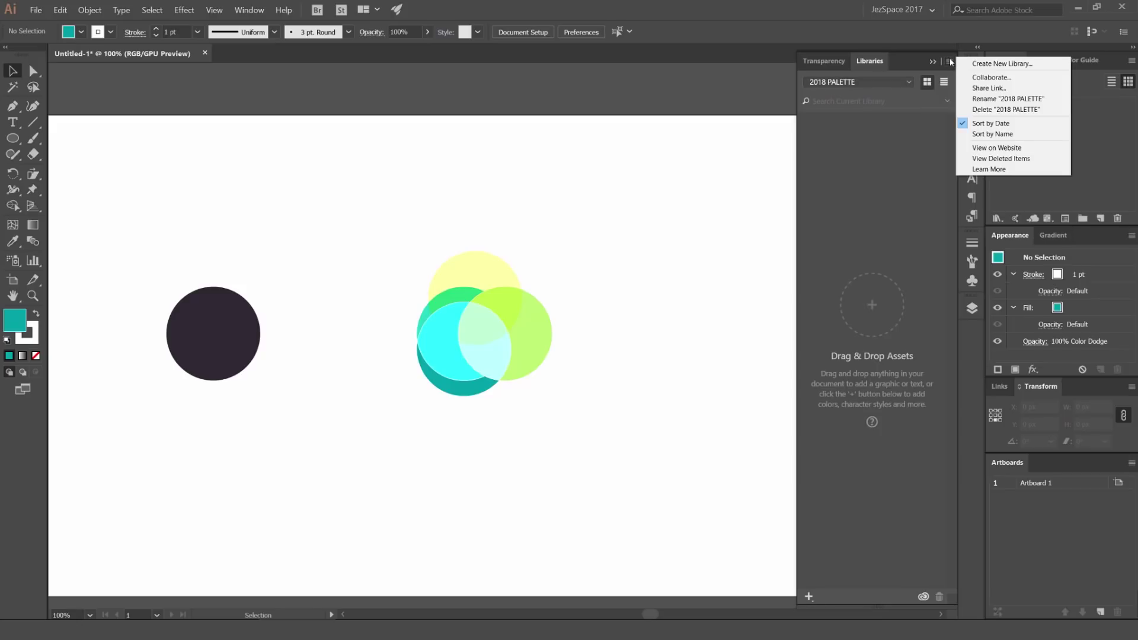
pyautogui.click(1010, 112)
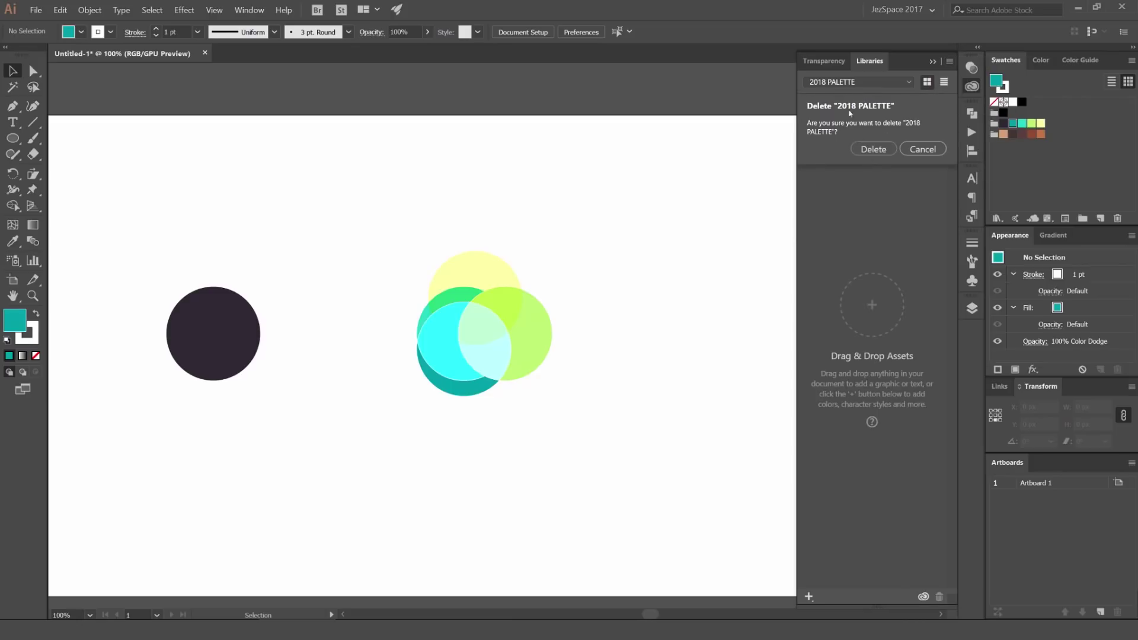
pyautogui.click(873, 149)
pyautogui.click(830, 82)
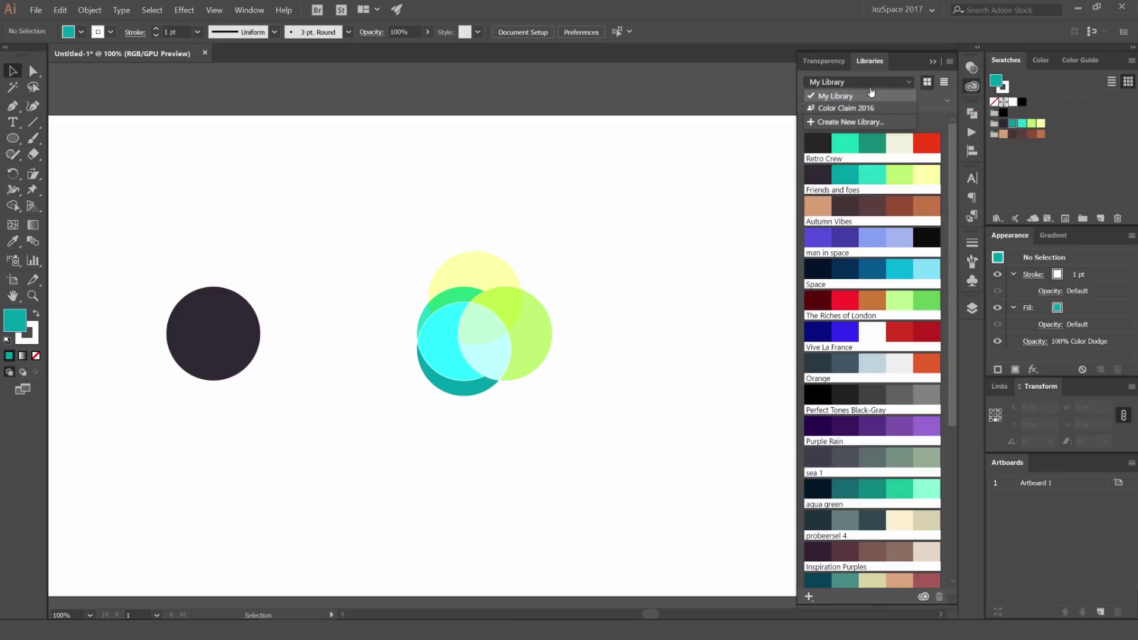